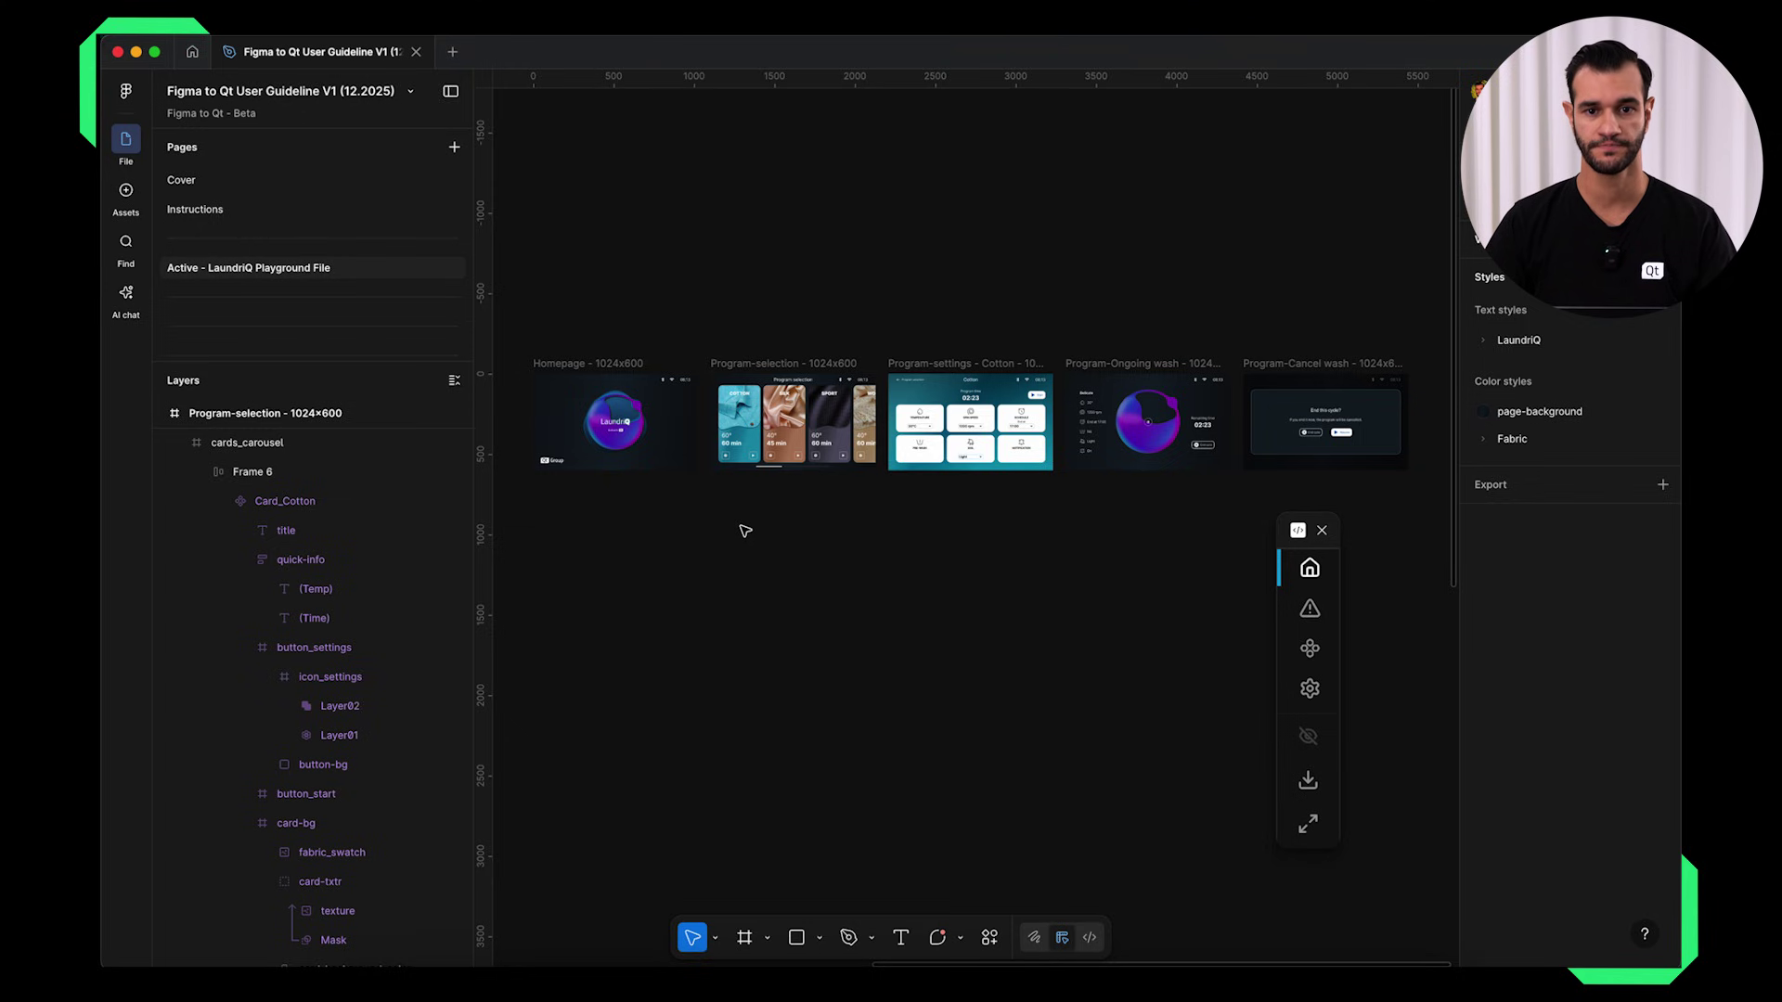
Move the Cotton card after the Silk card in the Program-selection frame
scroll(759, 425, "up", 5)
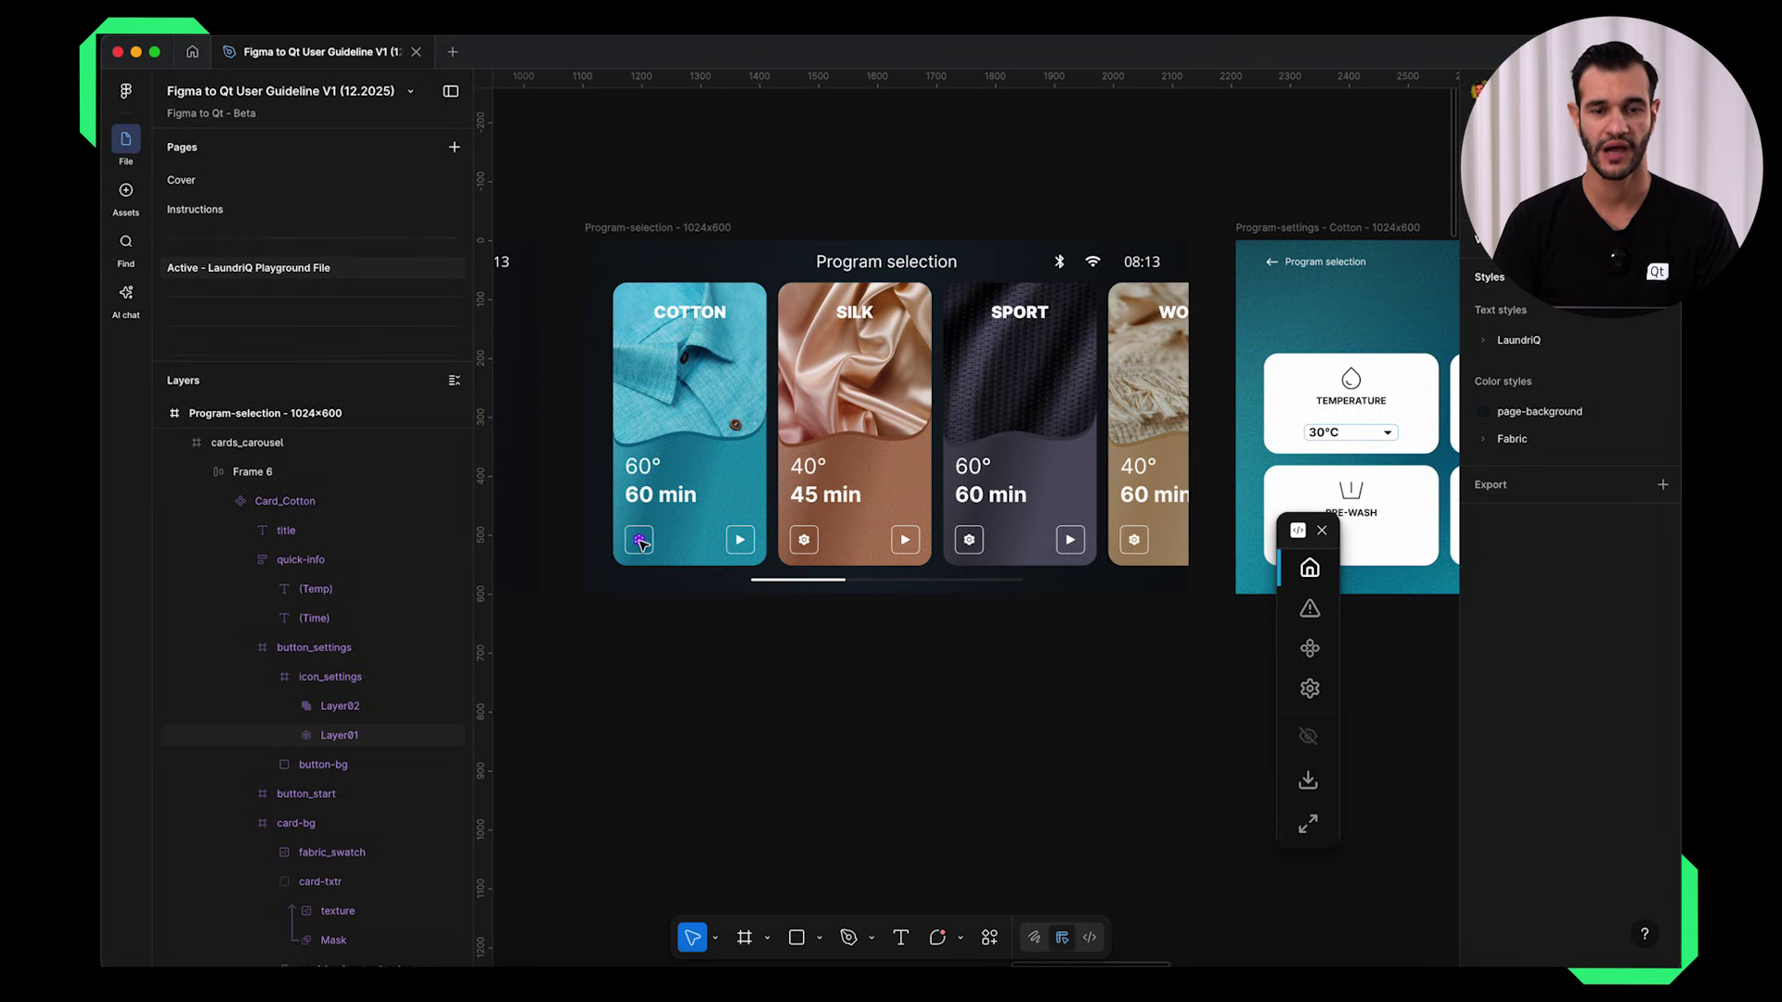
double_click(680, 452)
left_click_drag(680, 452, 816, 498)
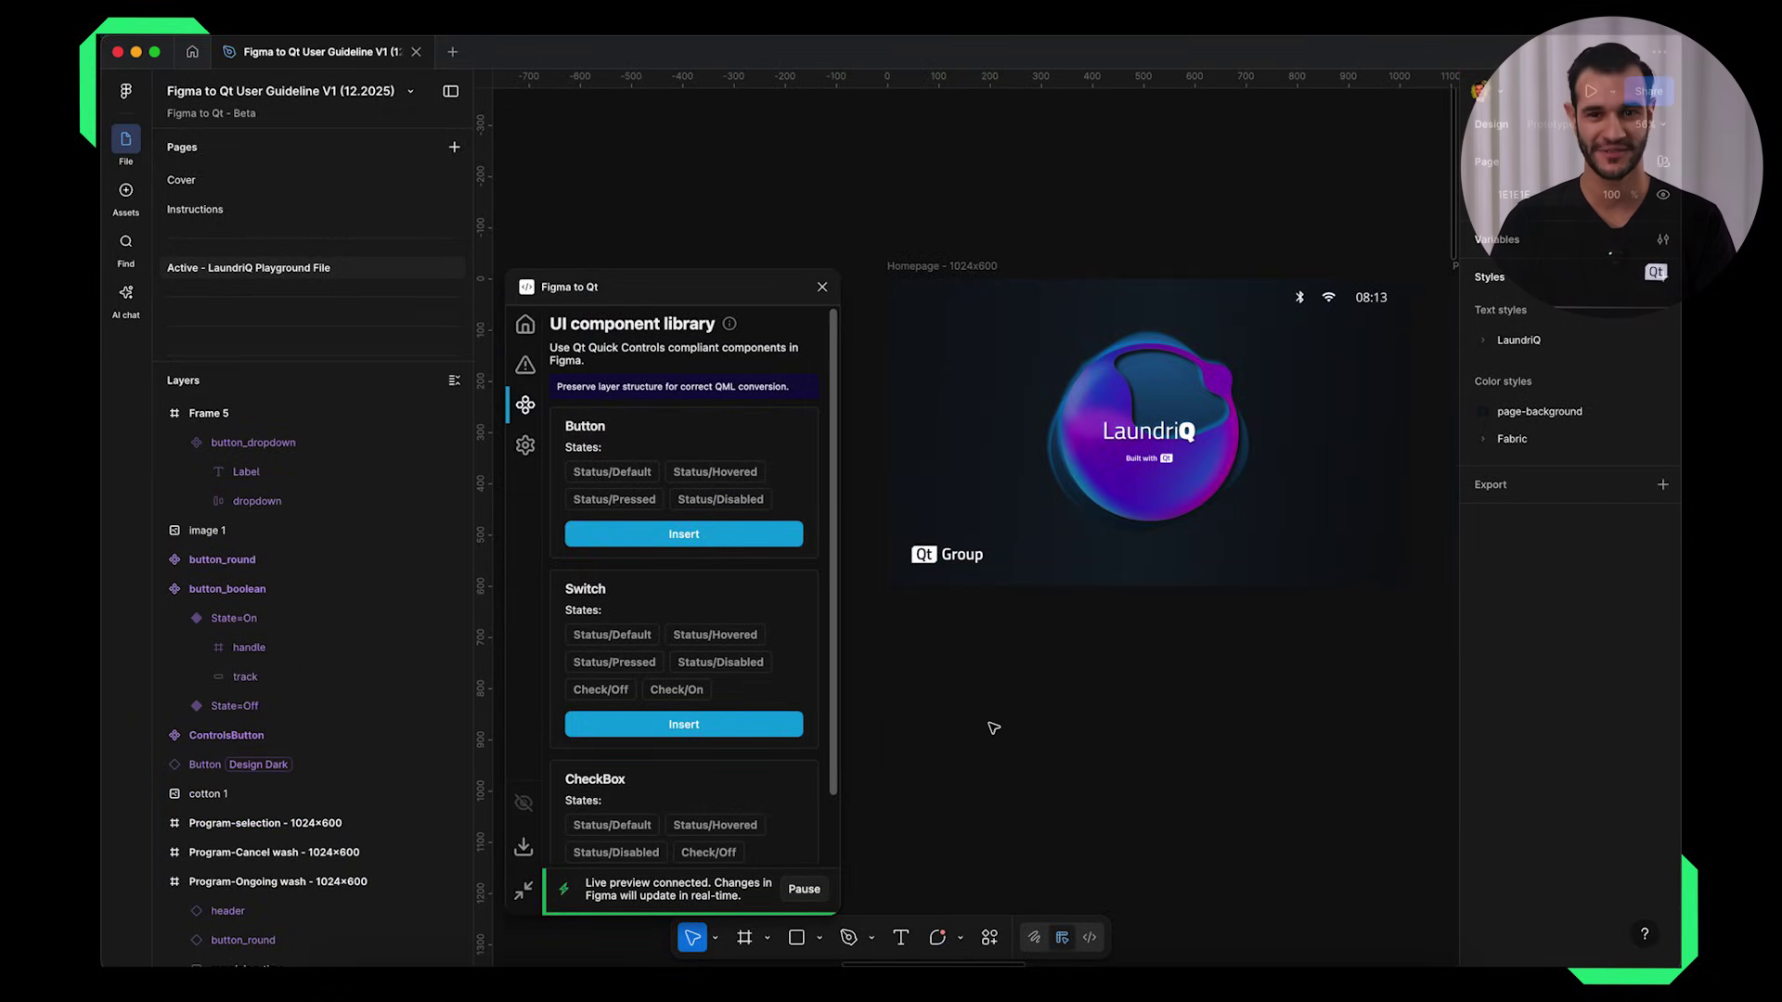
Insert a Qt button, place its Default variant in the Qt Group row, keeping status Default
left_click(698, 535)
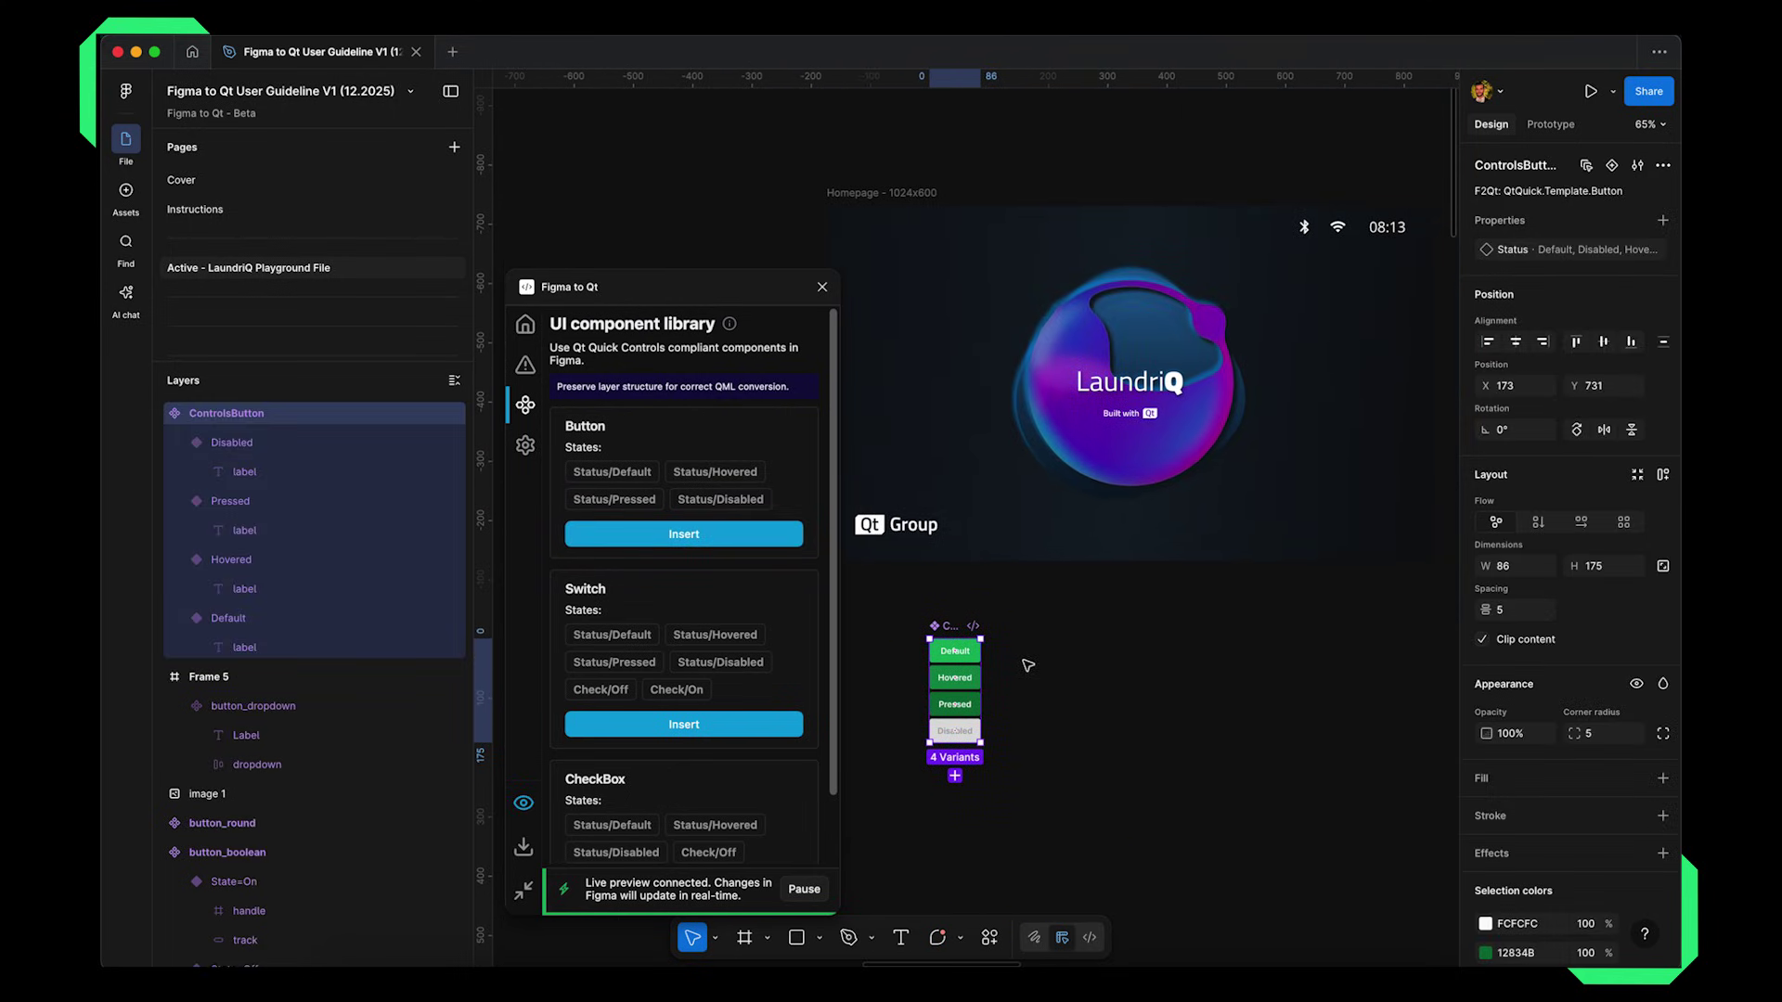
left_click(955, 652)
left_click_drag(956, 652, 1127, 529)
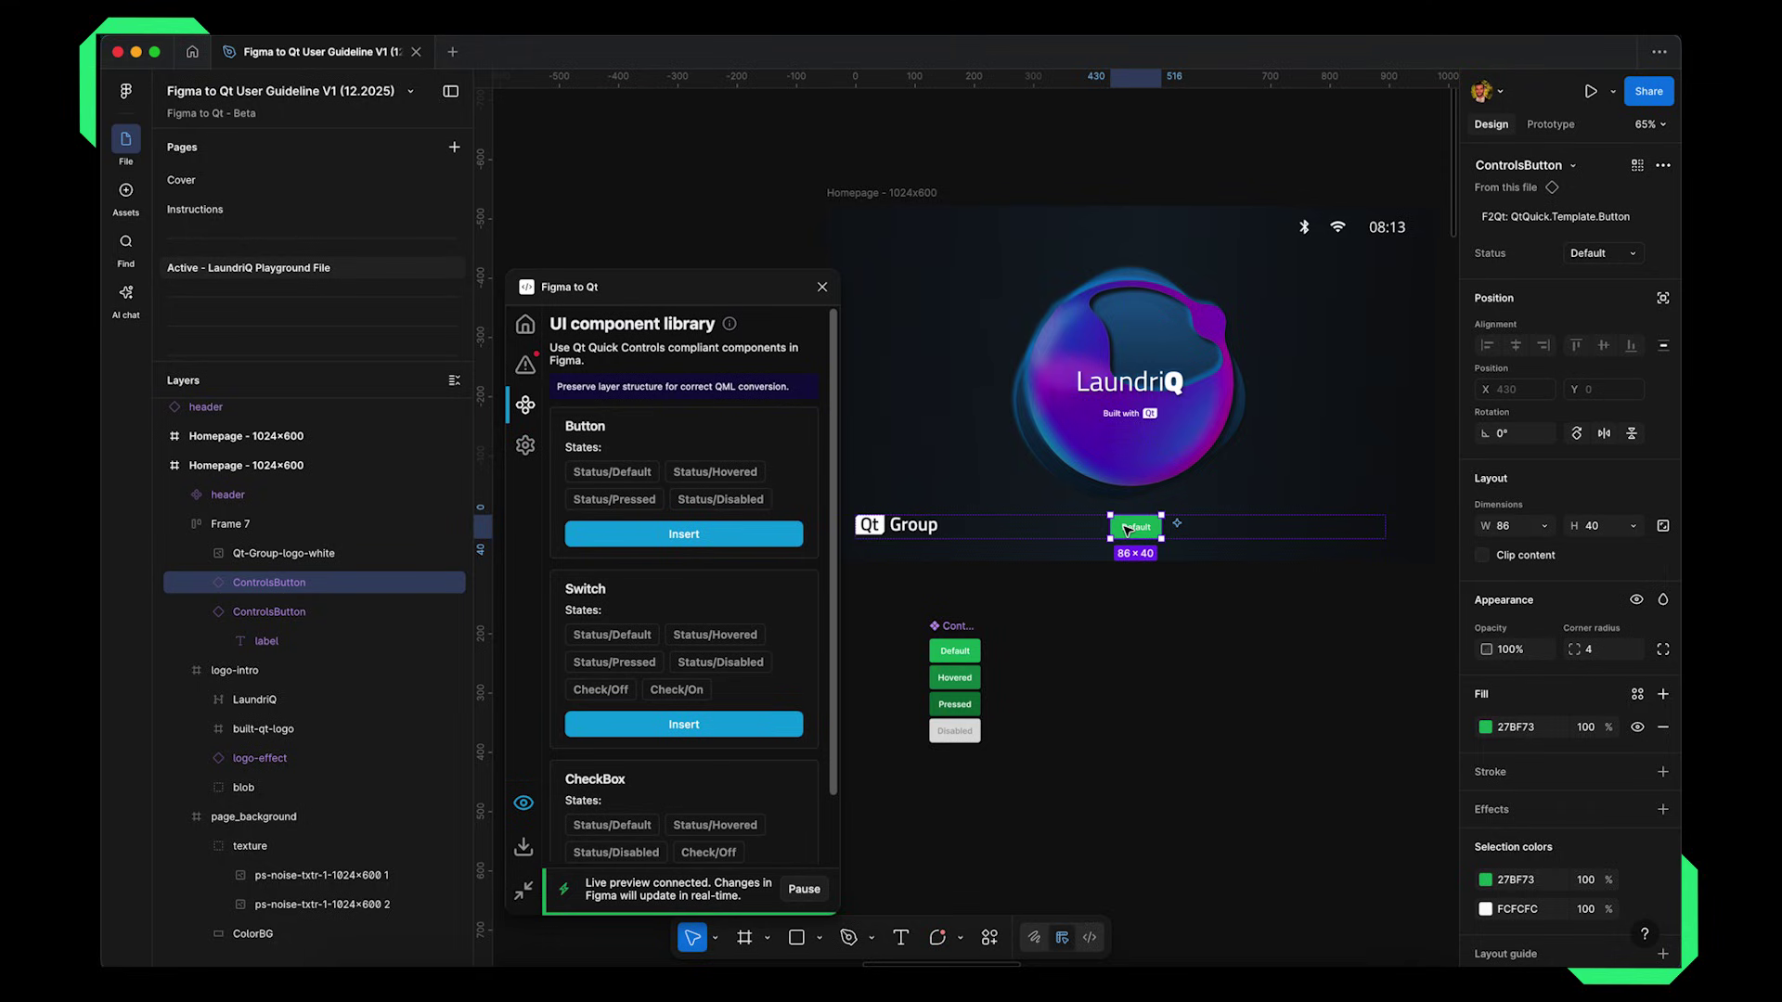
left_click(1624, 255)
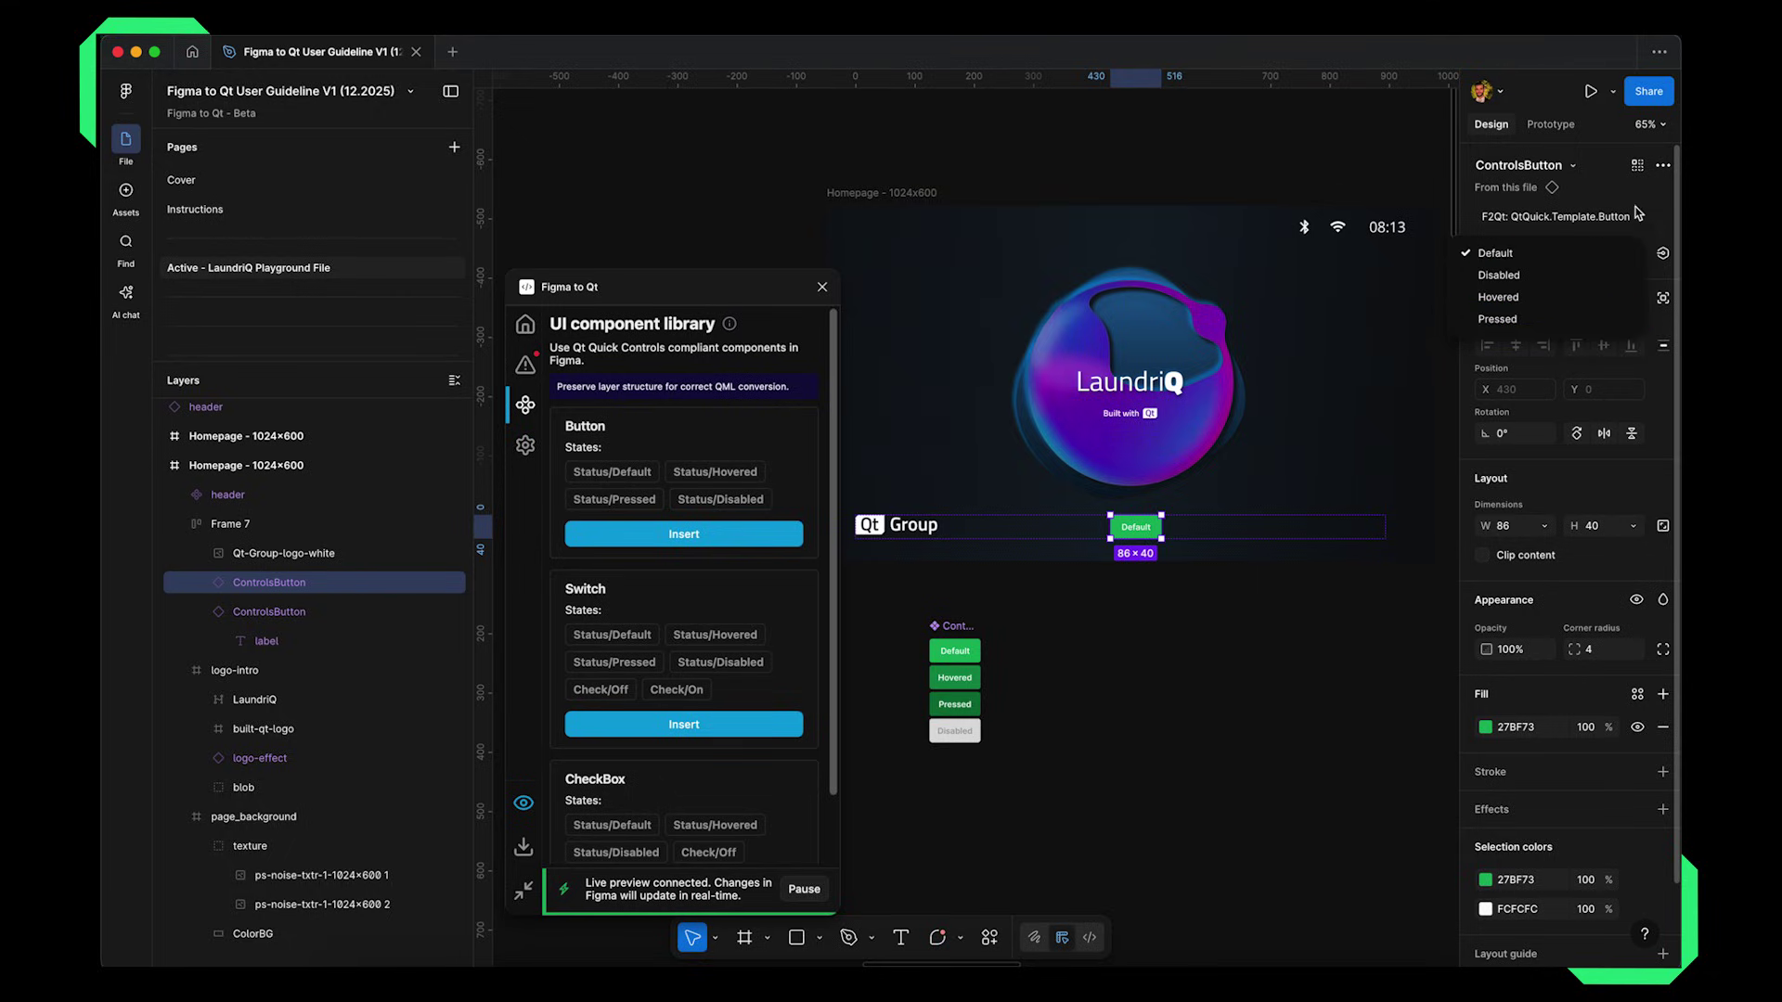
left_click(1616, 245)
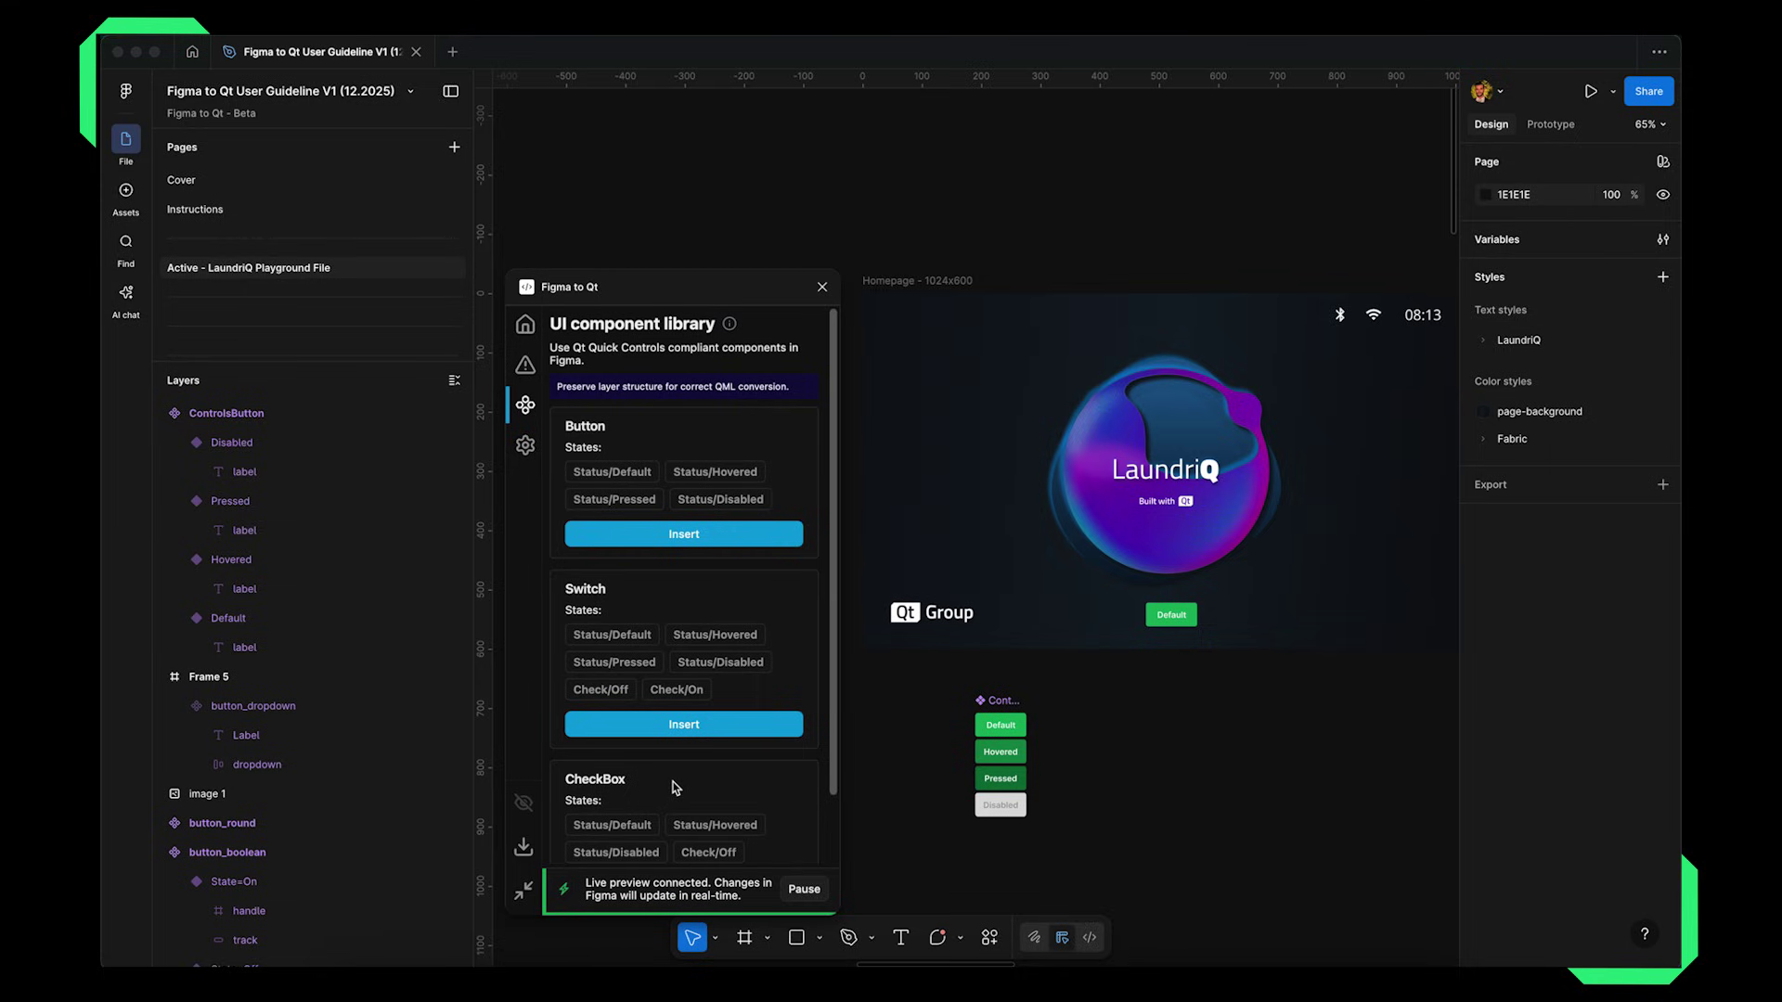
left_click(1009, 703)
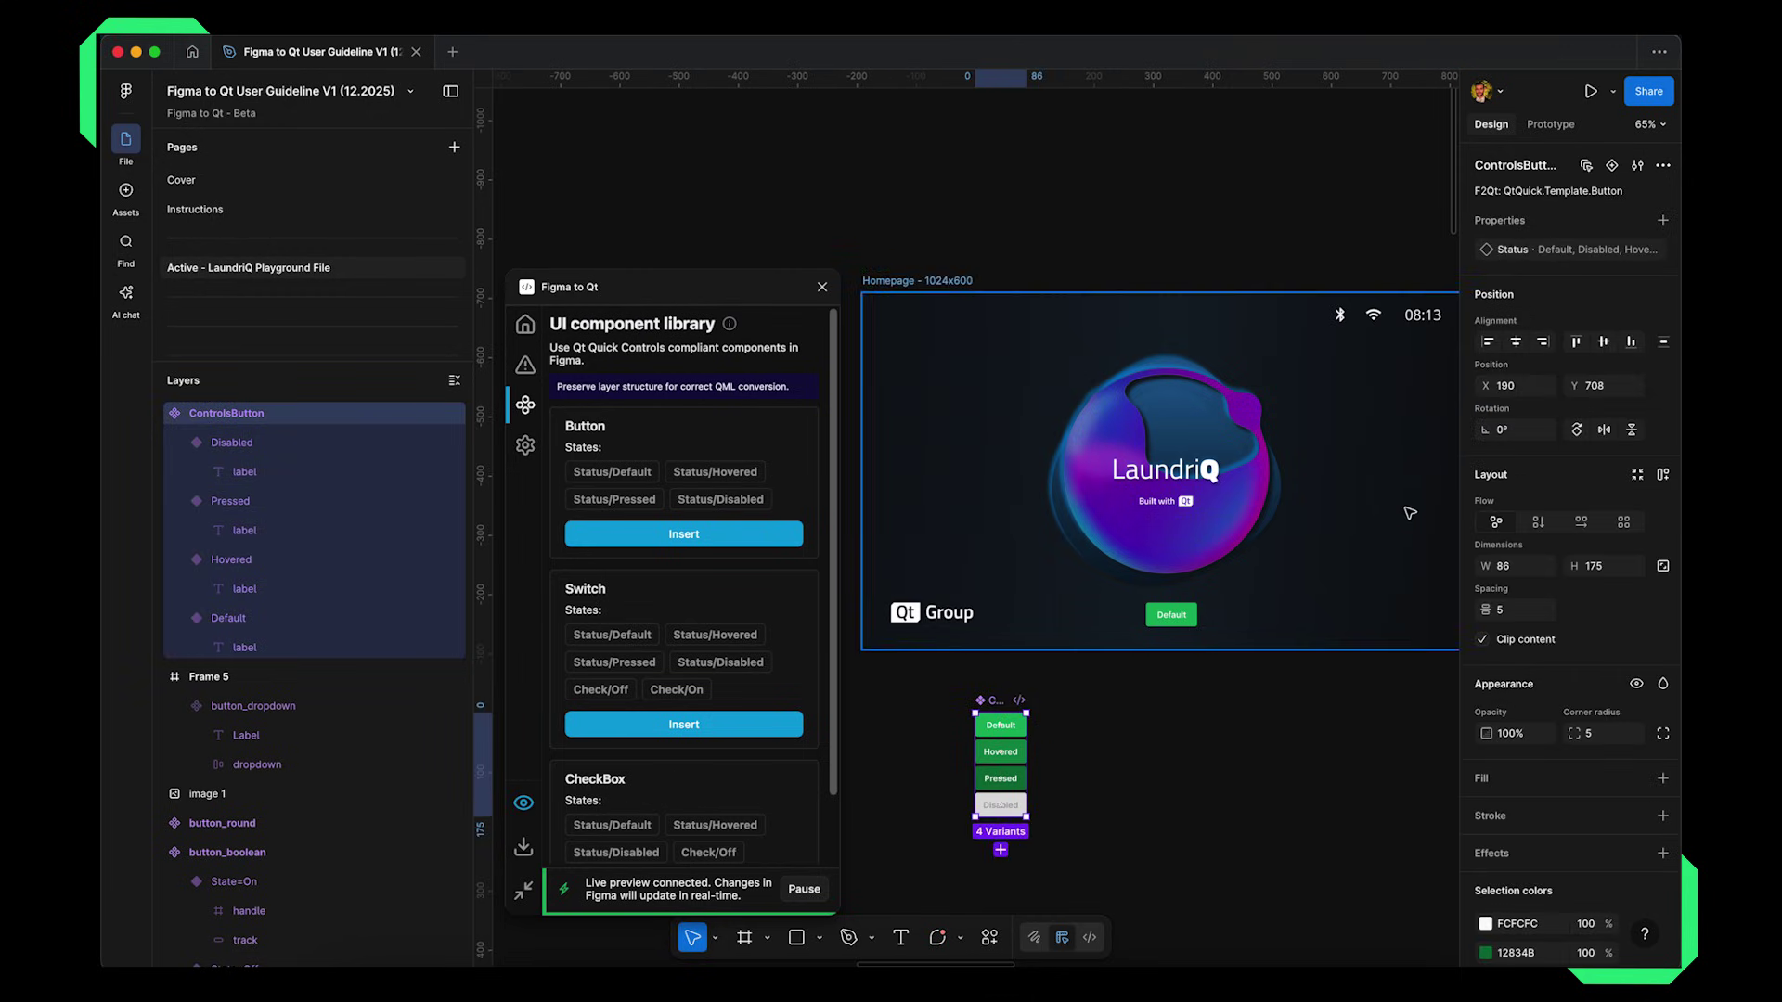
mouse_move(1557, 243)
left_click(1638, 249)
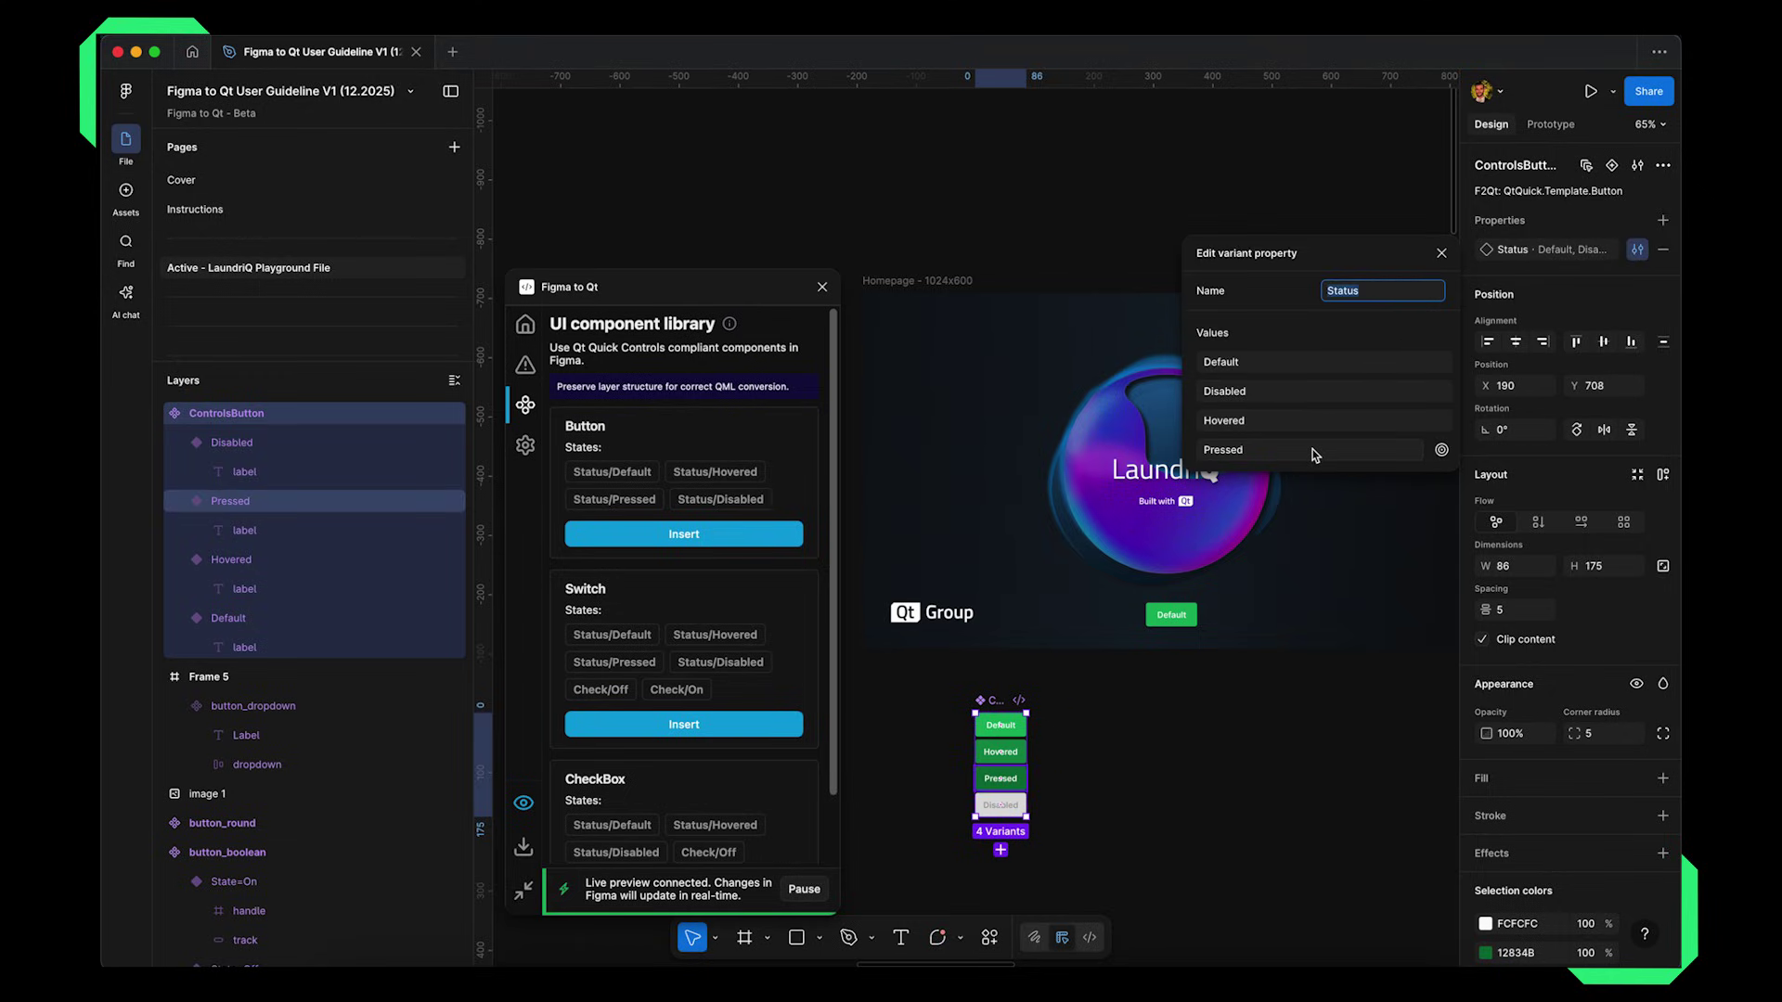
left_click(1197, 754)
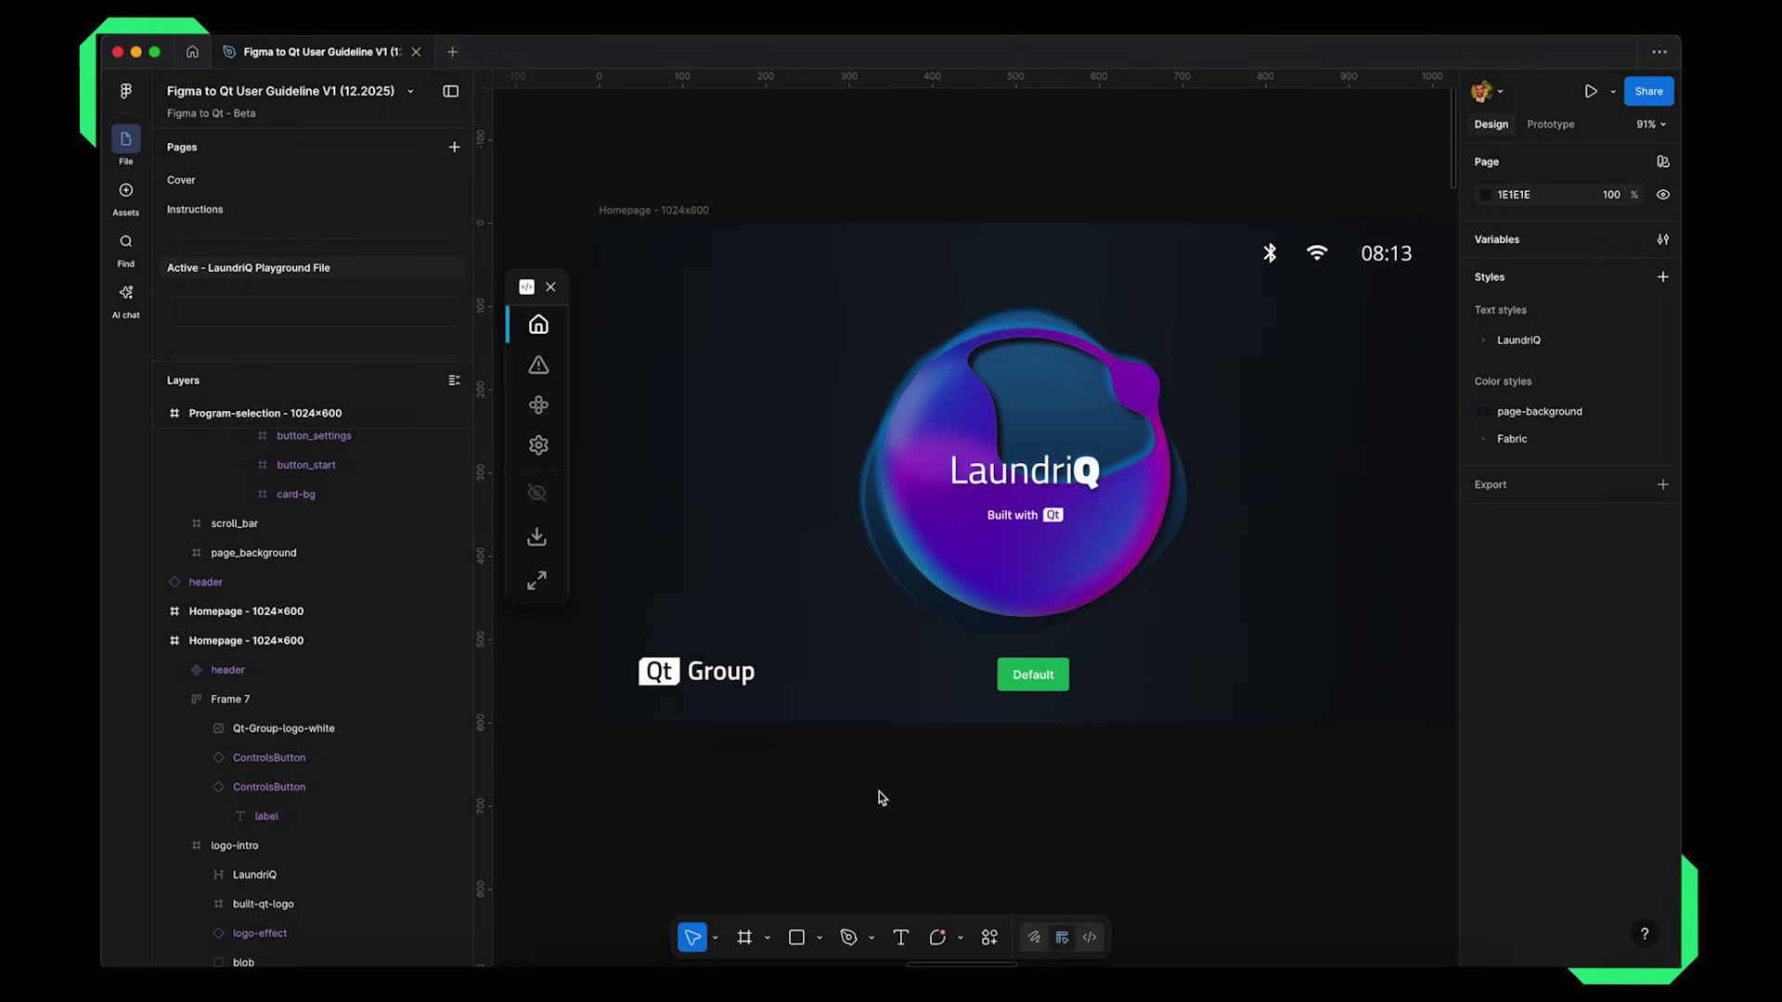
Review the Color tokens and Design tokens variable collections, then close the Variables window
left_click(1664, 242)
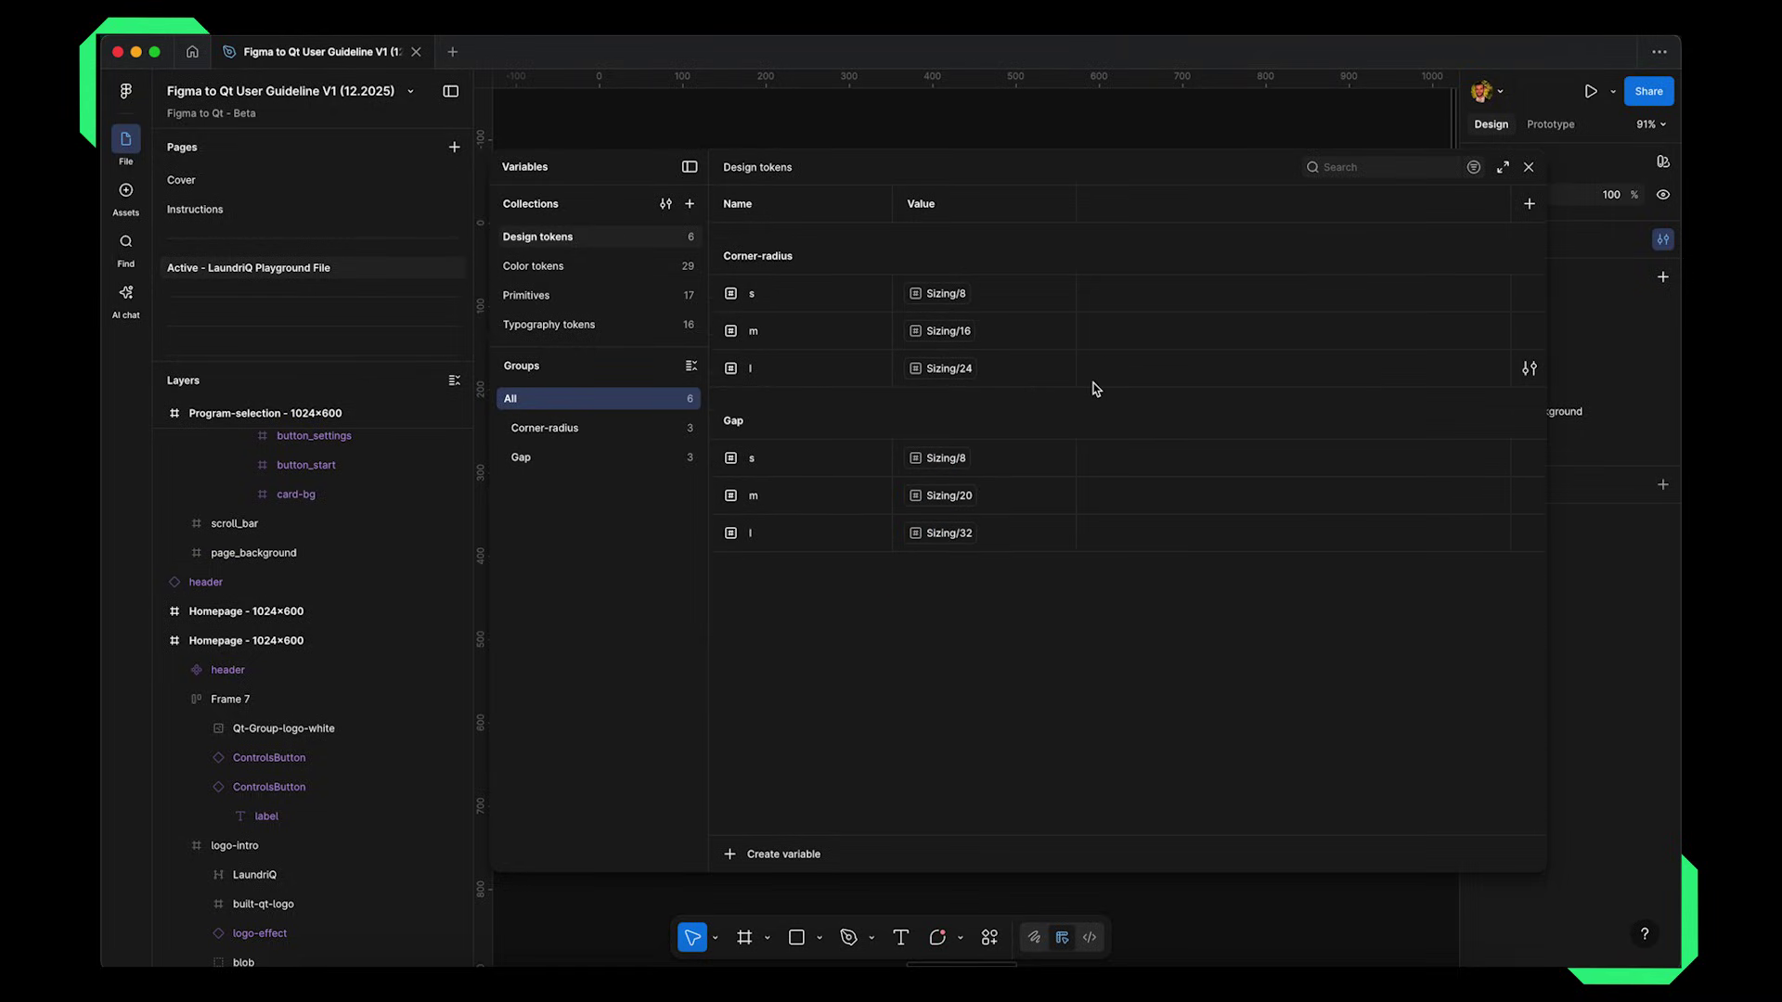
left_click(1529, 167)
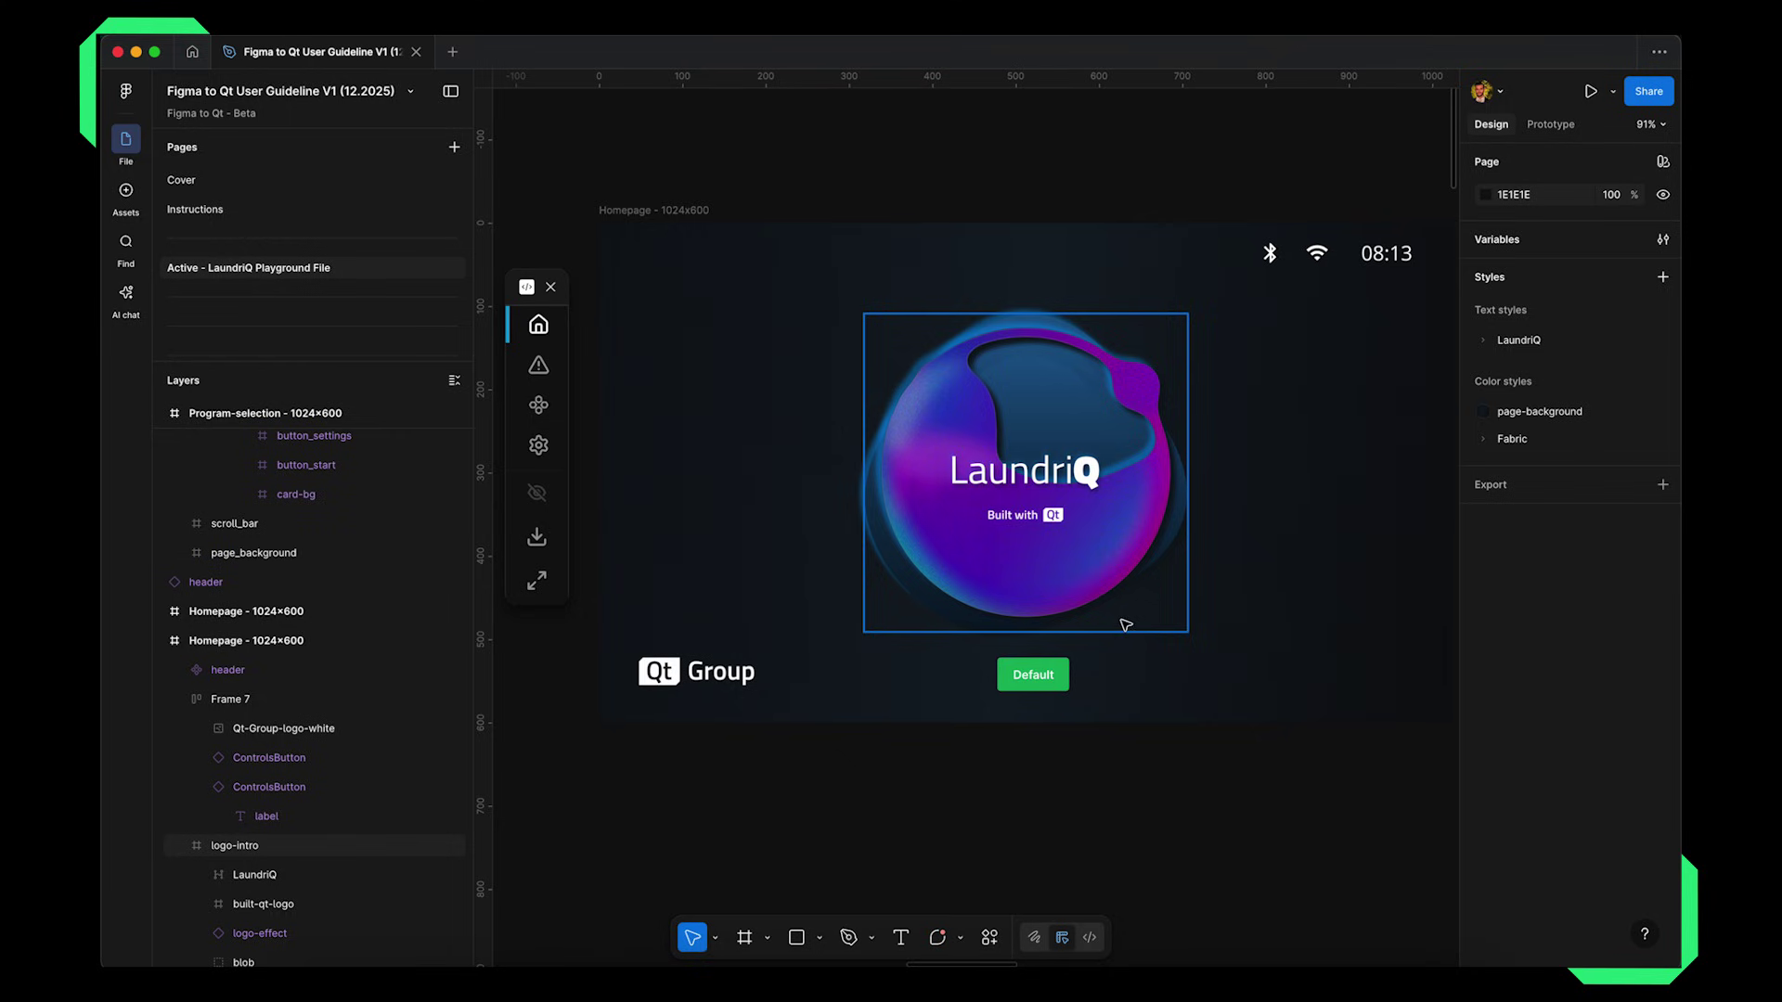
Fill the Homepage's green Default button with the Primary-accent/subtle library token
left_click(1043, 674)
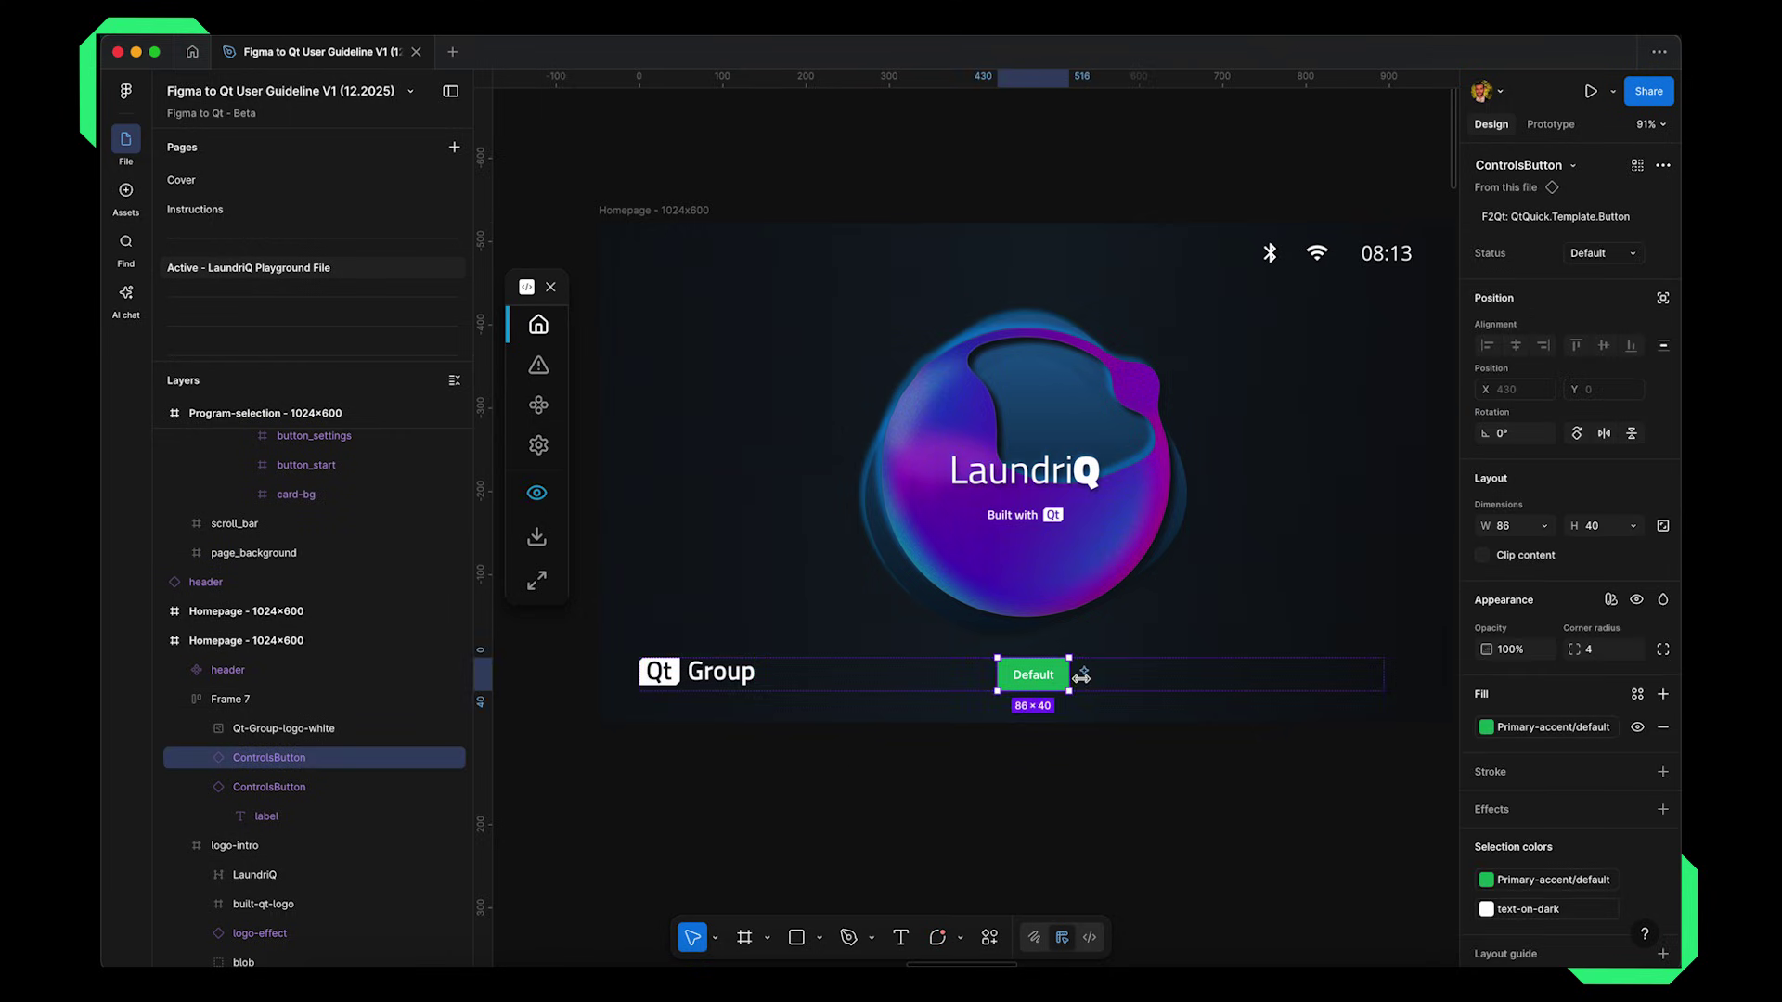
left_click(1485, 729)
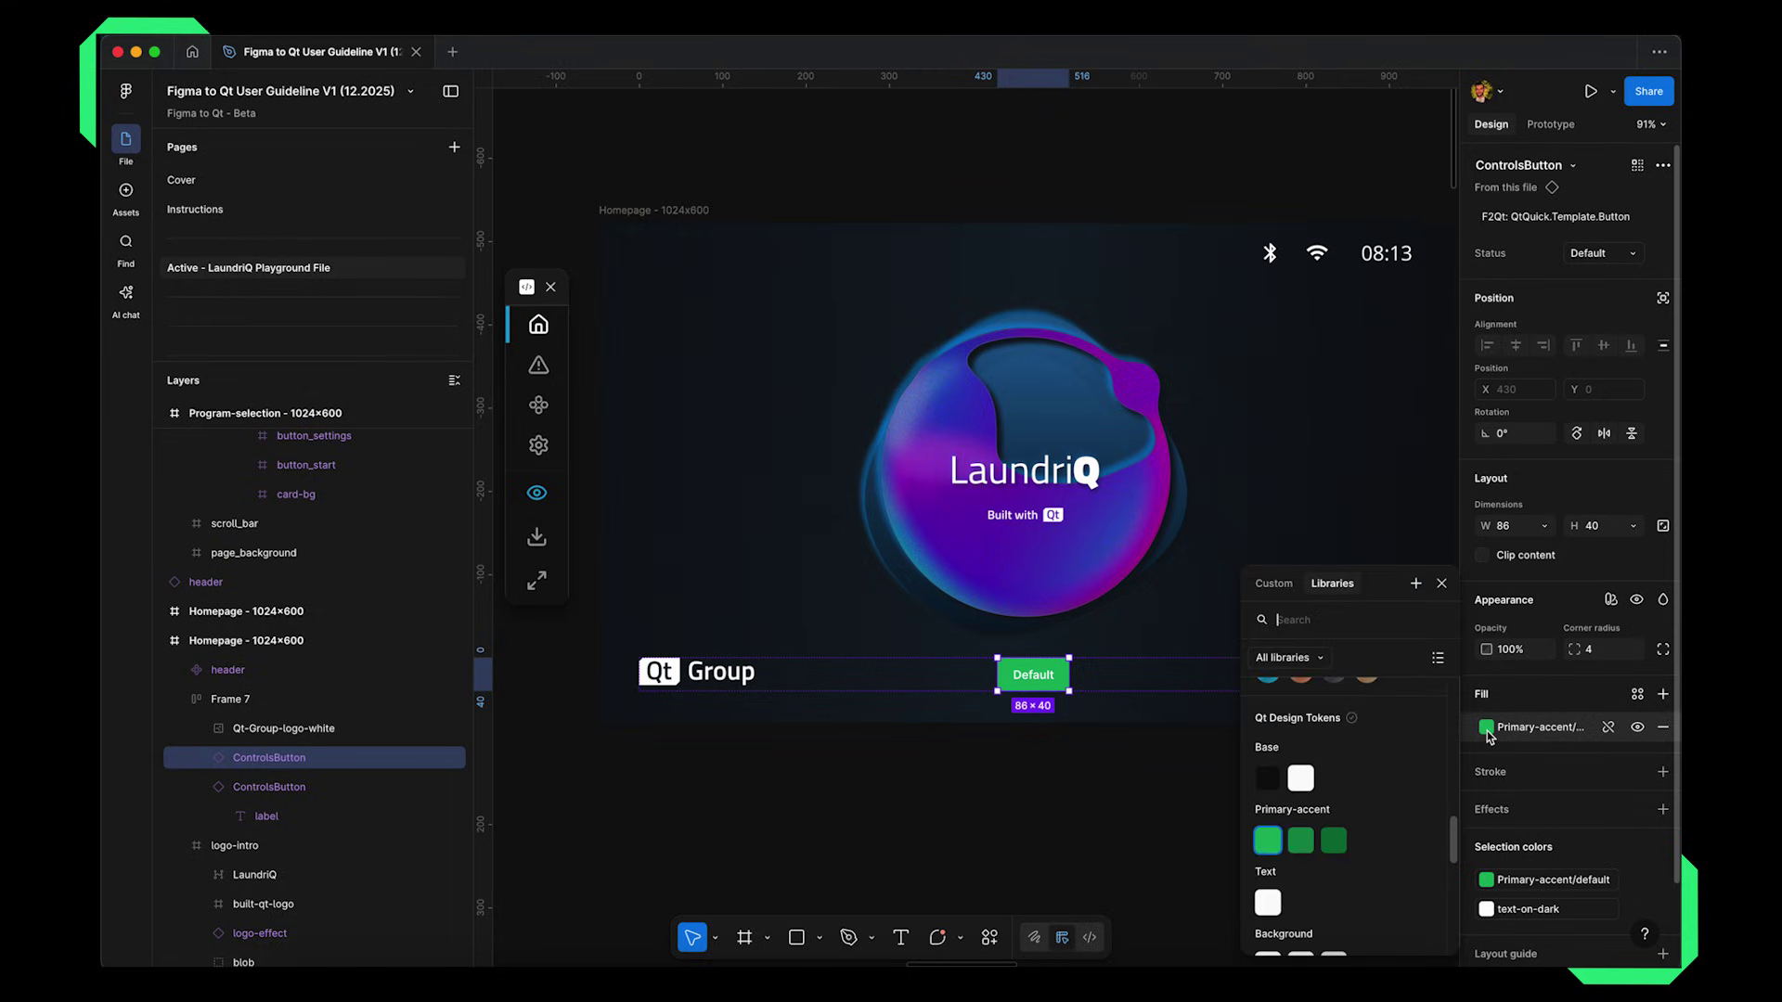
left_click(1345, 841)
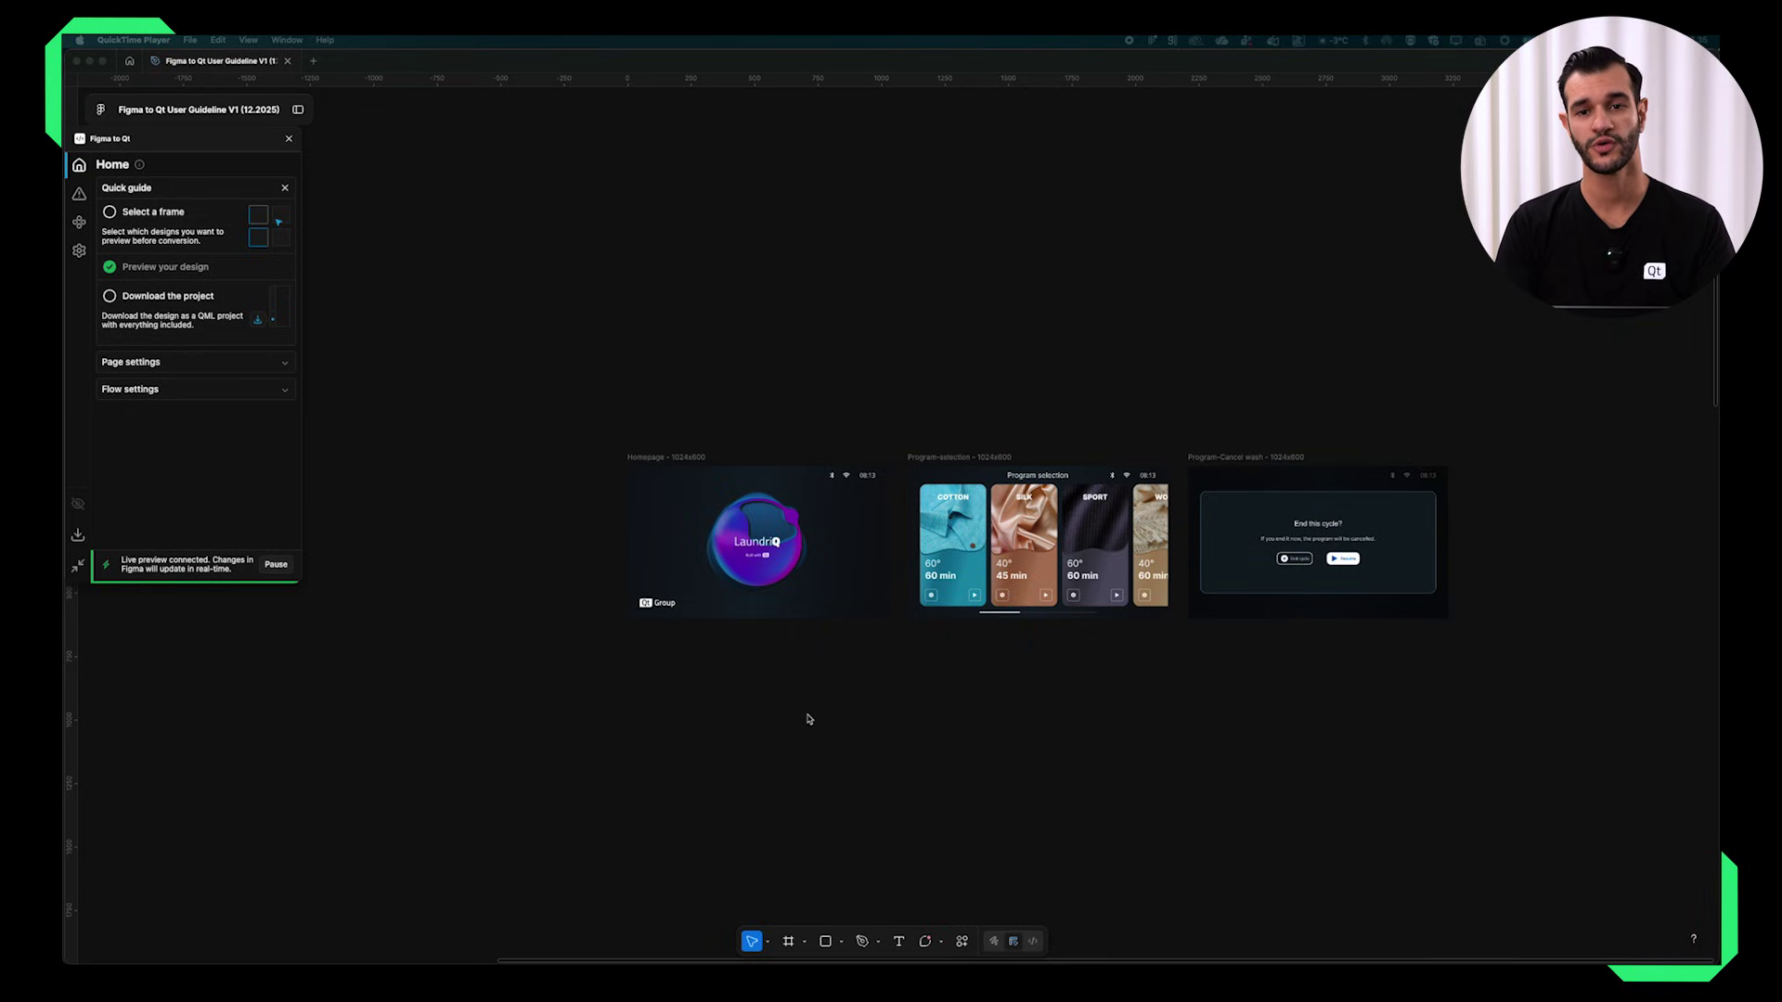
Select both the Homepage and Program-selection frames and start the plugin's Preview
left_click(674, 467)
left_click(674, 466)
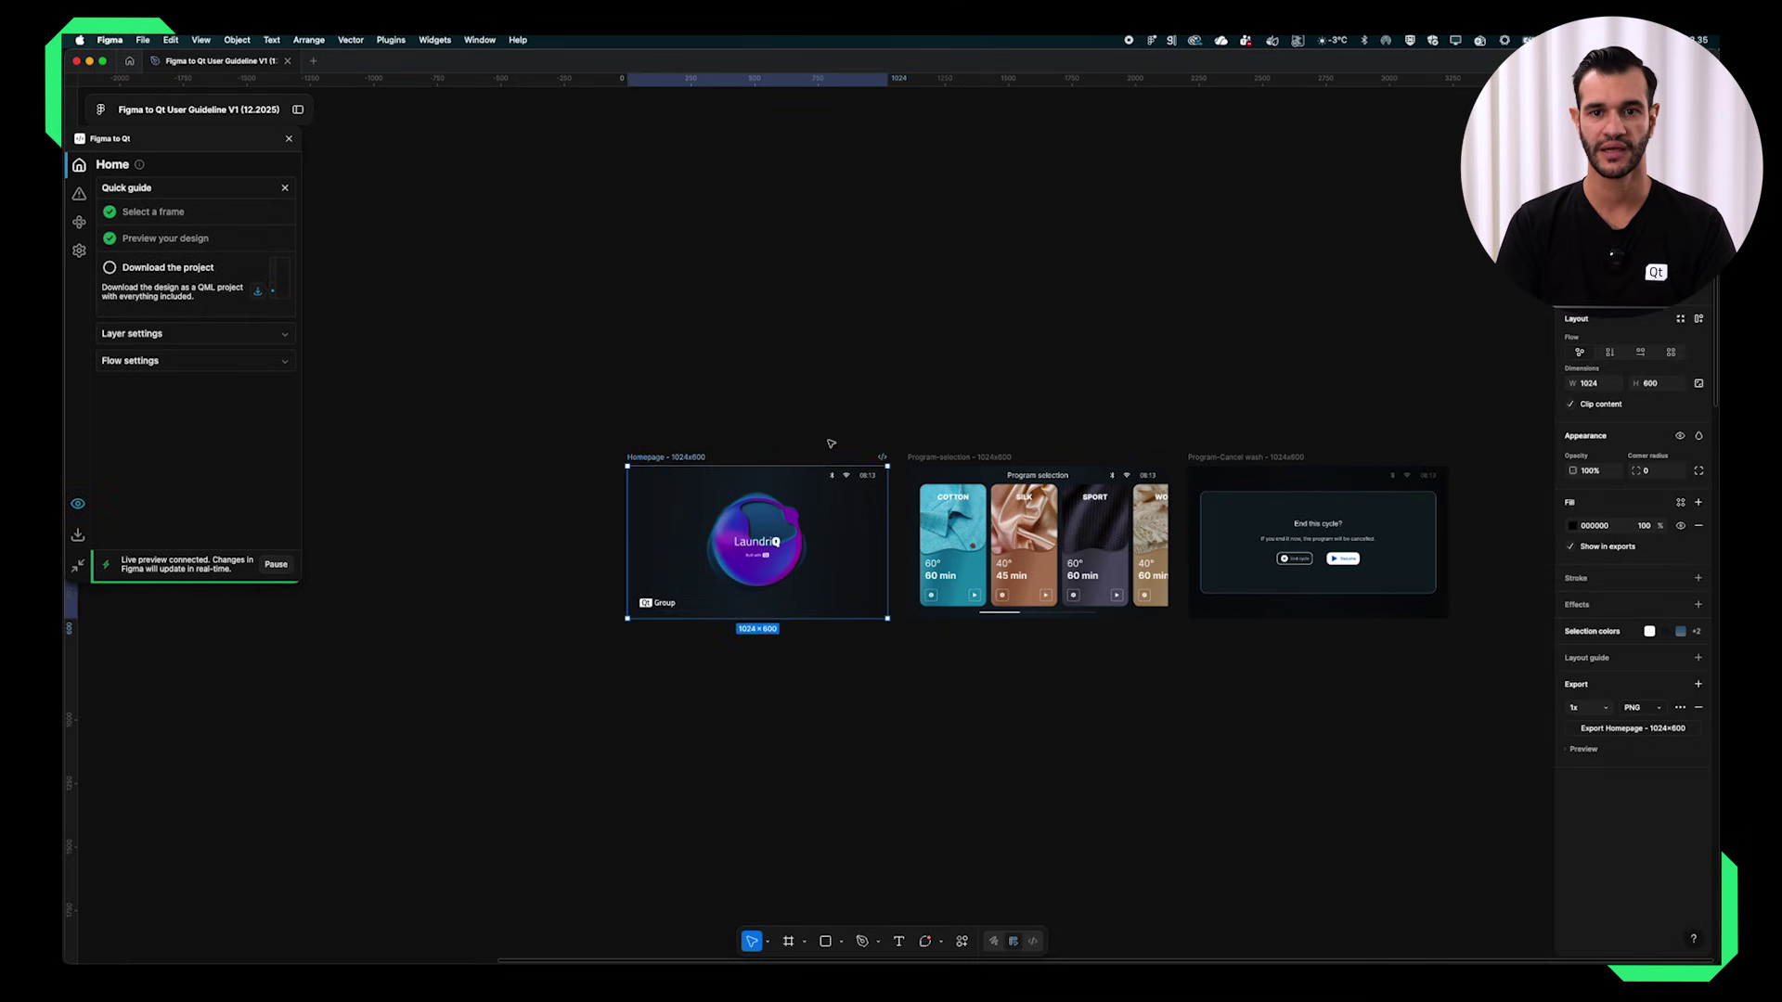
left_click(950, 456, "shift")
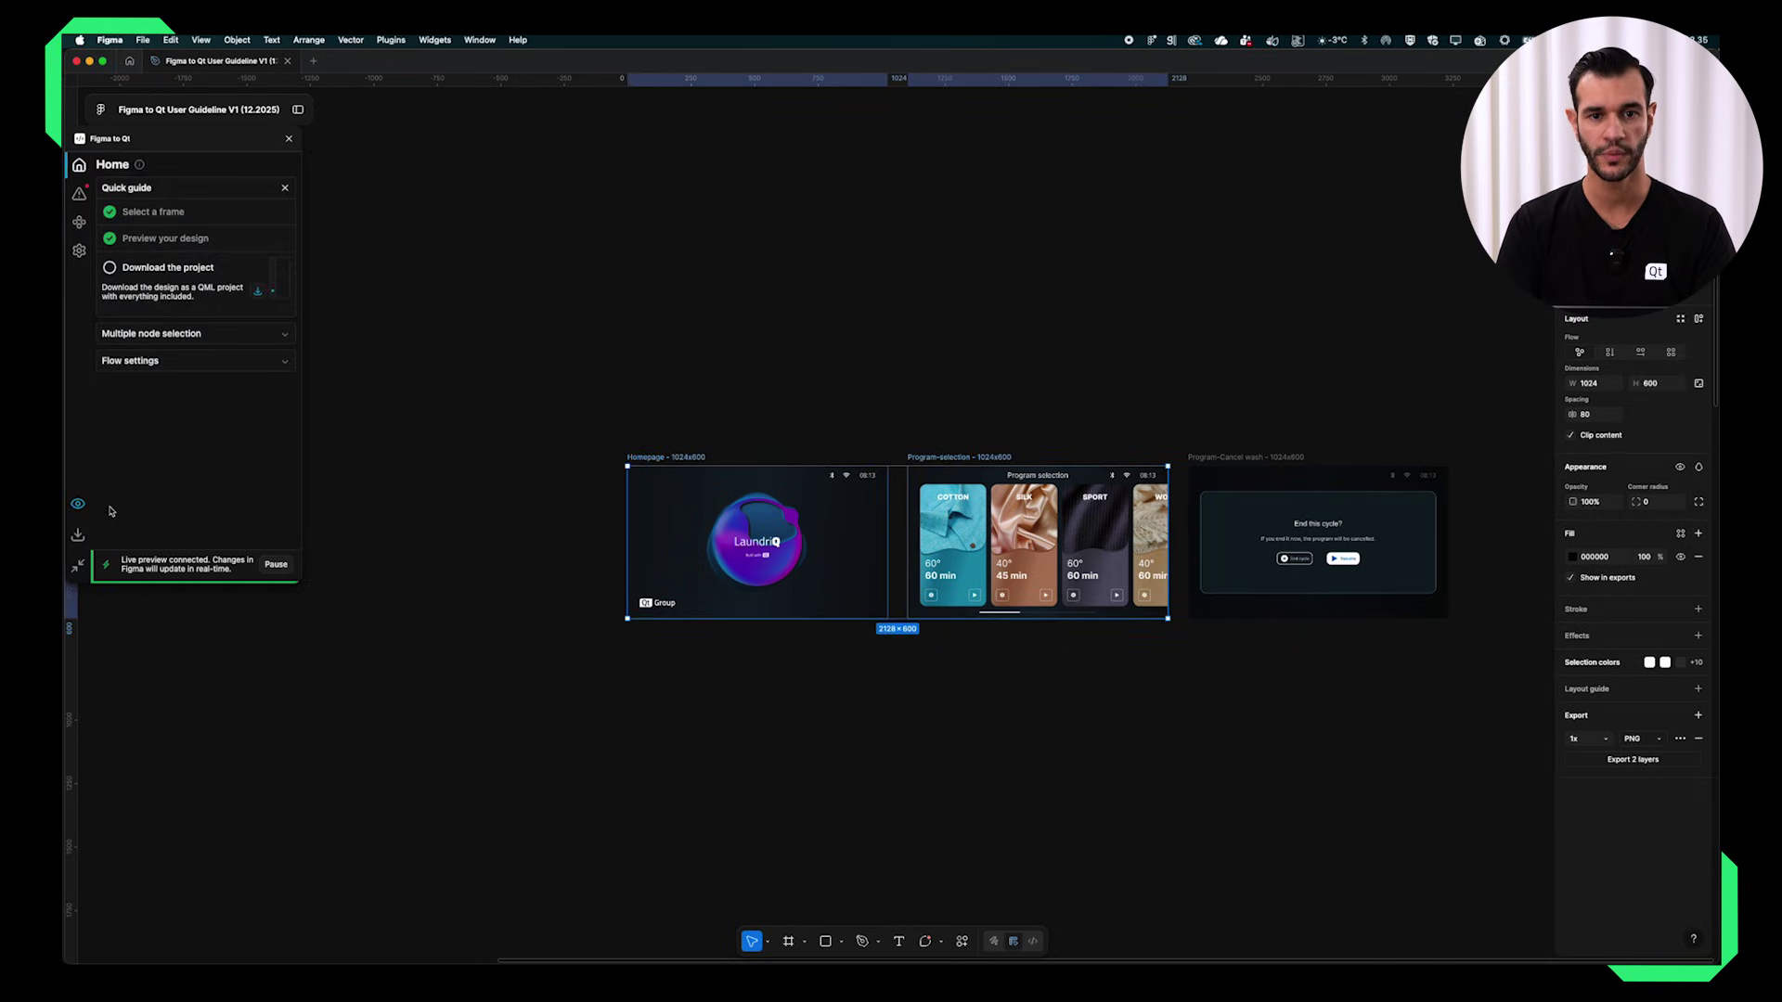
left_click(88, 510)
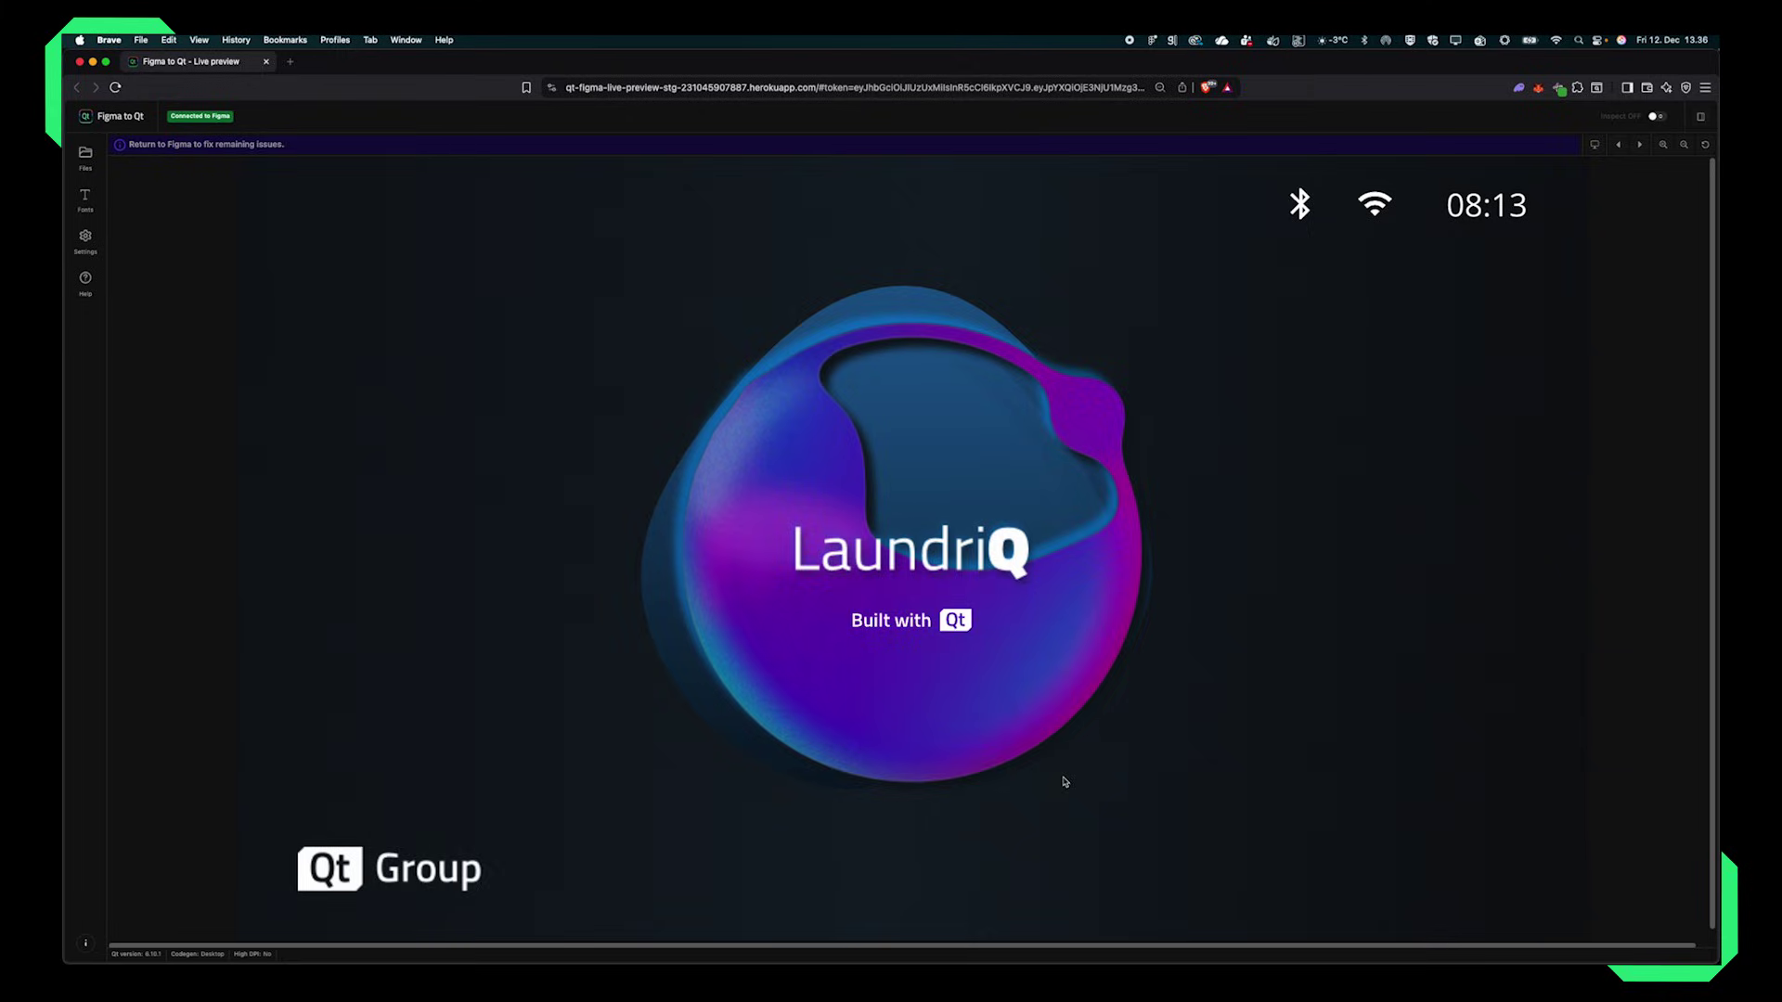
Zoom the preview out, advance to Program selection, then step back to the splash screen
key("ctrl+minus")
key("ctrl+minus")
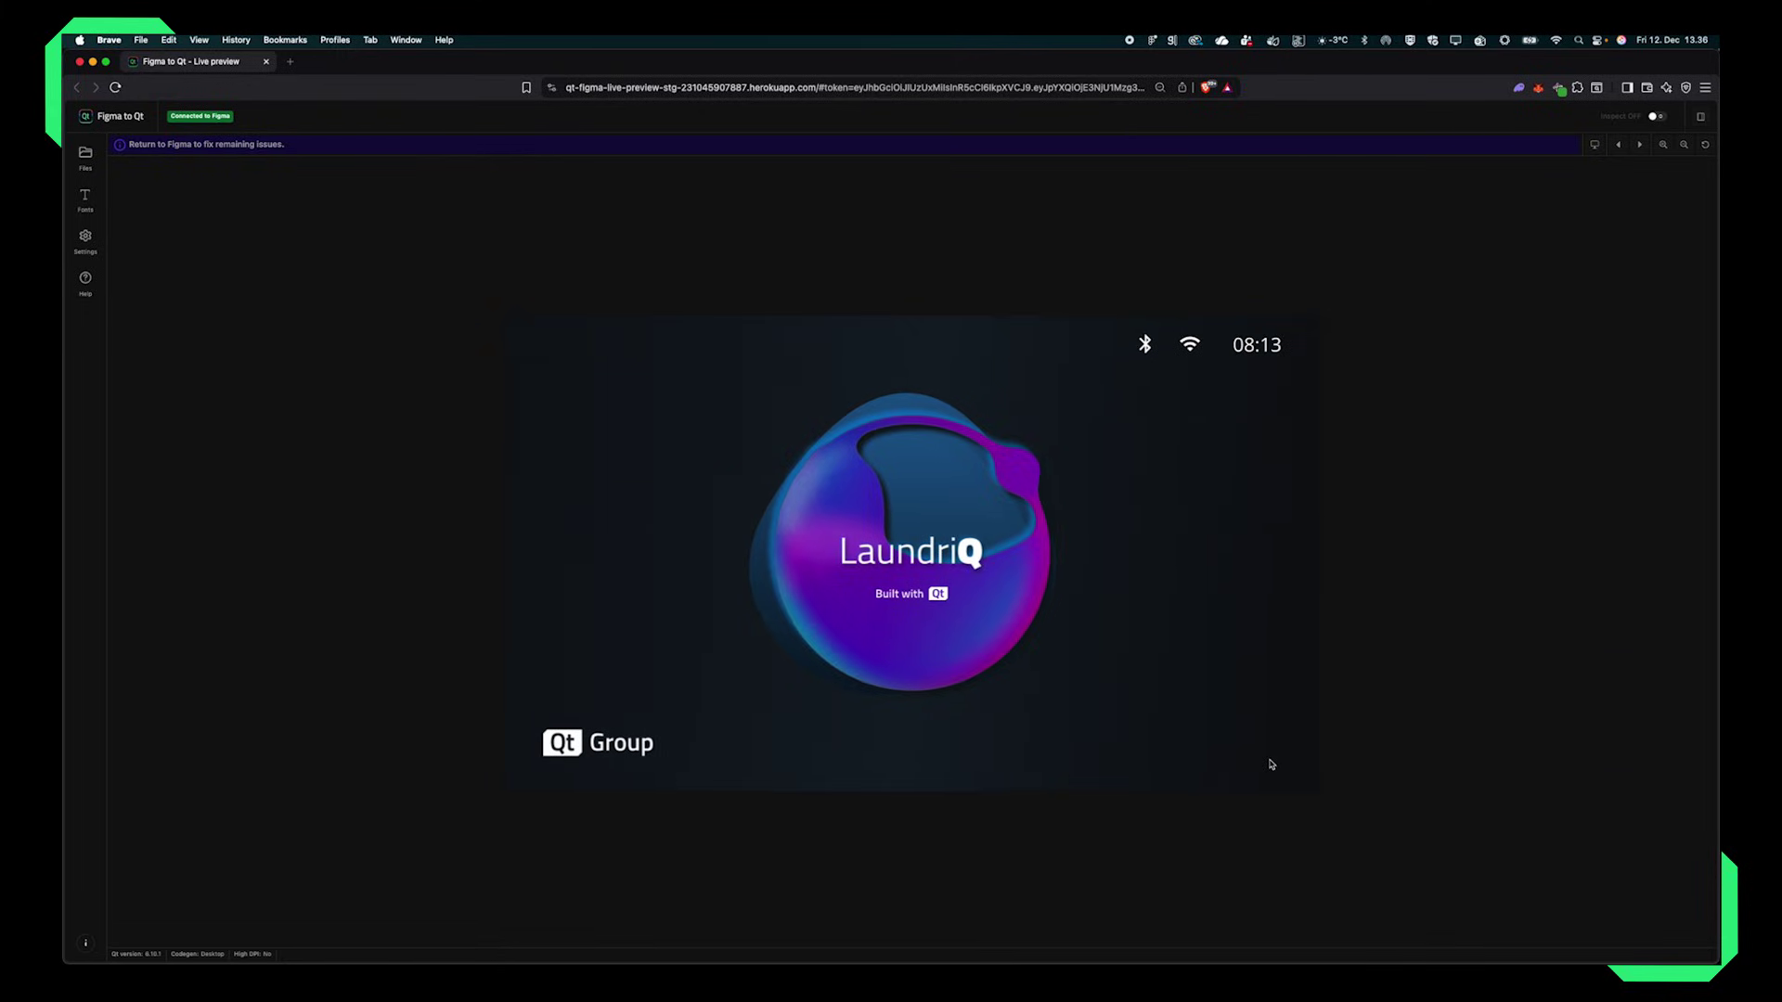
key("ctrl+0")
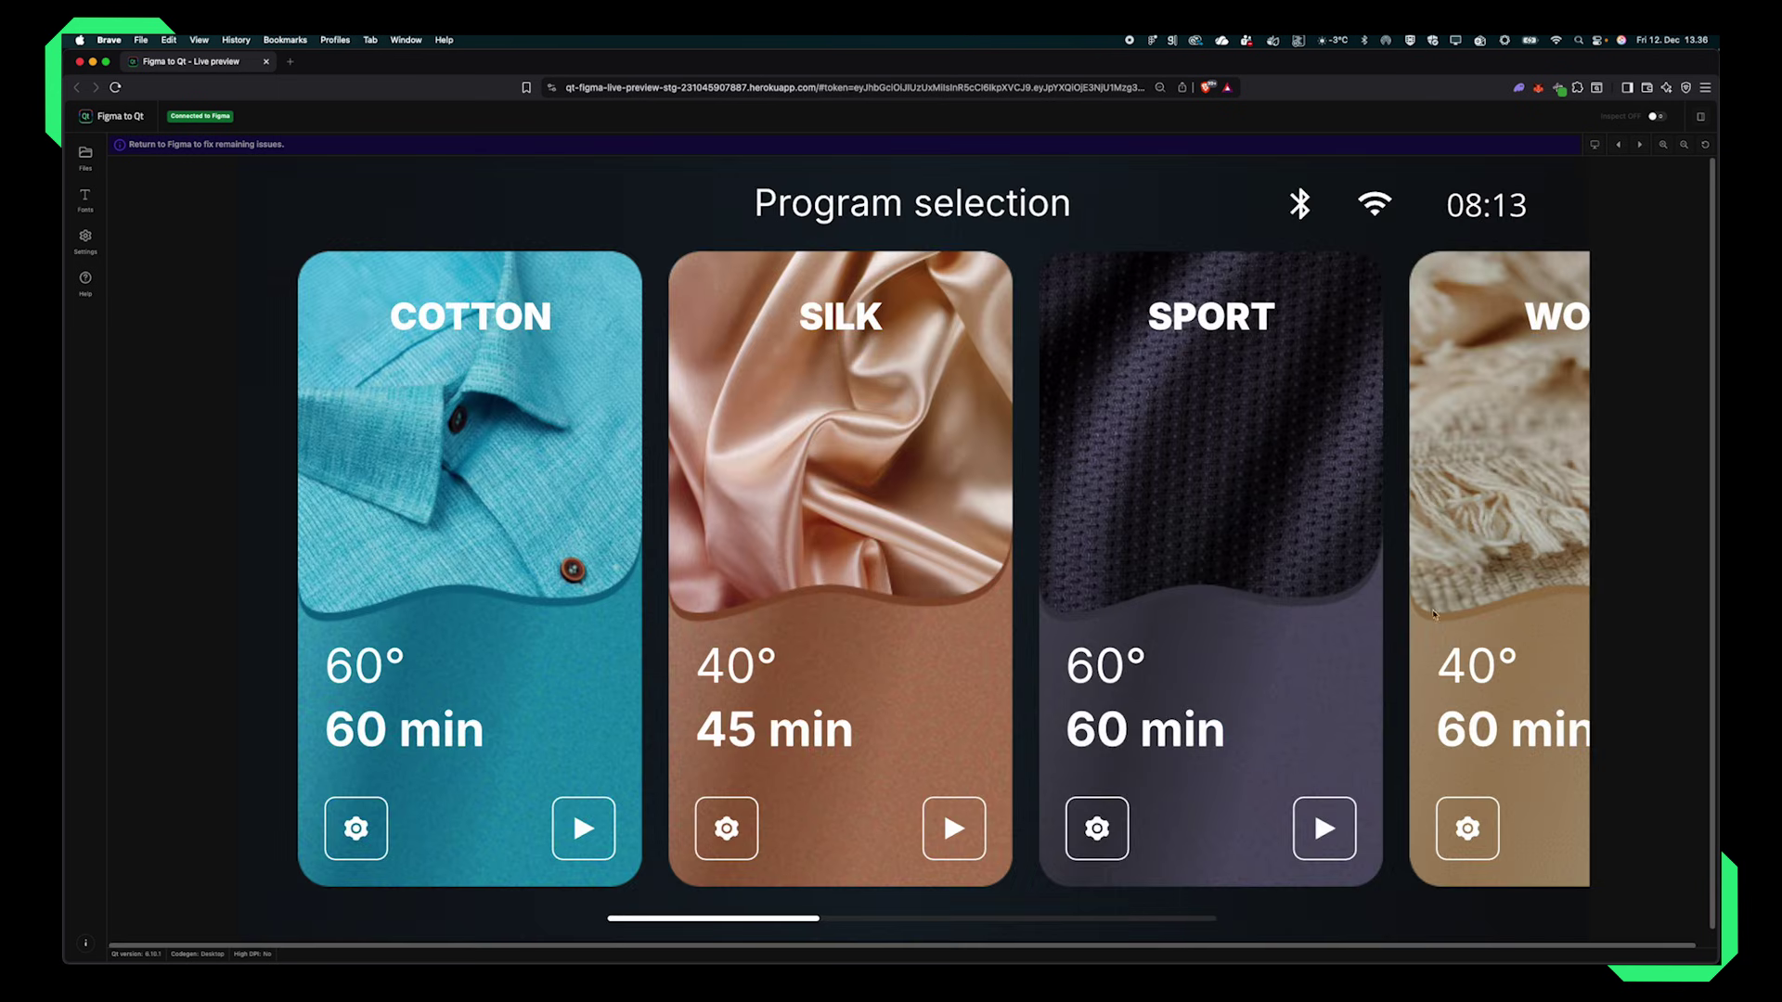
left_click(1619, 146)
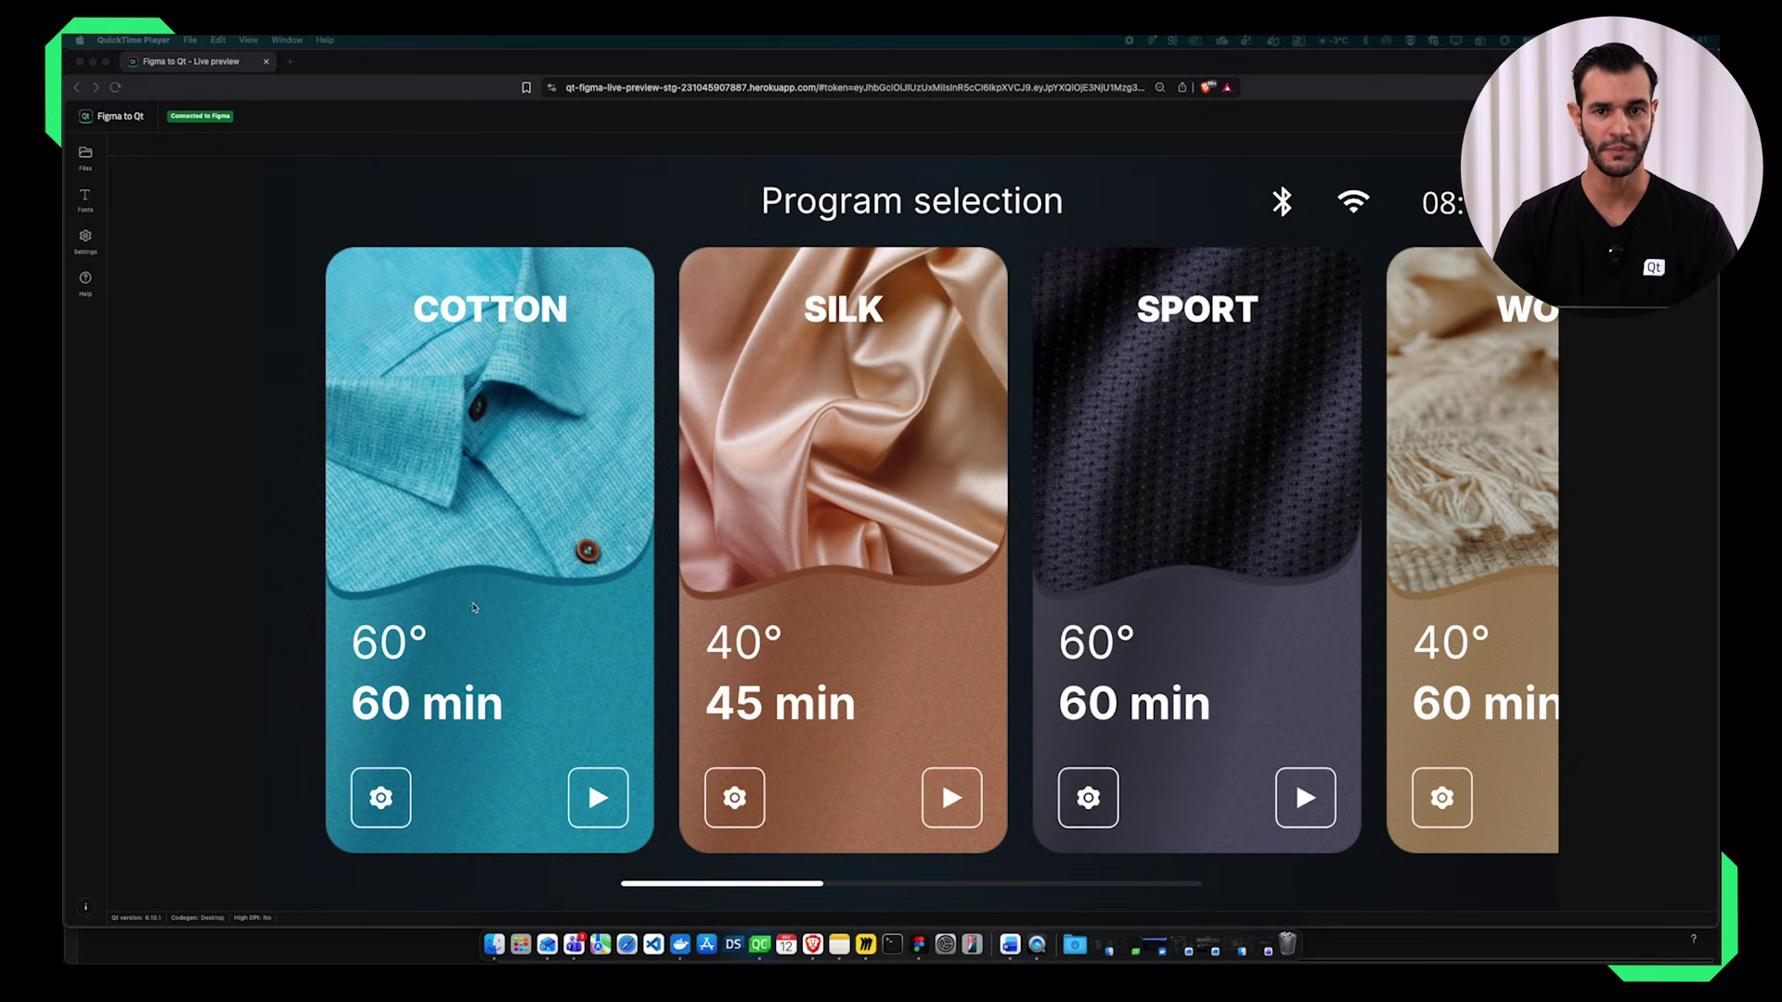
Show the project files, collapse QML files, expand Assets, and filter the list to Others
left_click(85, 153)
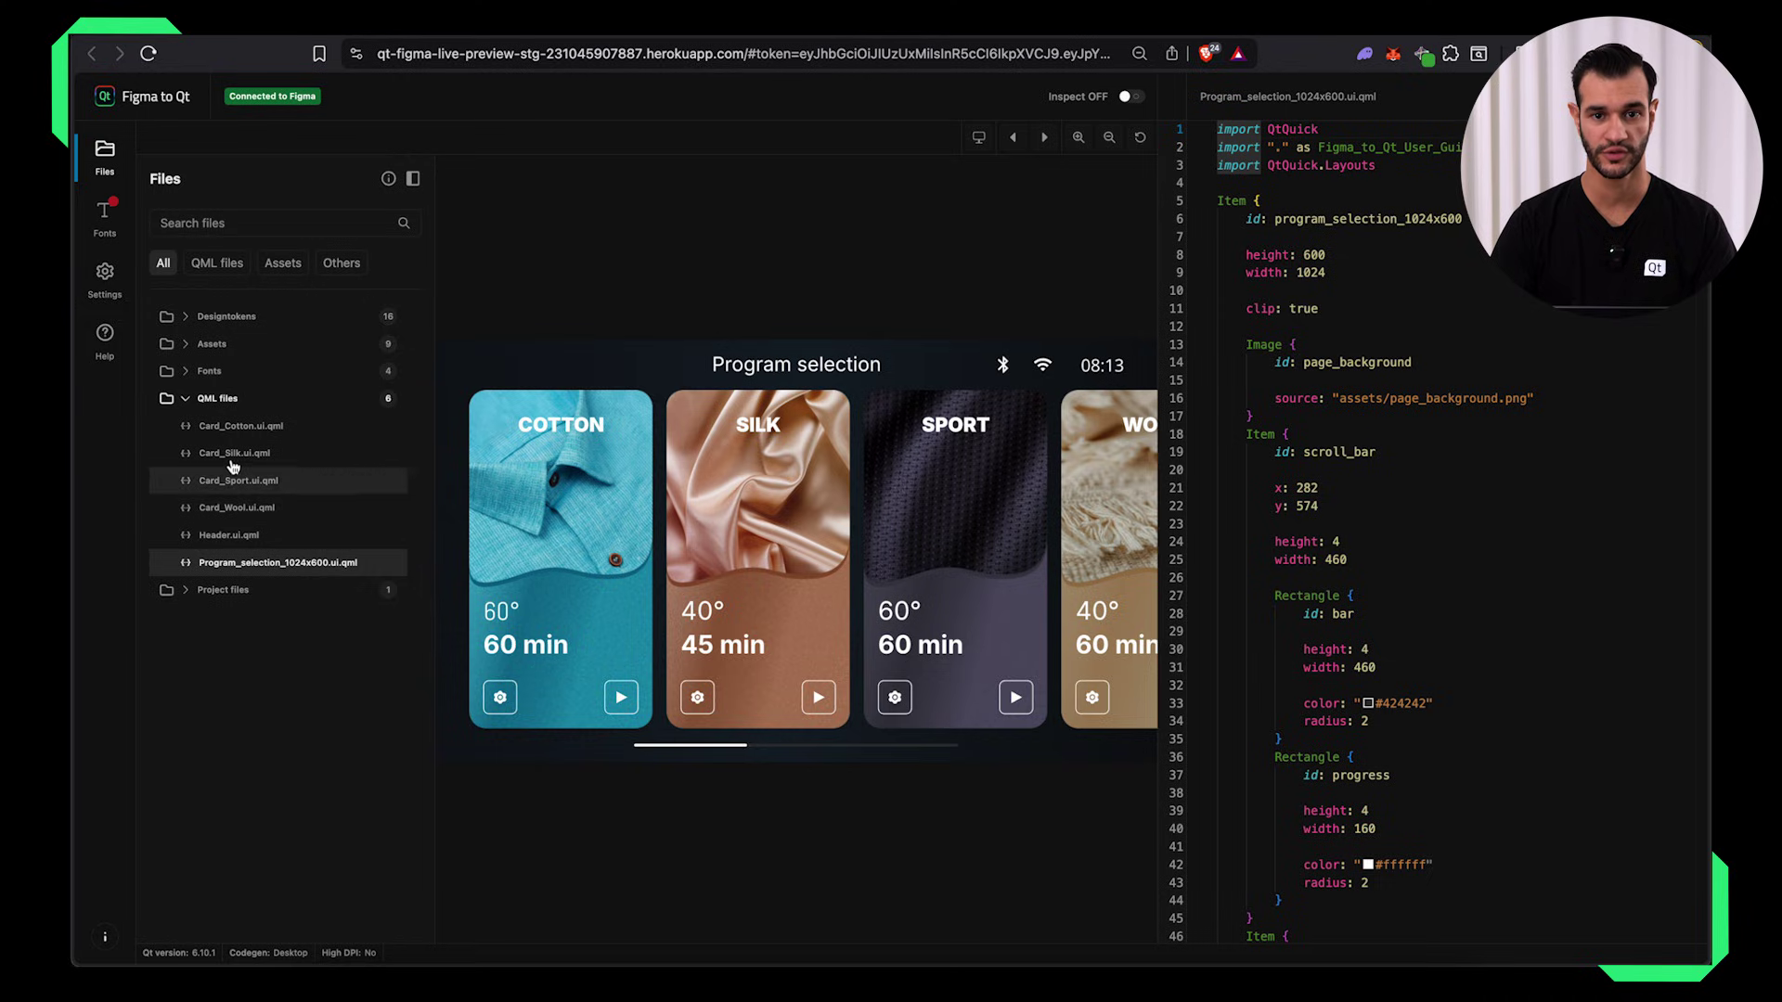
left_click(187, 398)
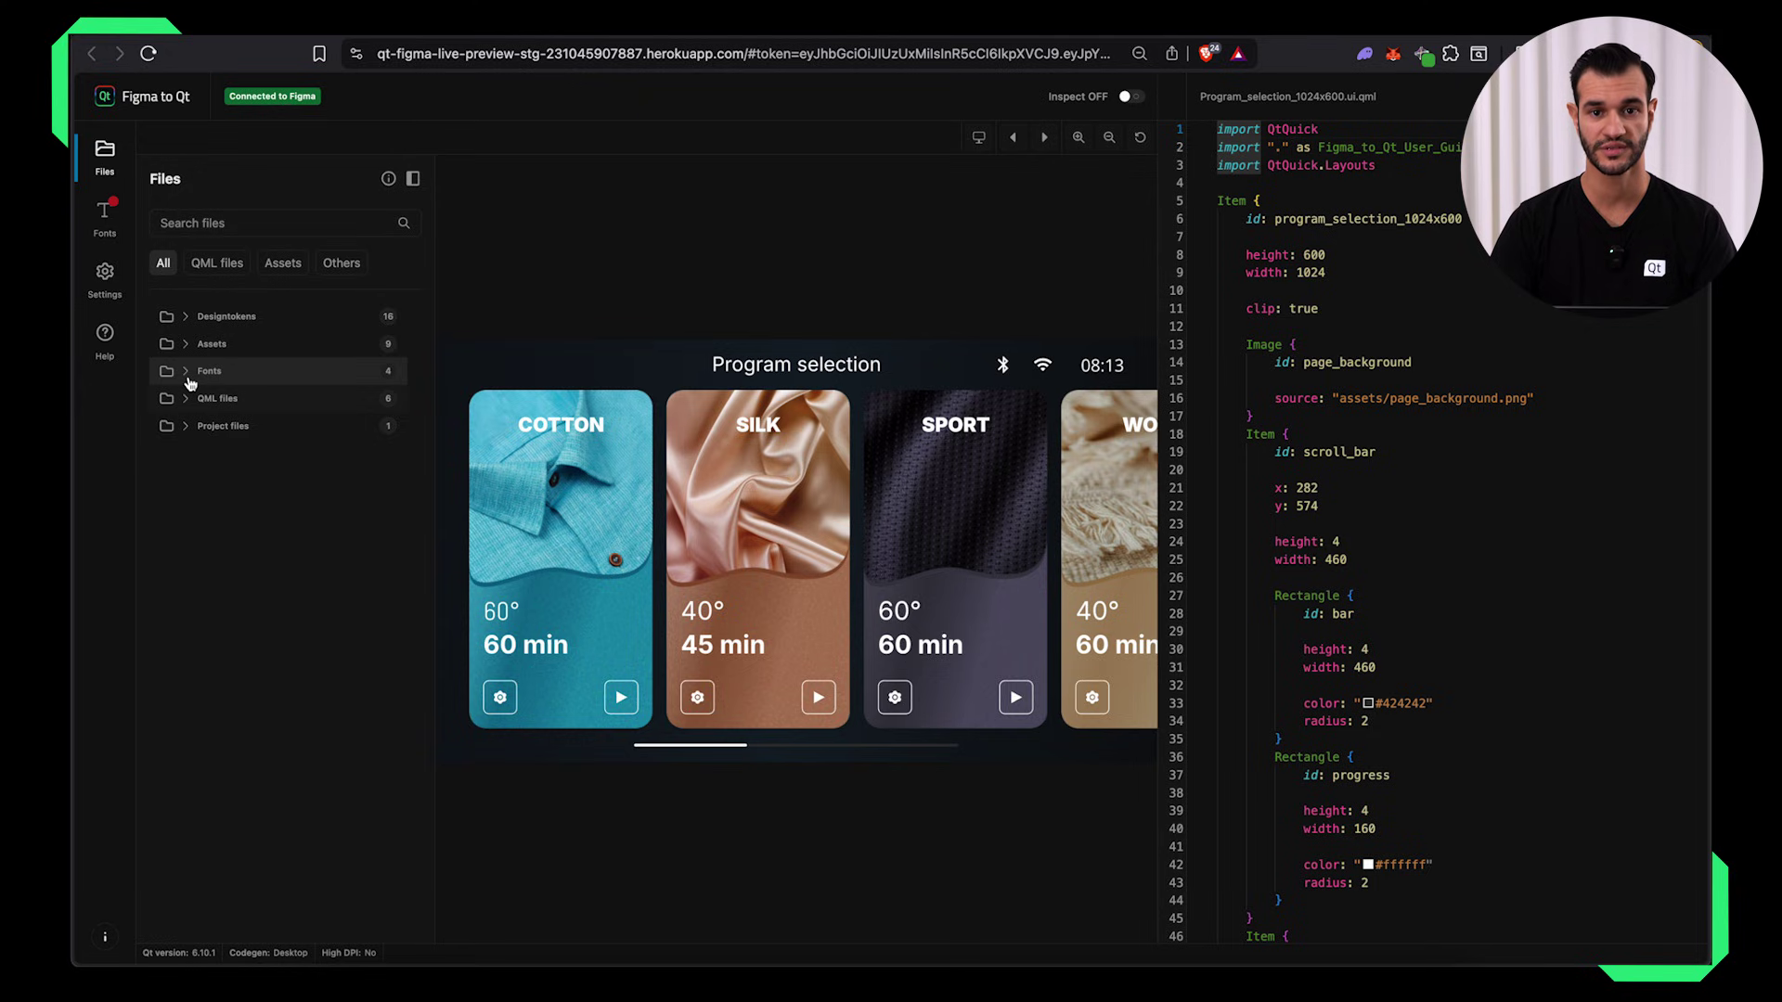
left_click(185, 344)
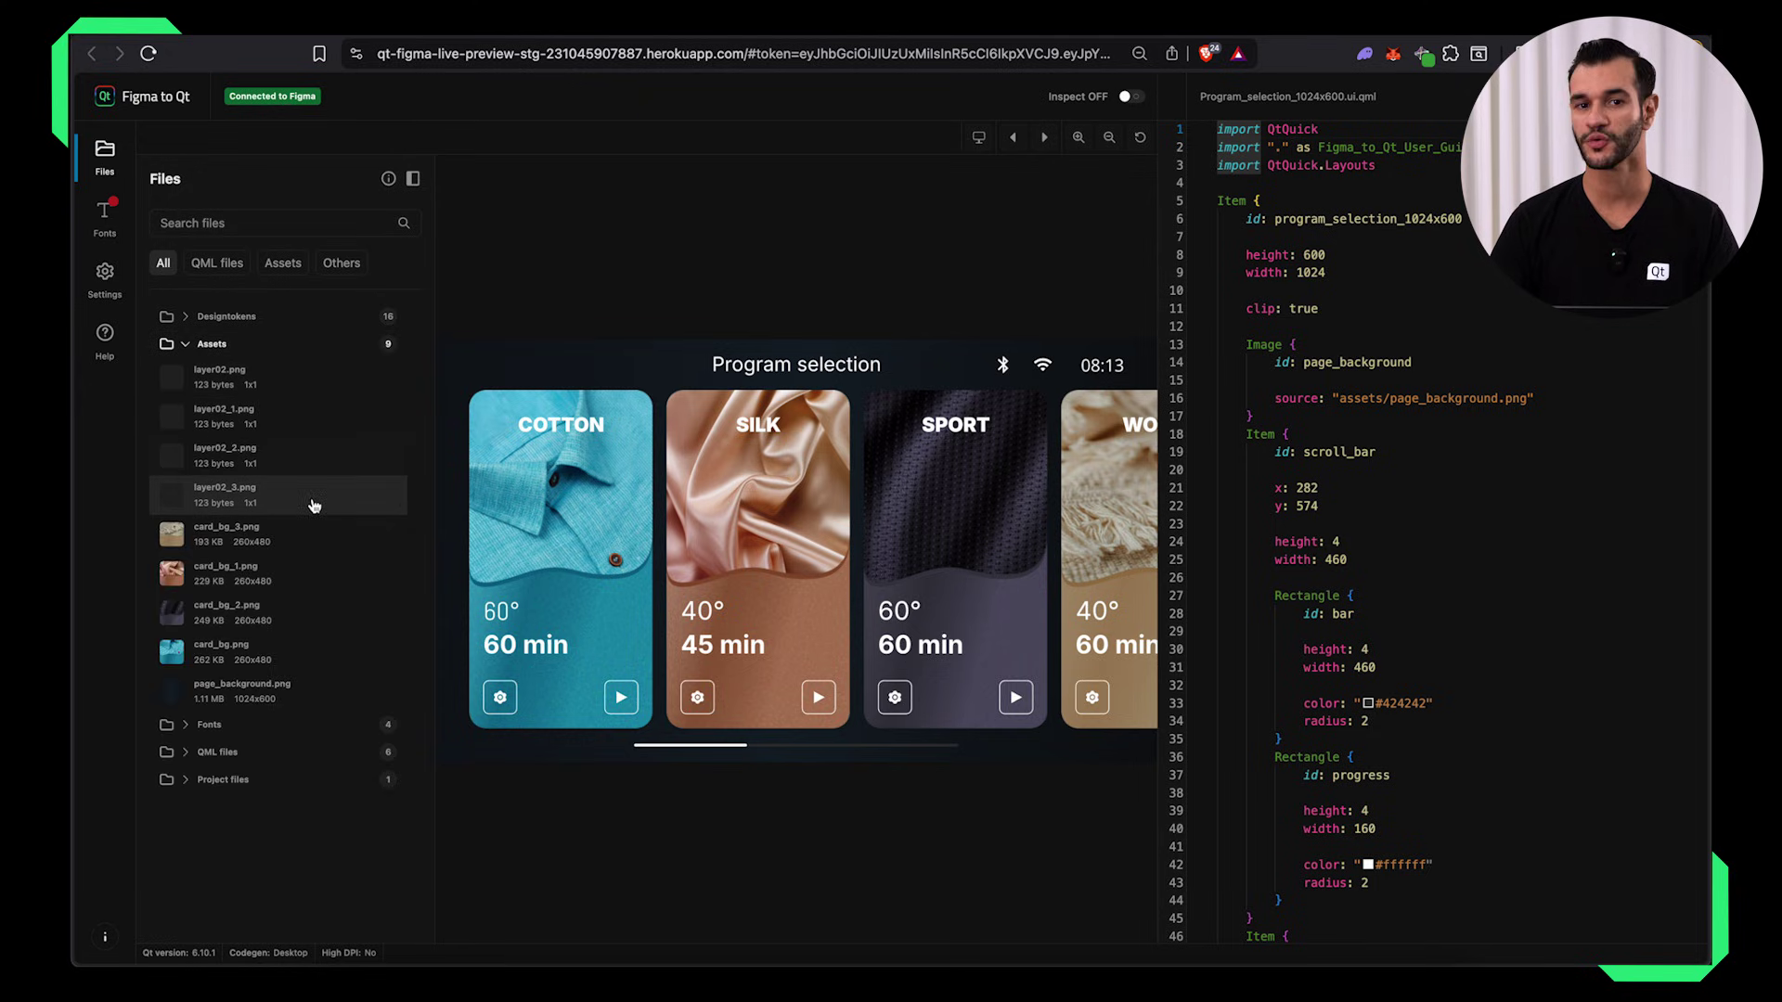
left_click(183, 346)
left_click(340, 265)
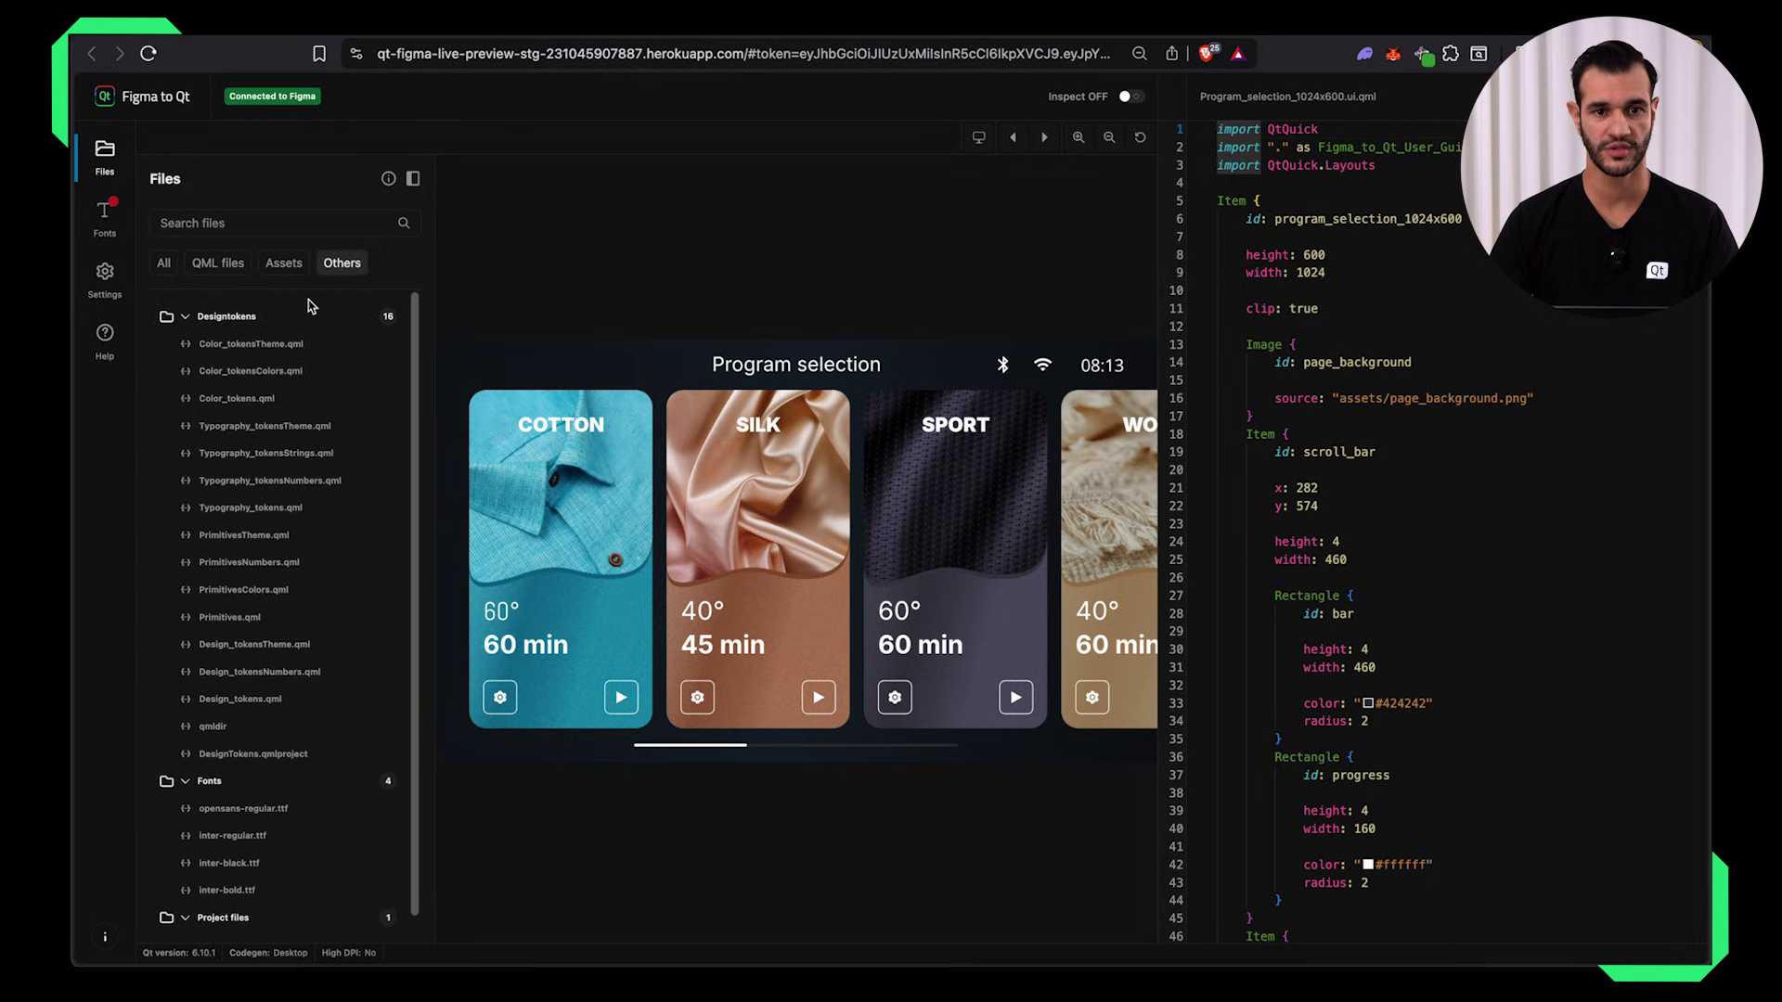
scroll(318, 422, "down", 2)
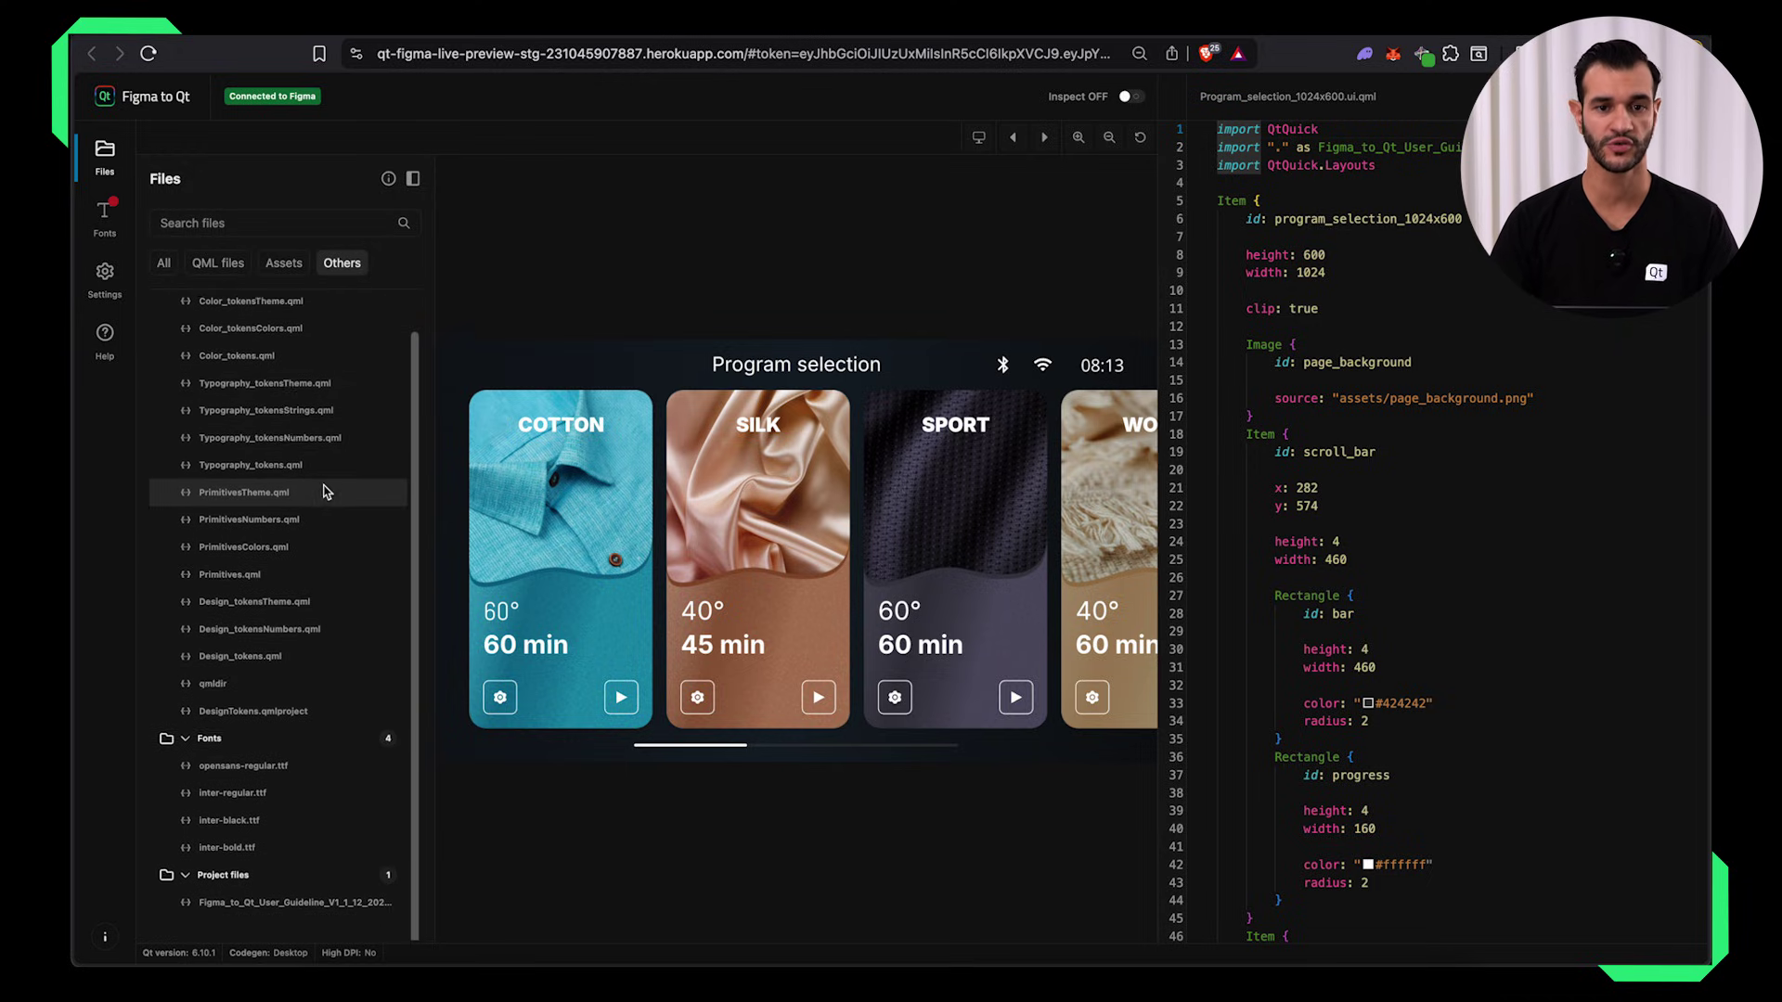
scroll(325, 491, "up", 2)
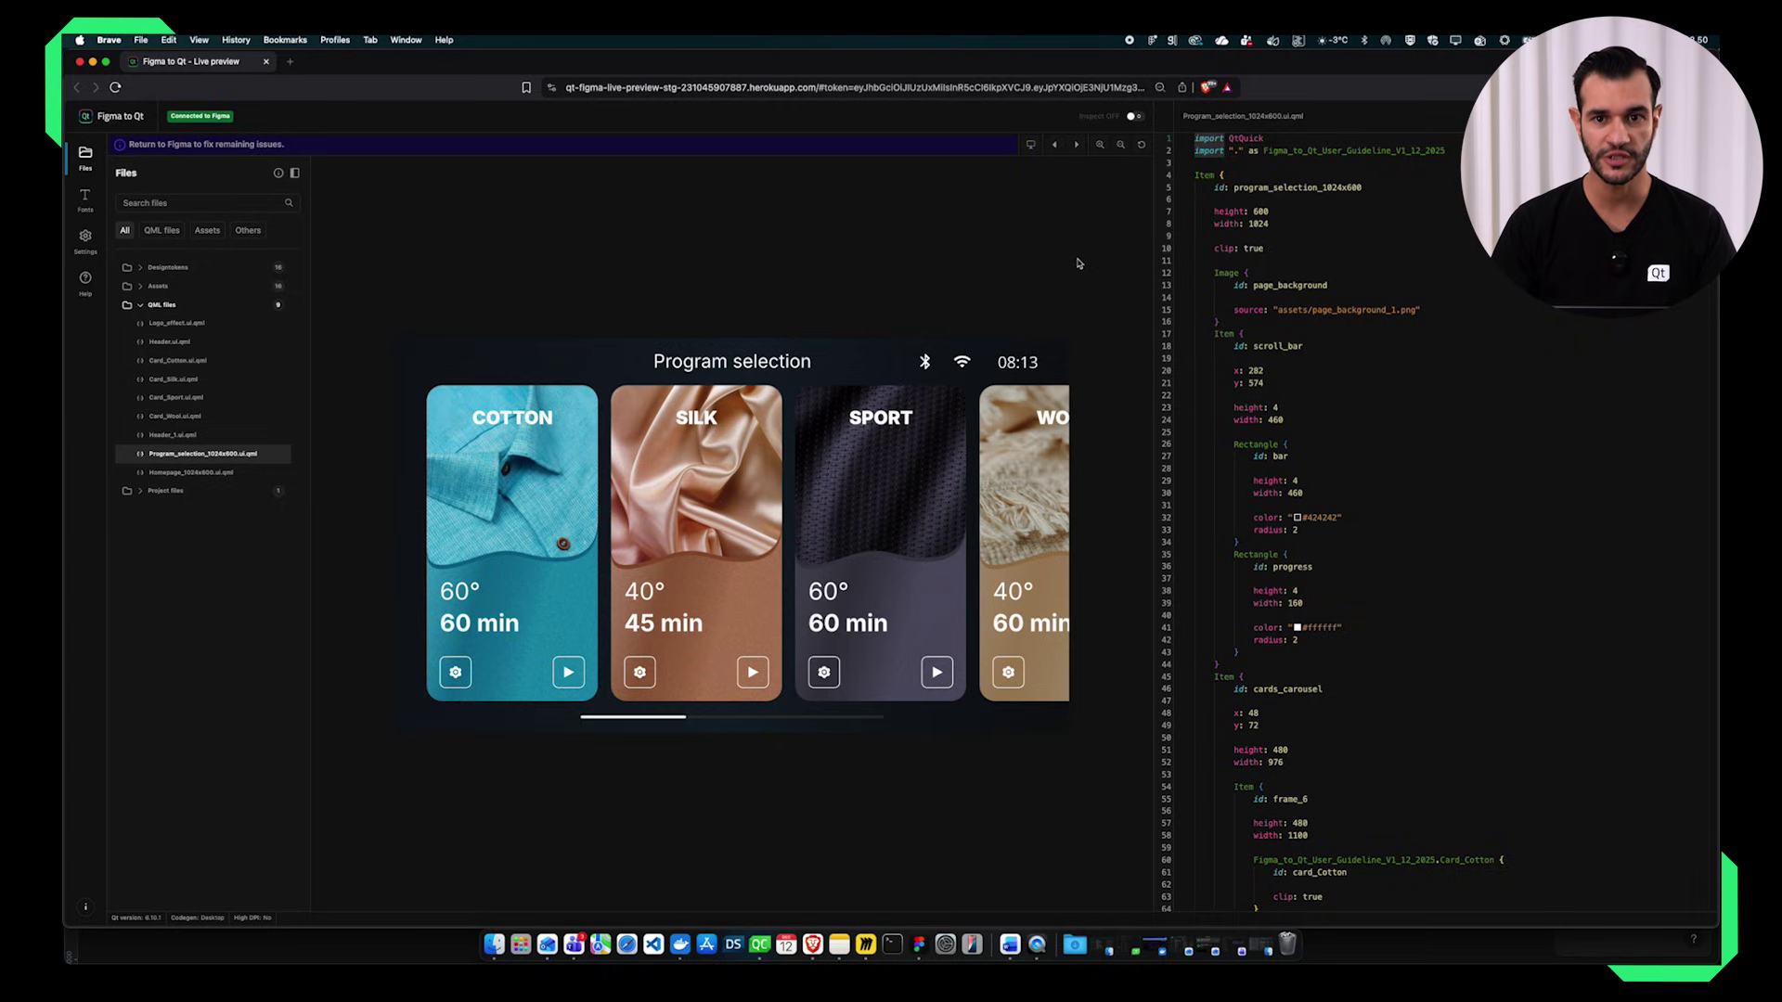
Turn on inspect mode and jump to the COTTON, SPORT and WOOL cards' code
left_click(1135, 117)
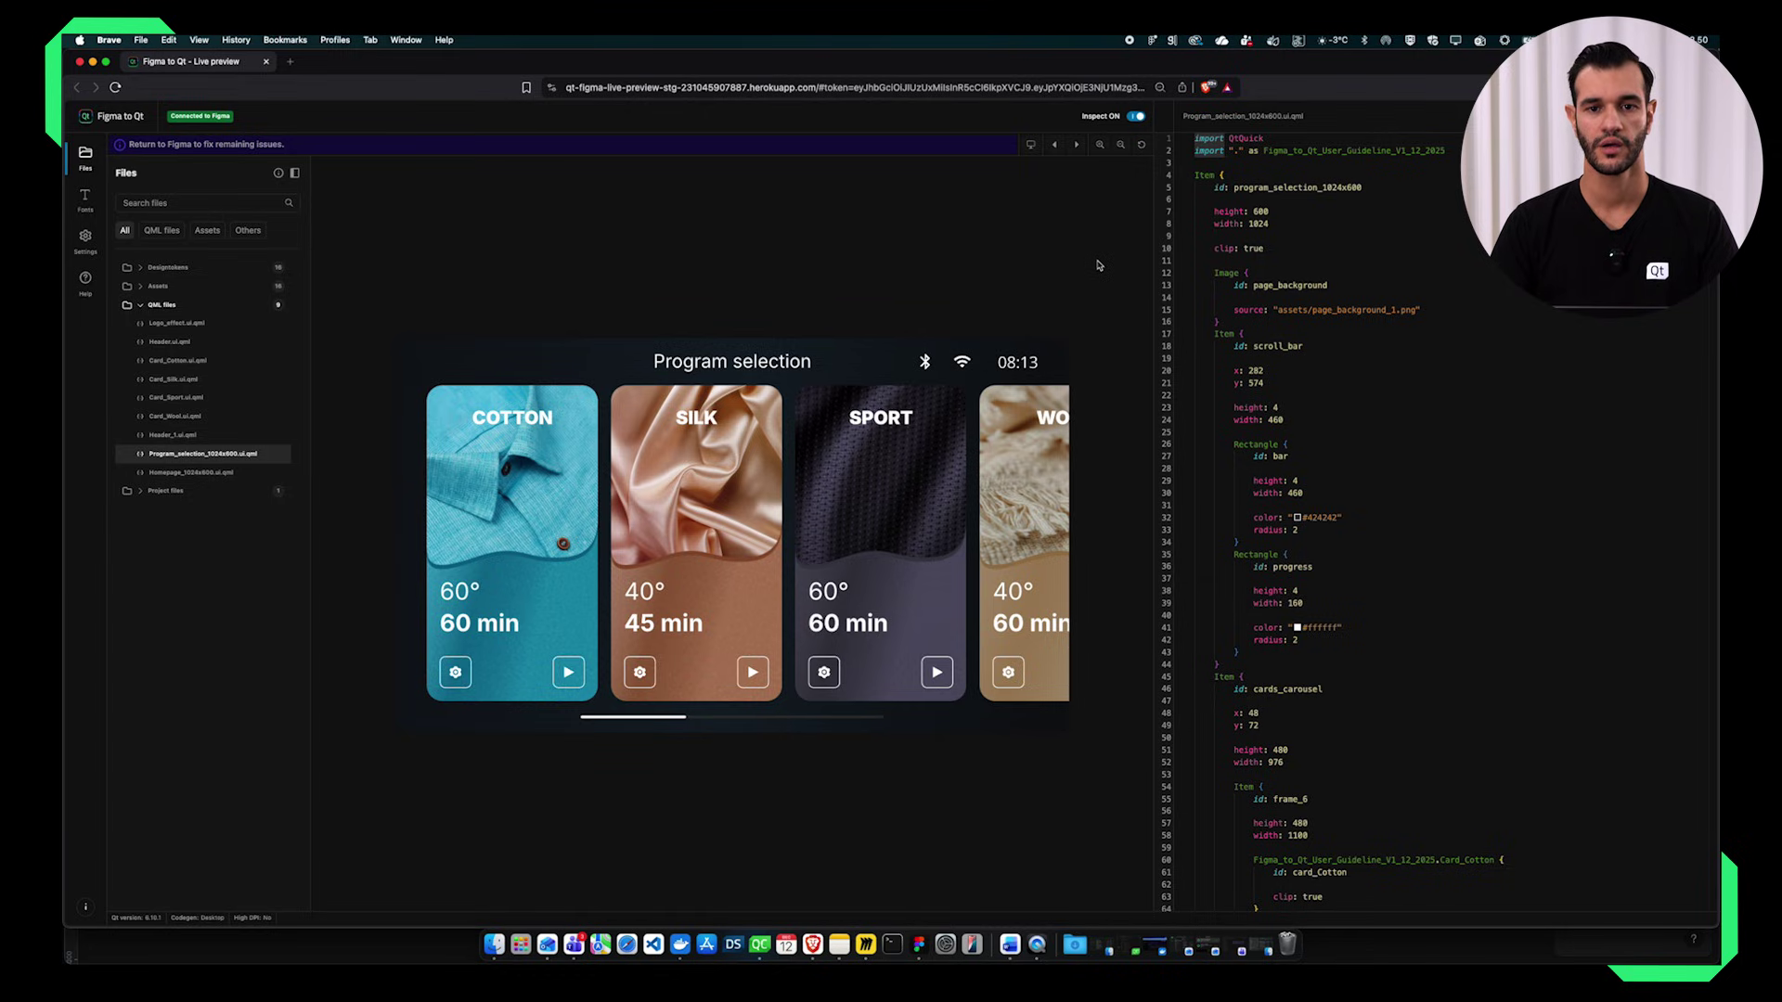
left_click(584, 603)
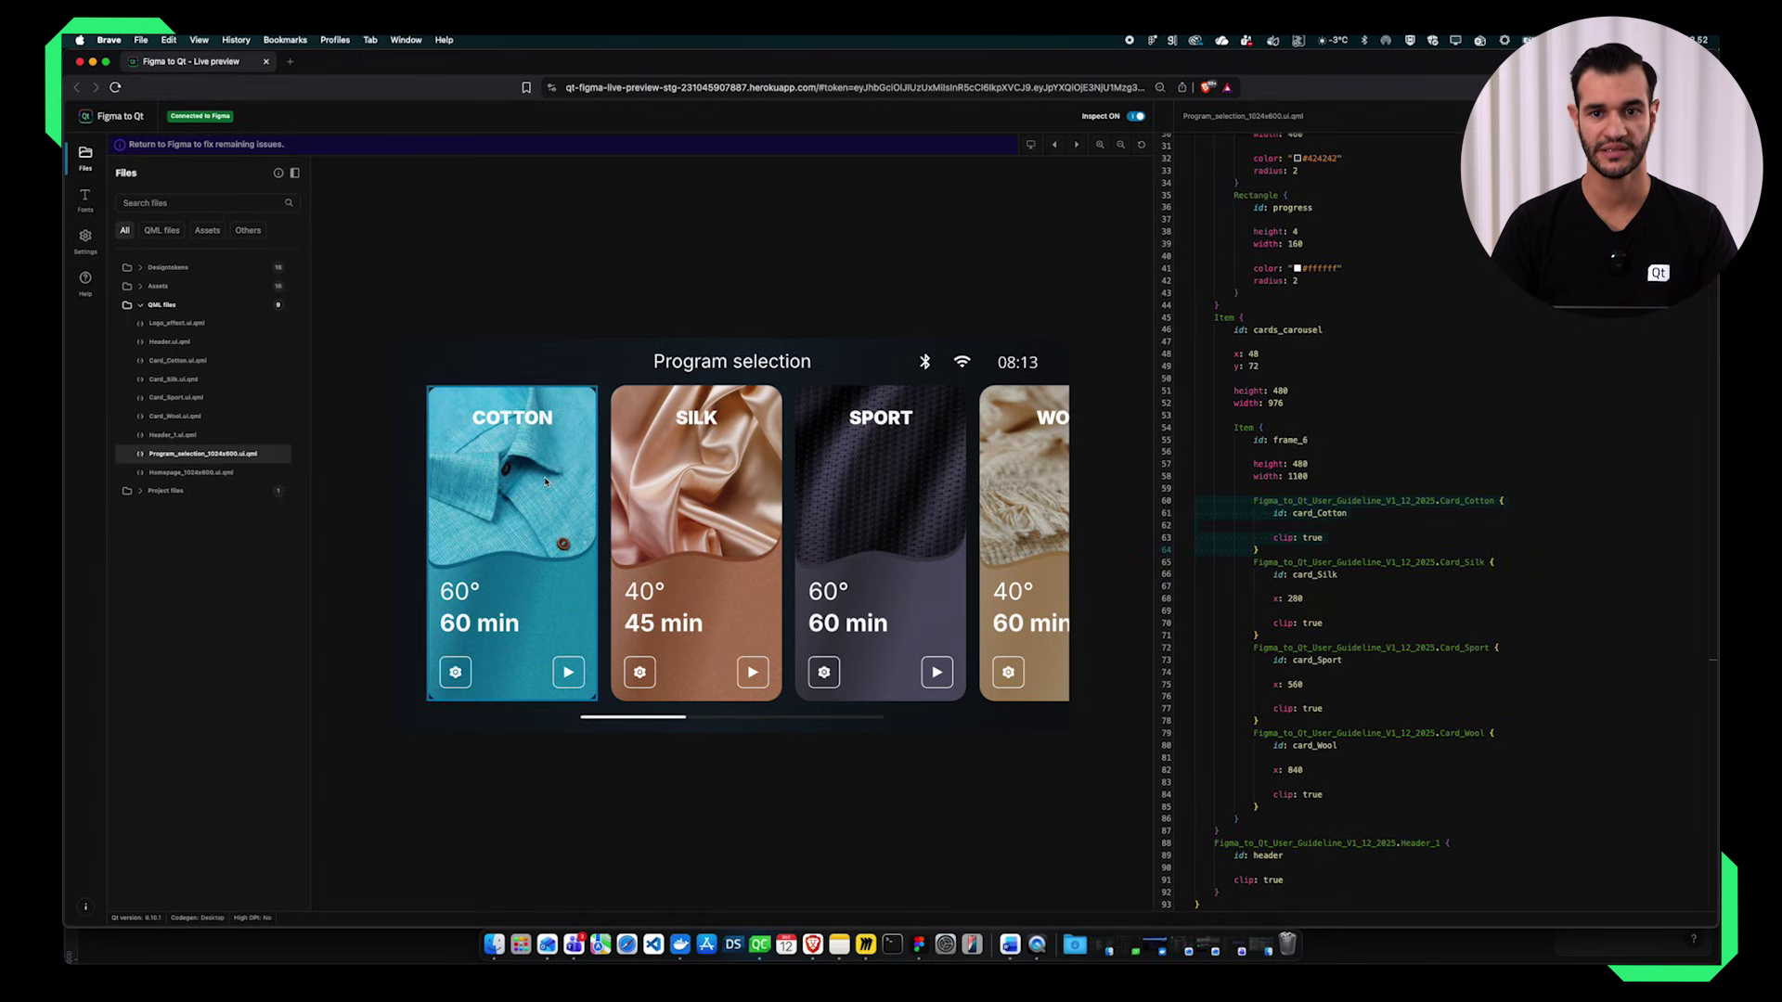
left_click(821, 480)
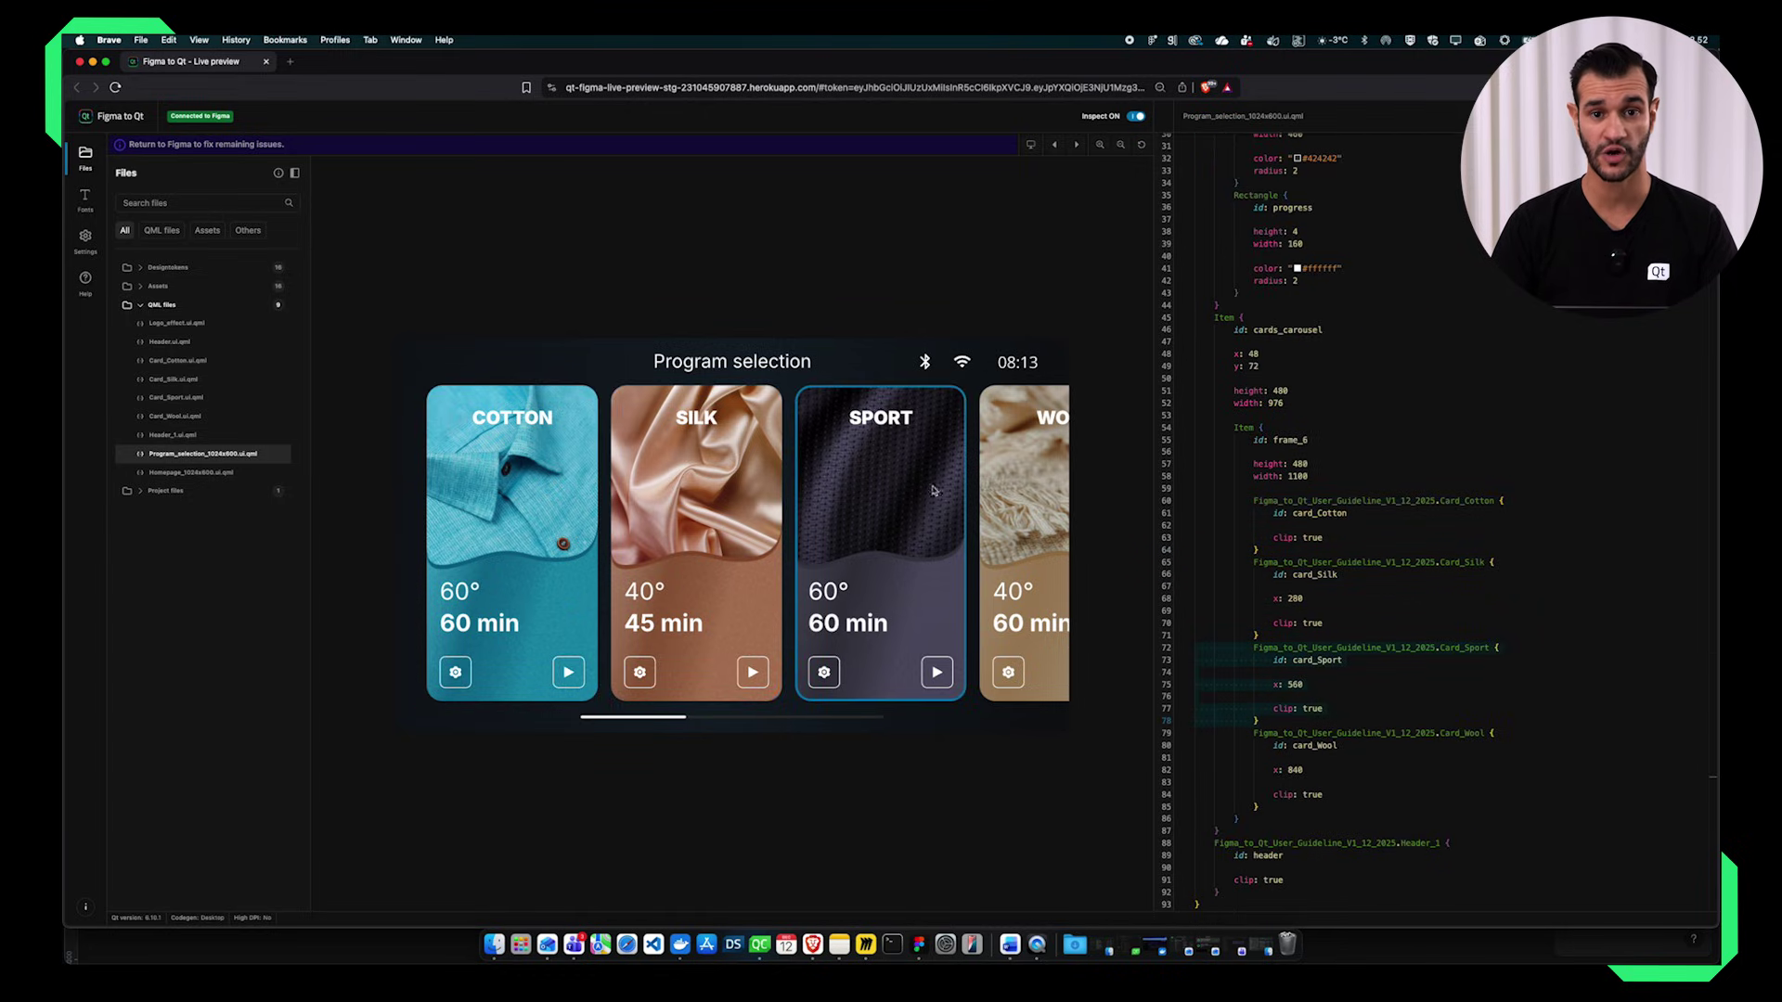
left_click(1020, 520)
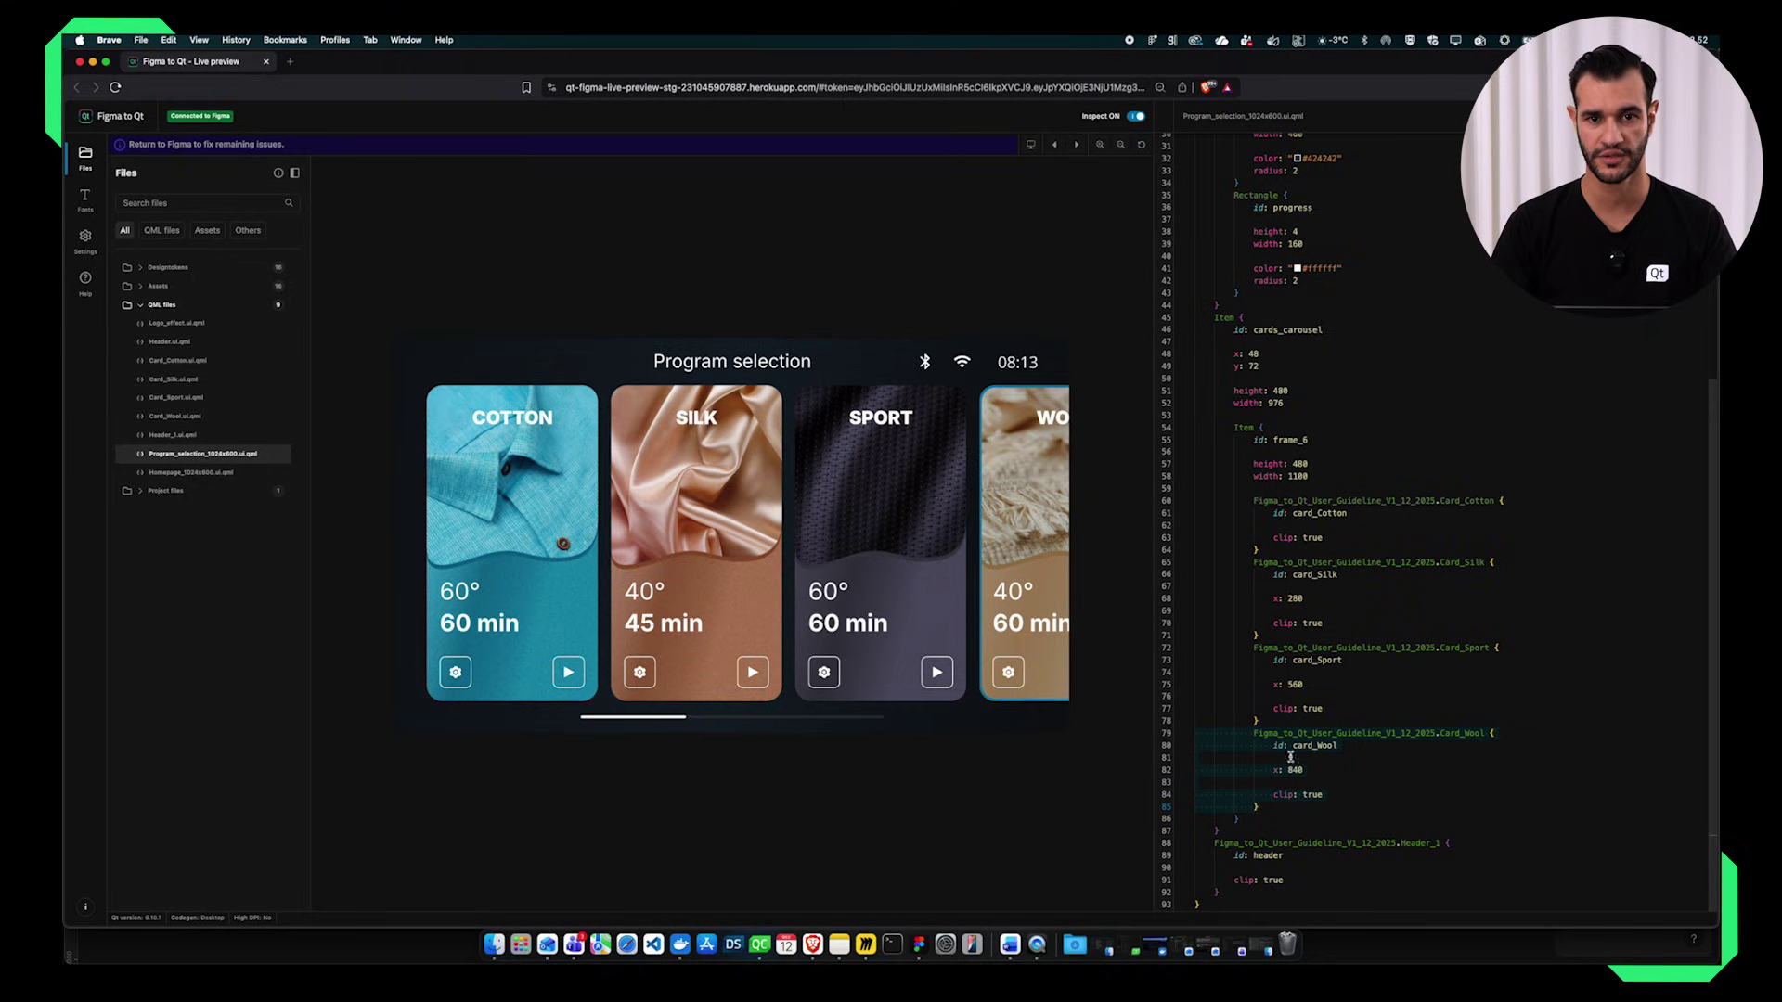
Open Card_Wool.ui.qml and inspect the WOOL title, background image, 40° and 60 min code
left_click(190, 417)
left_click(733, 233)
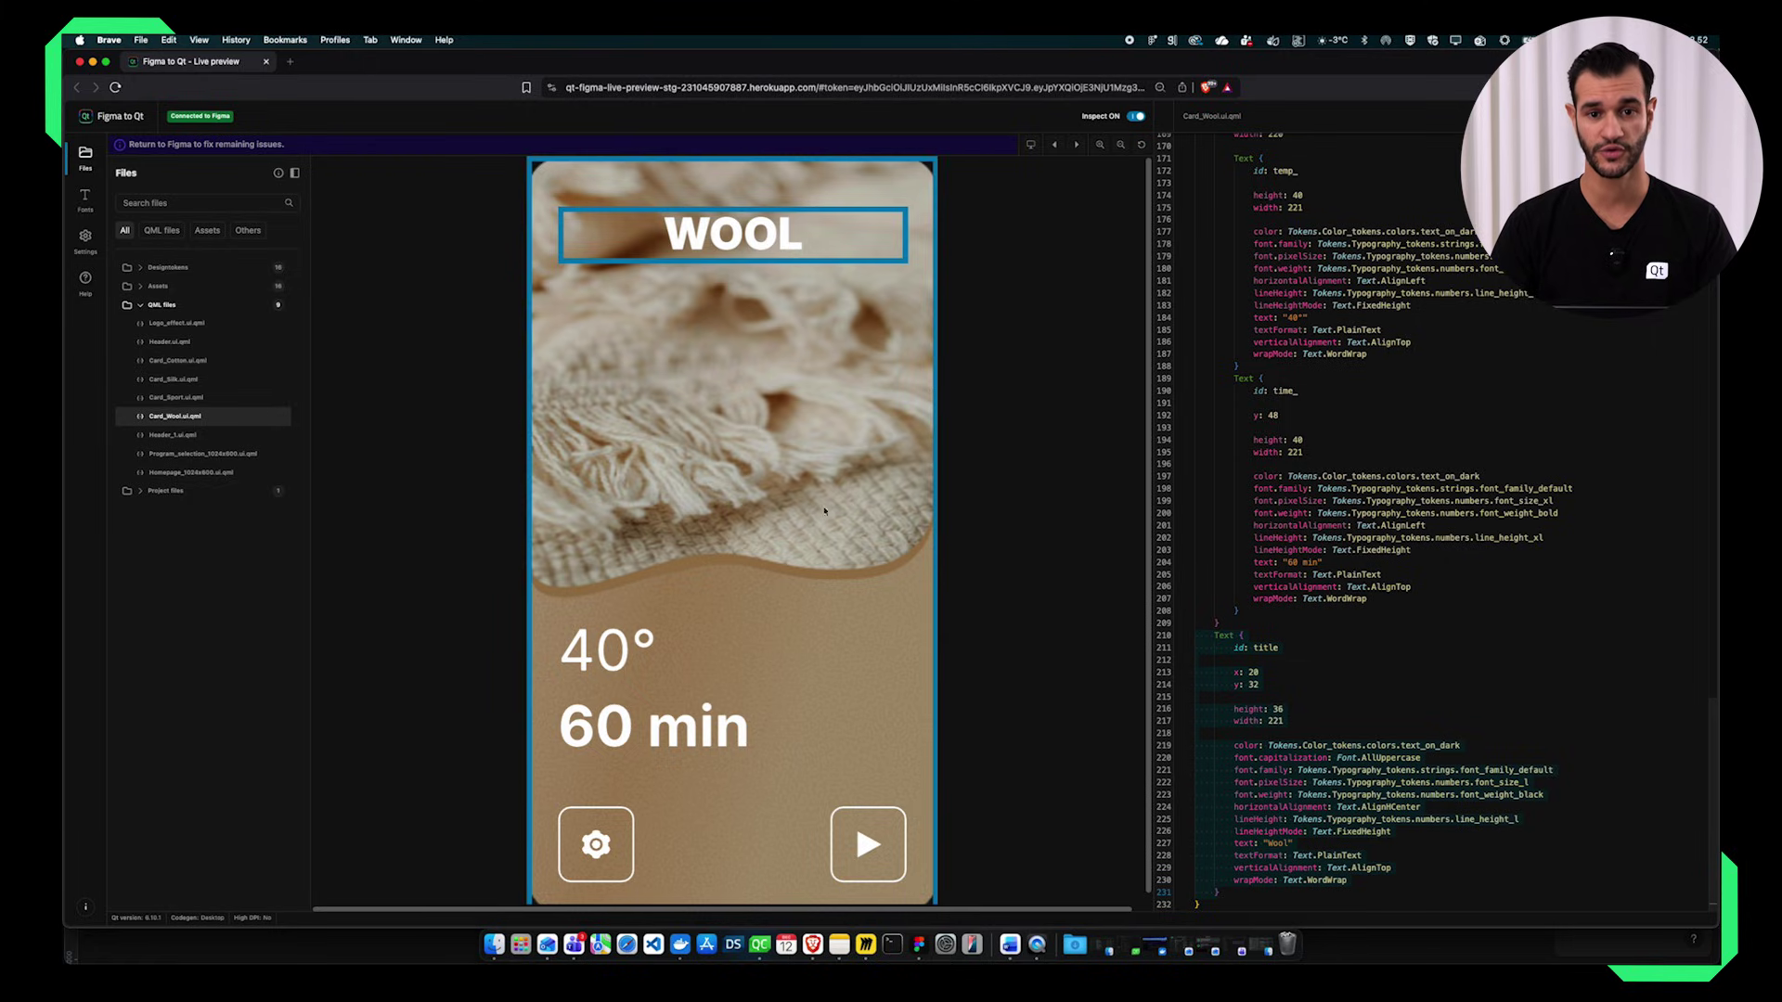
left_click(796, 515)
left_click(629, 664)
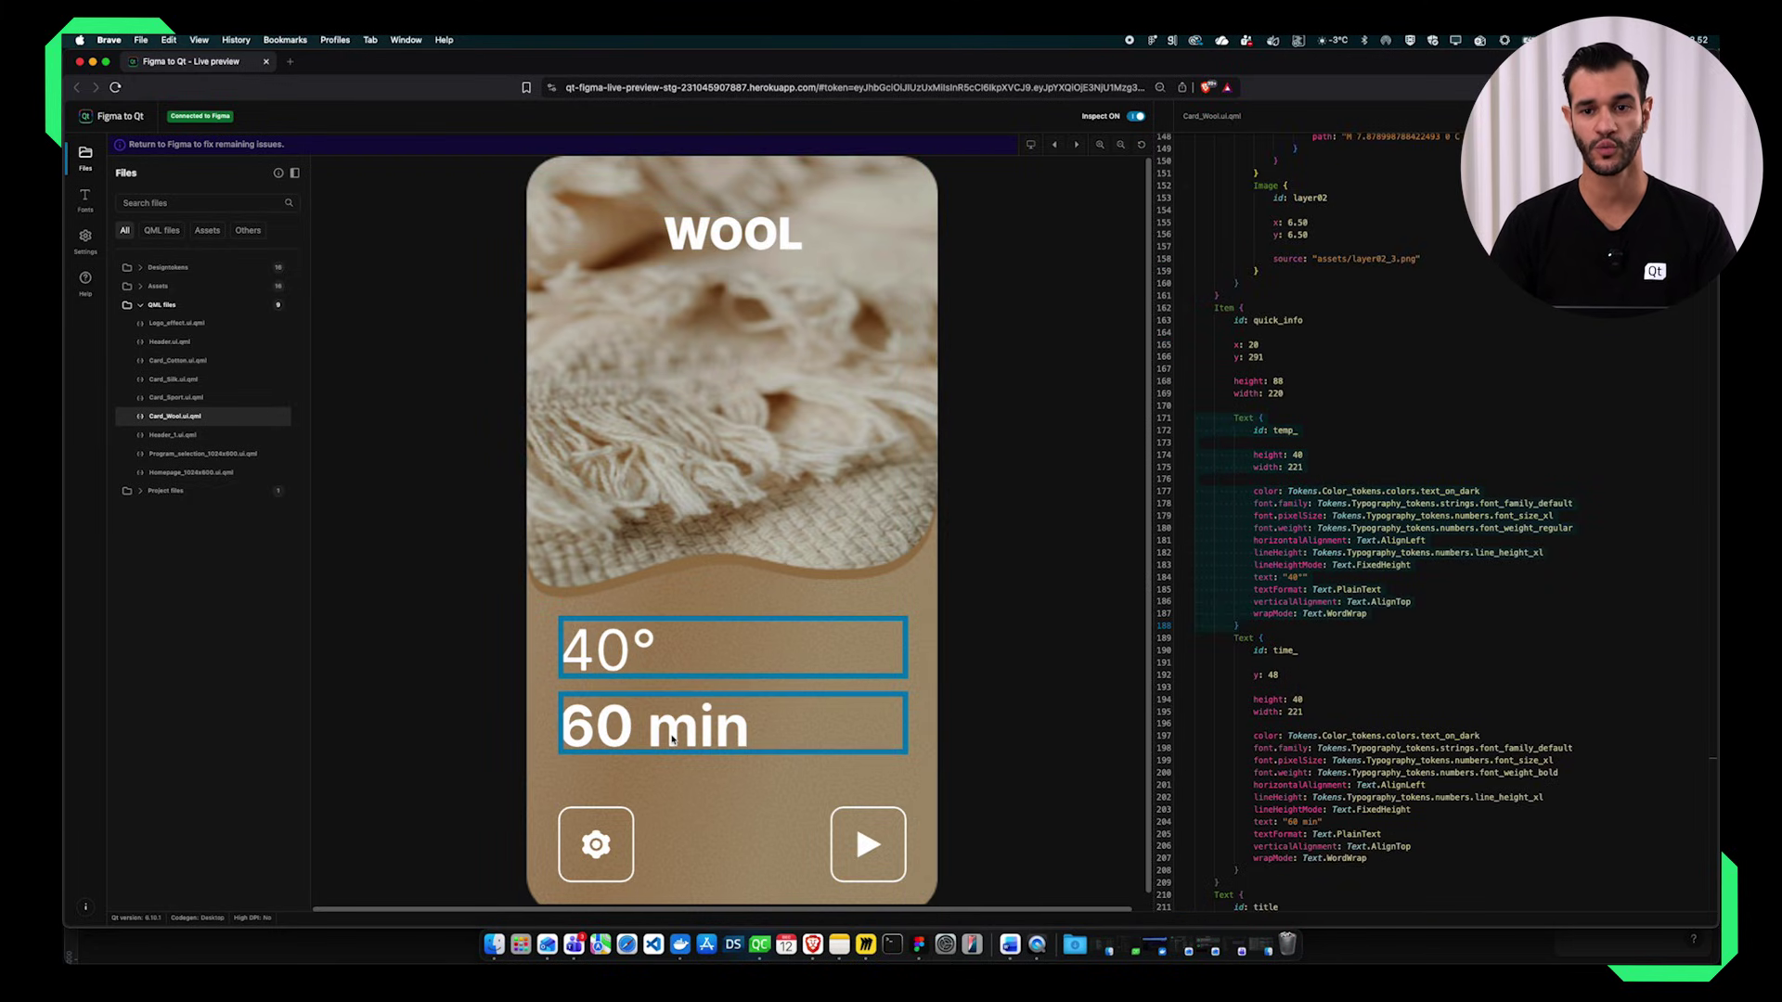
left_click(835, 728)
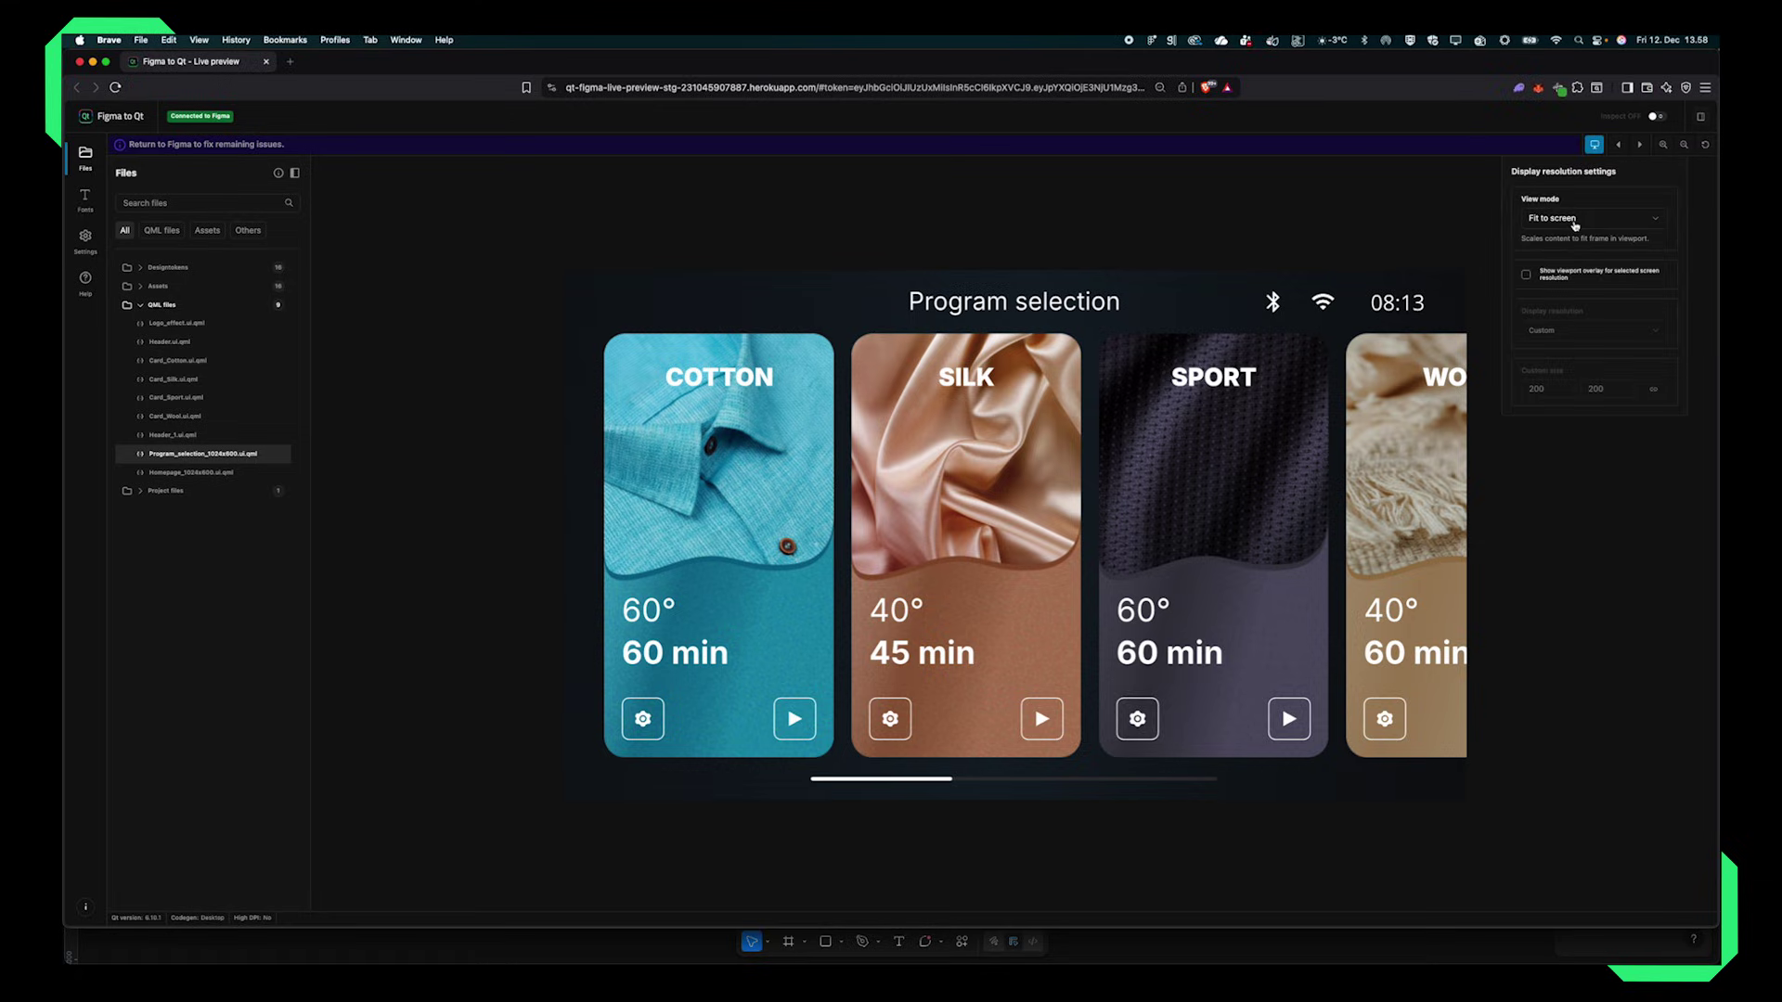
Enable the viewport overlay at a custom 1024 × 600 size and close the settings
left_click(1525, 277)
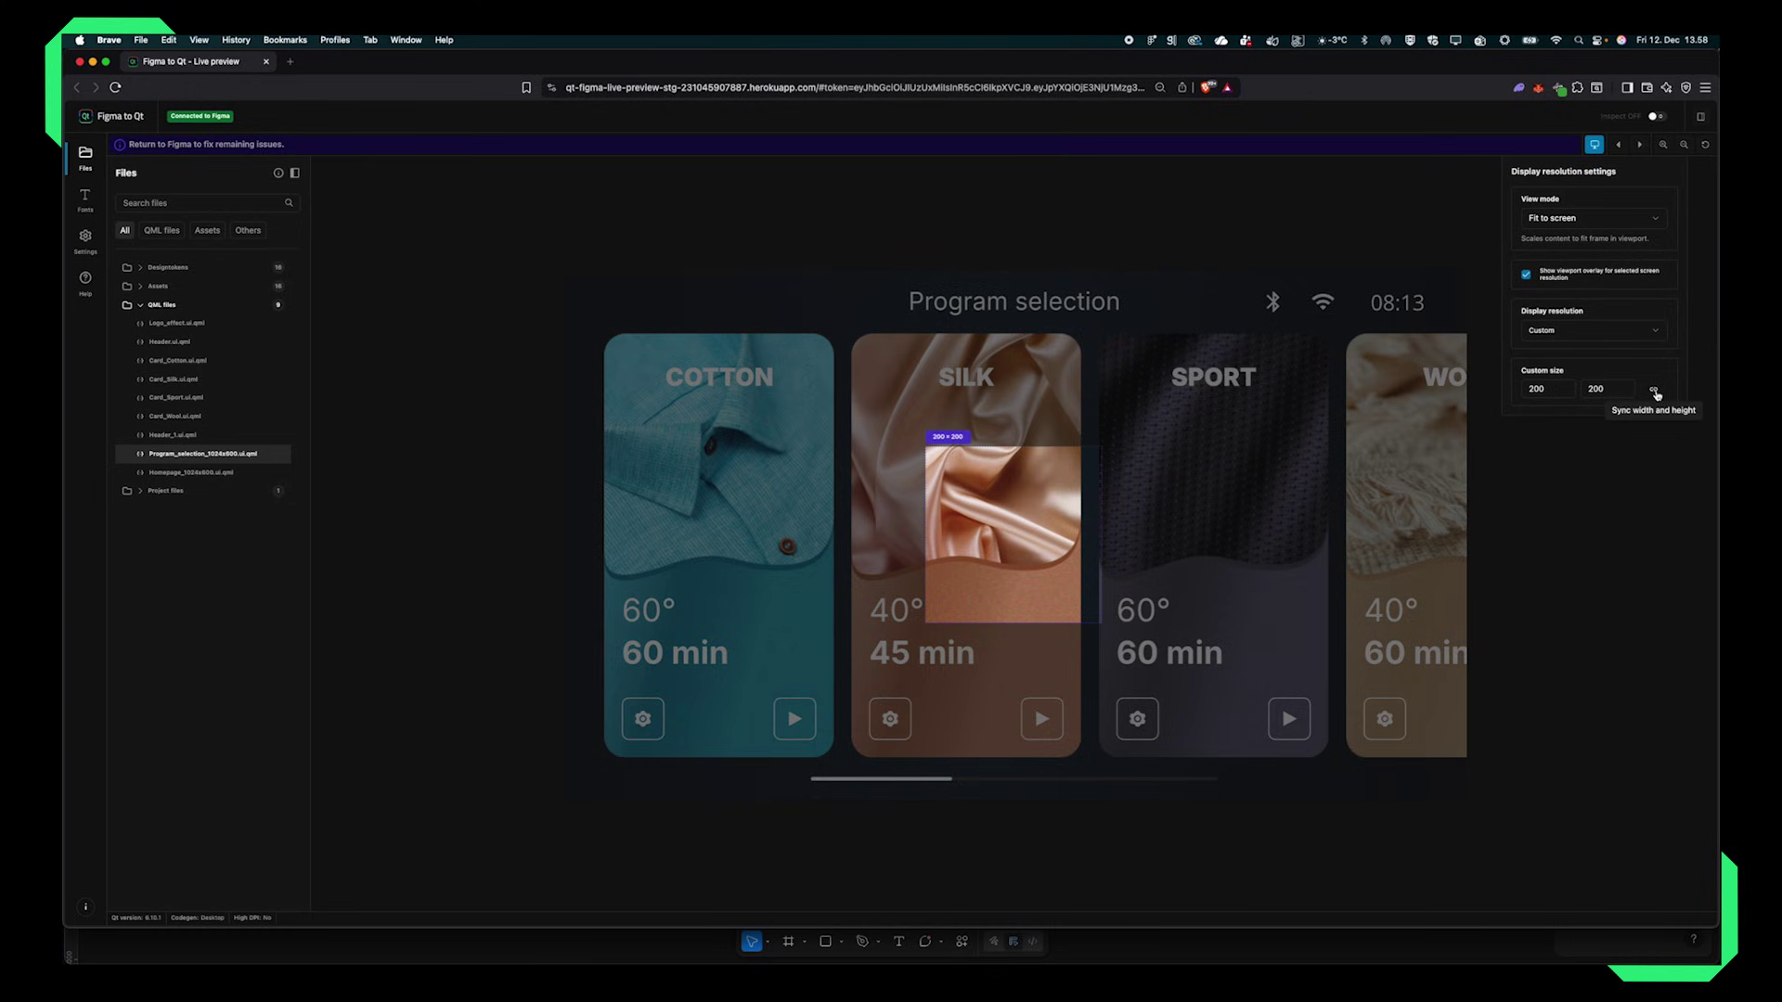
double_click(1540, 390)
type("1024")
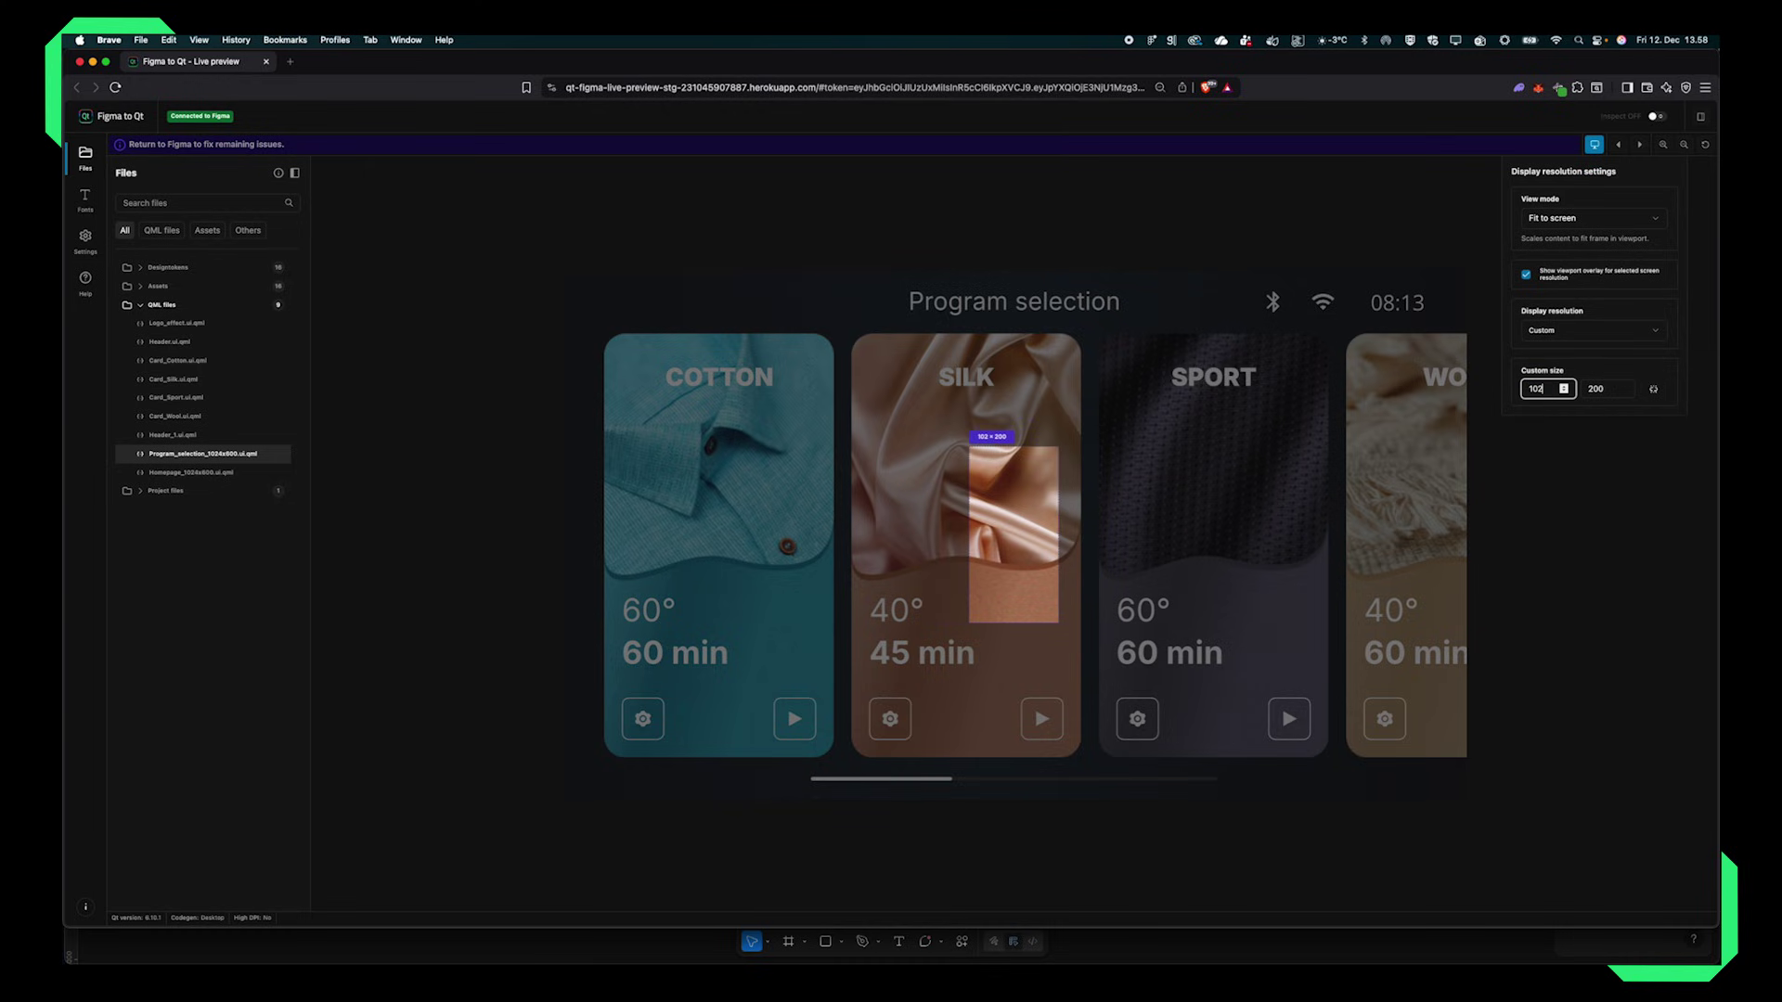
key("Tab")
type("600")
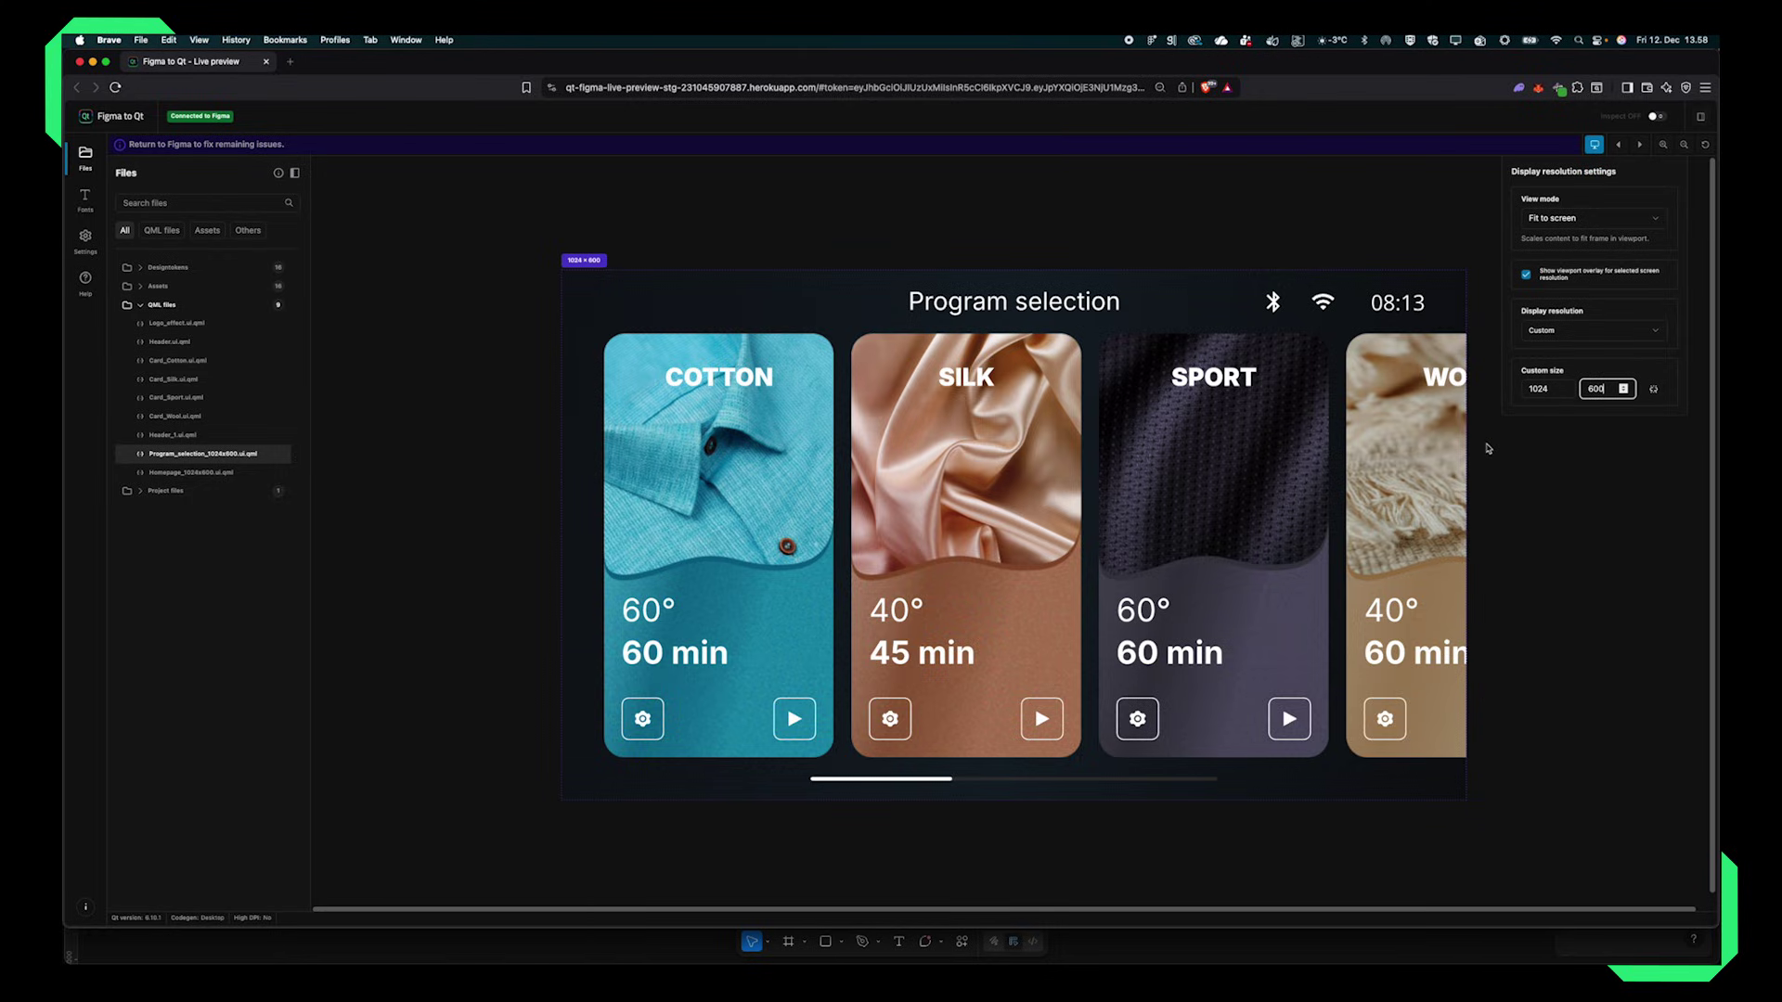
left_click(1488, 450)
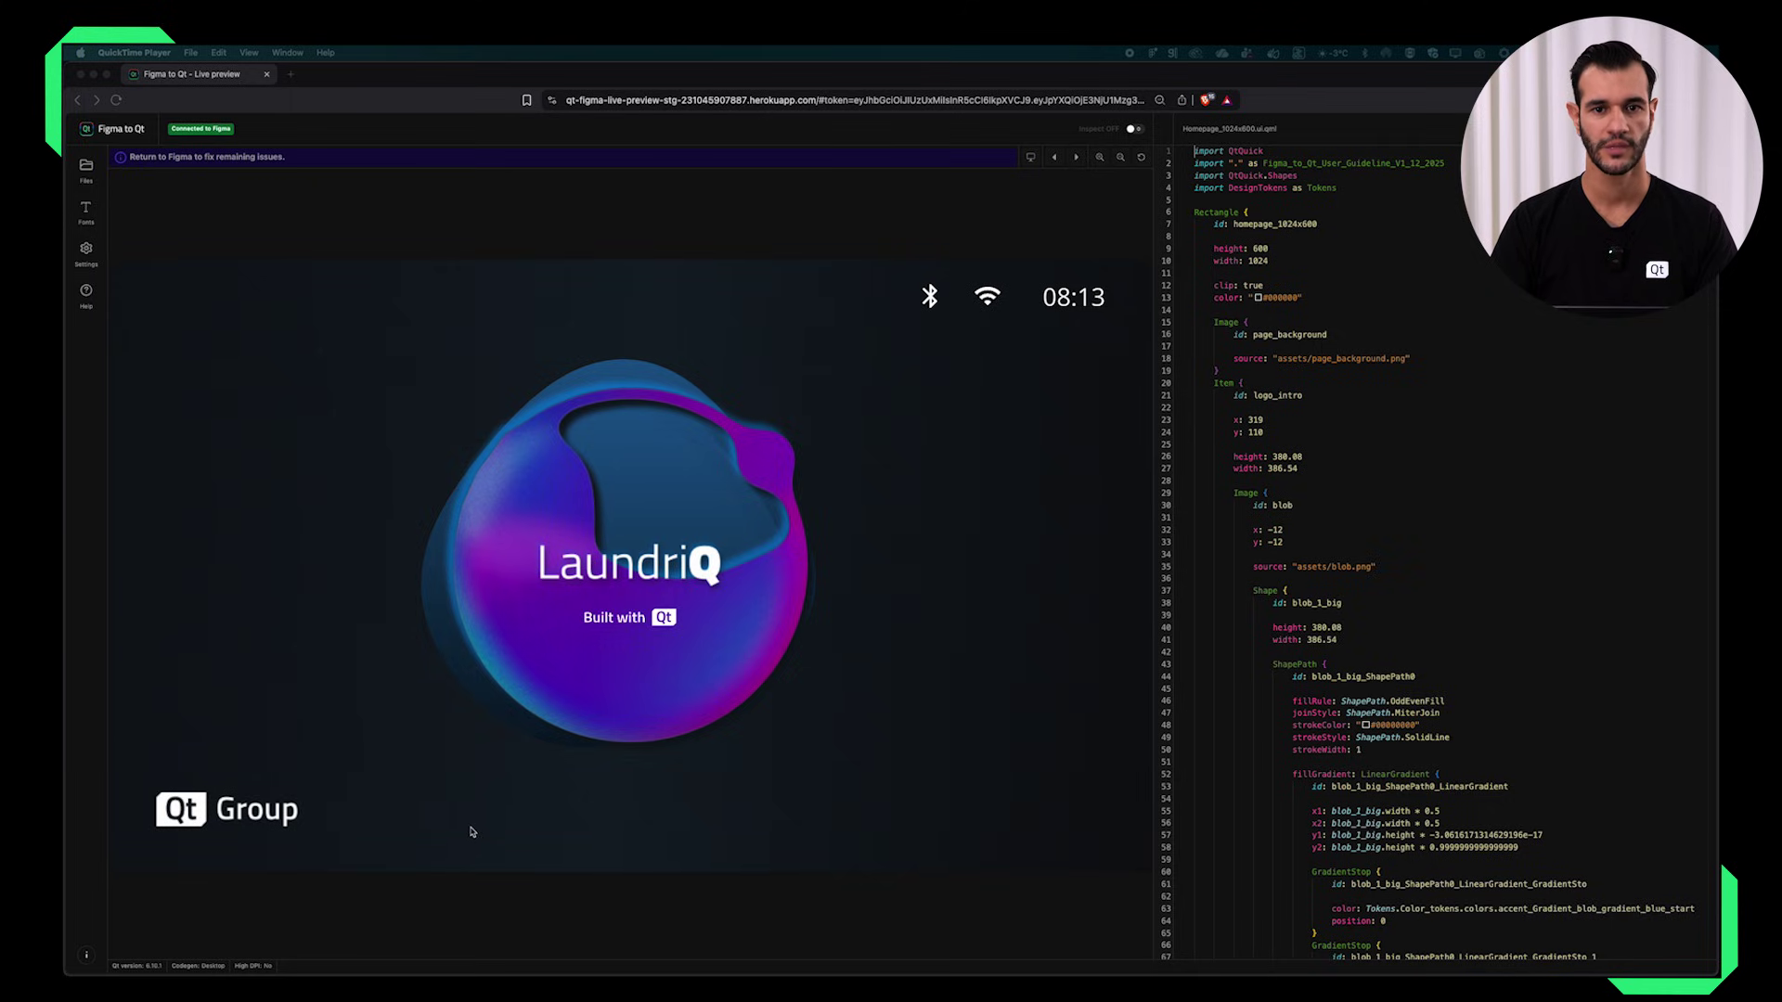
Switch back to the Figma window with Super+Tab
key("super+Tab")
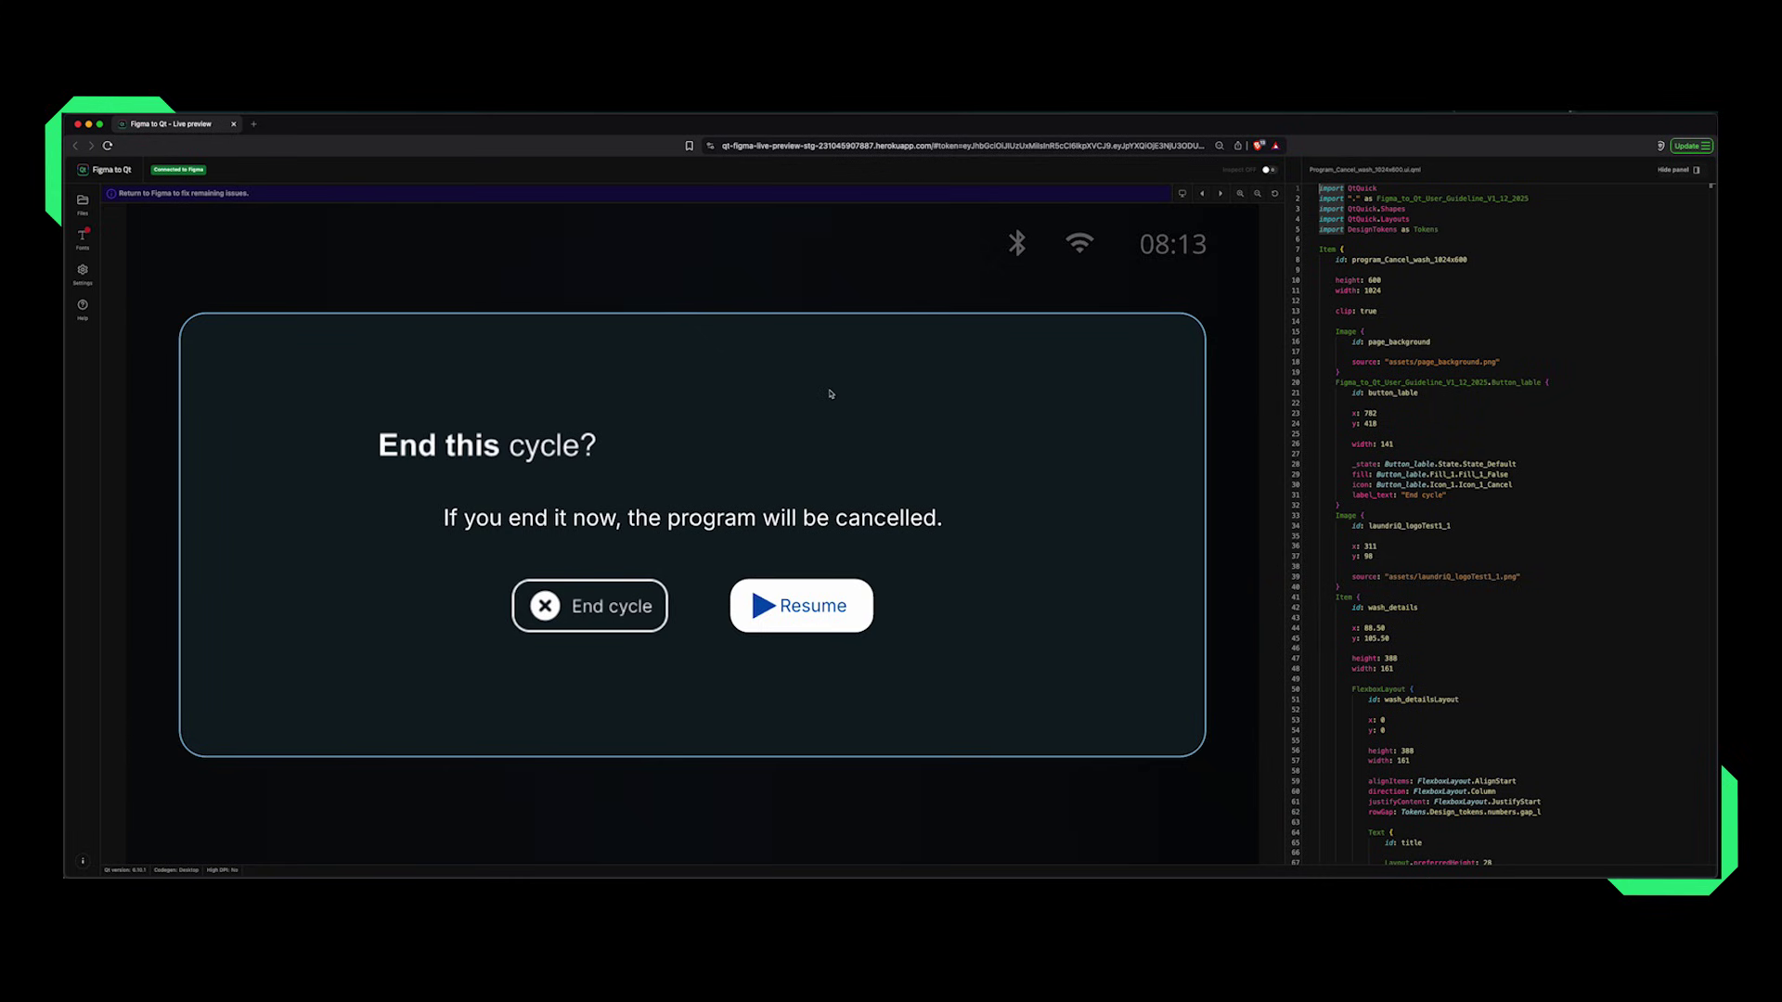
Inspect the 'End this cycle?' title's code in the live preview, then return to Figma
left_click(1267, 170)
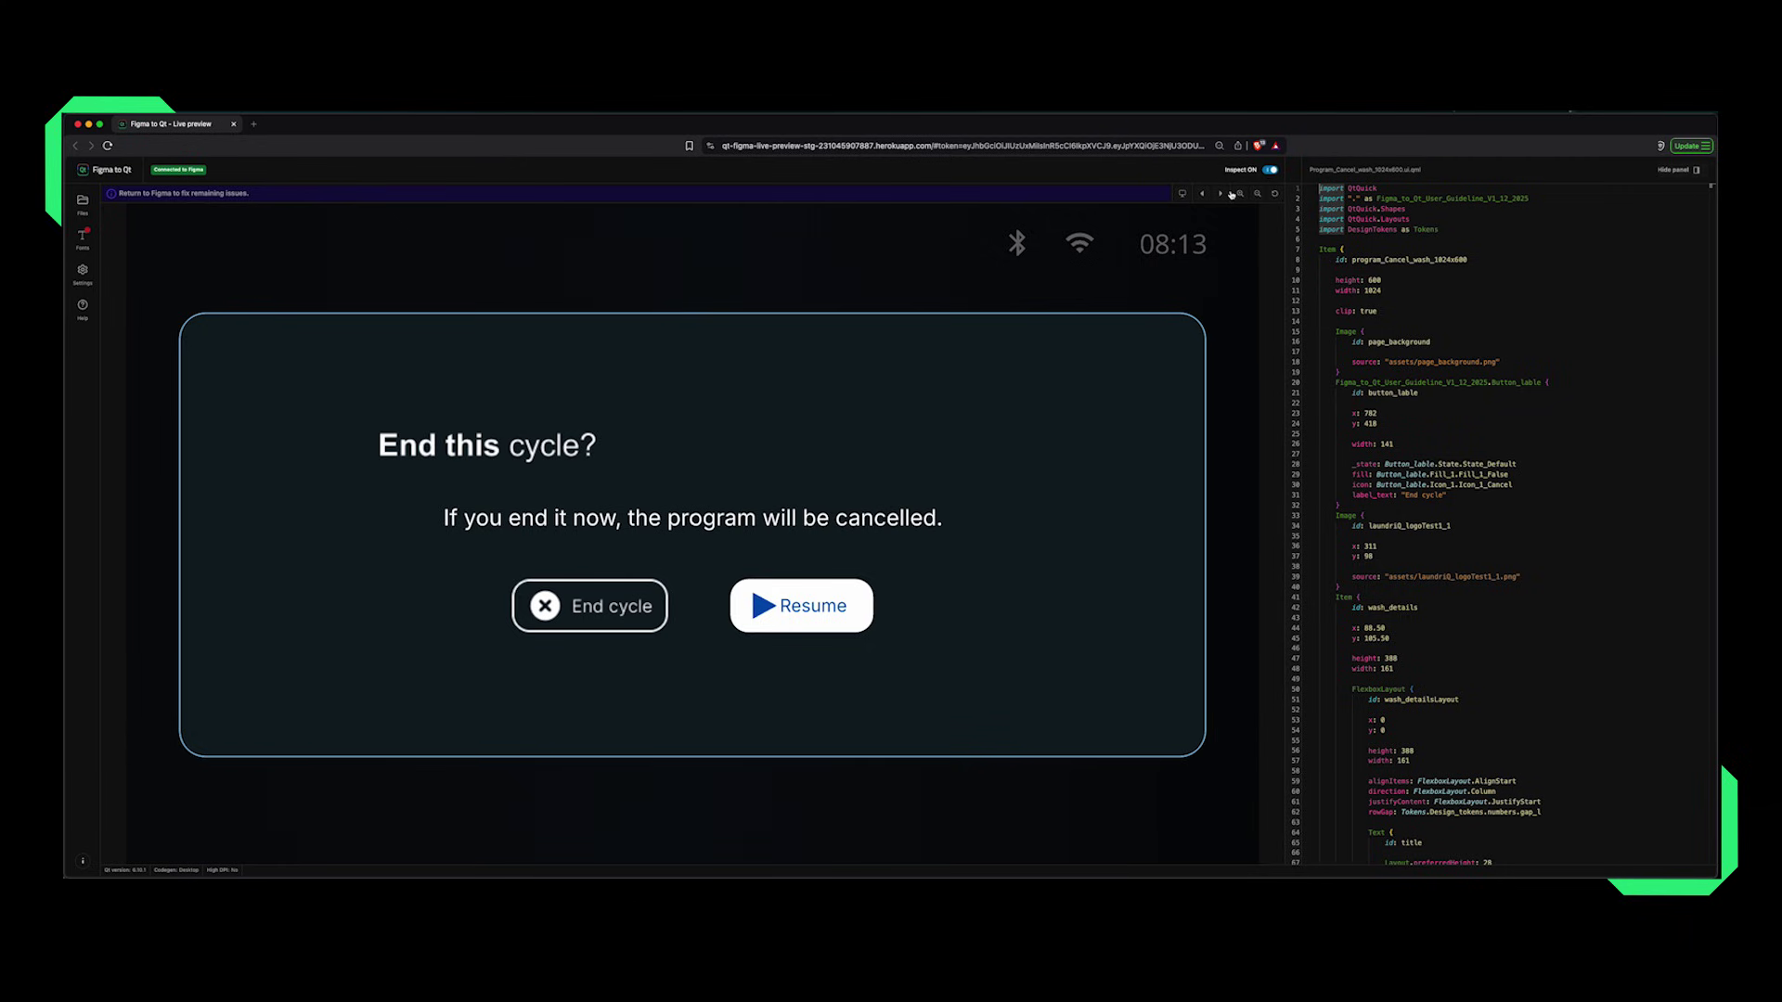
left_click(473, 448)
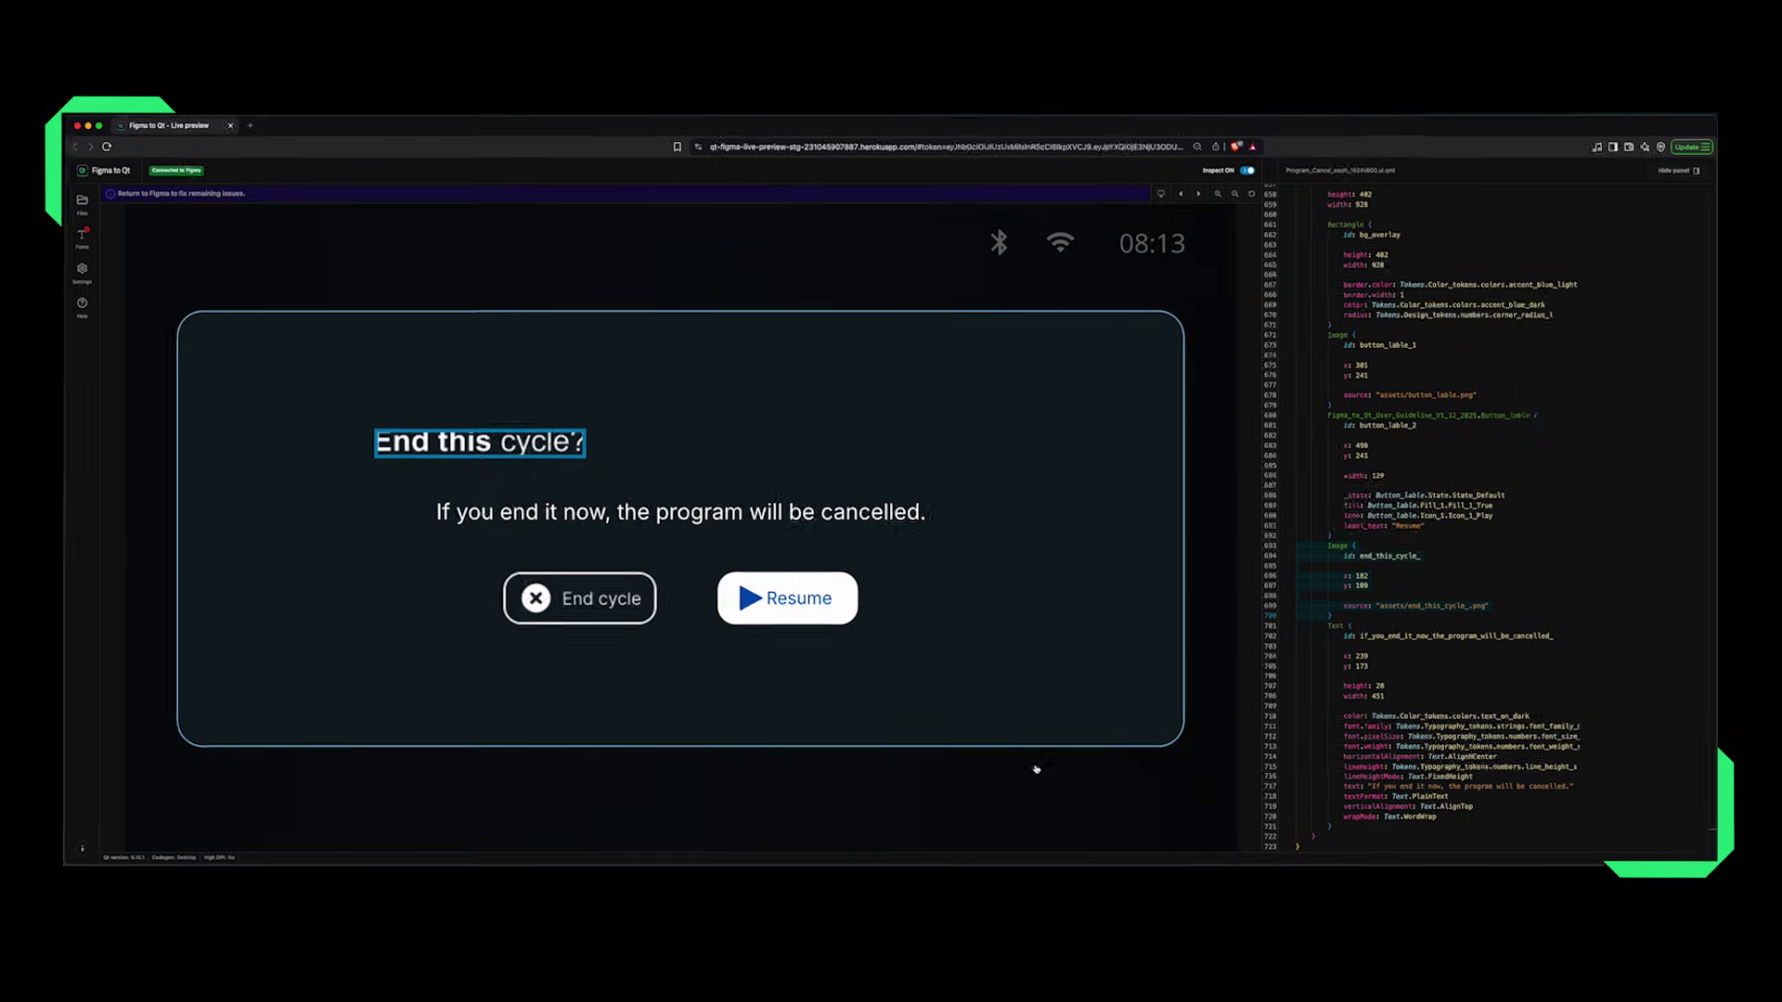
key("super+Tab")
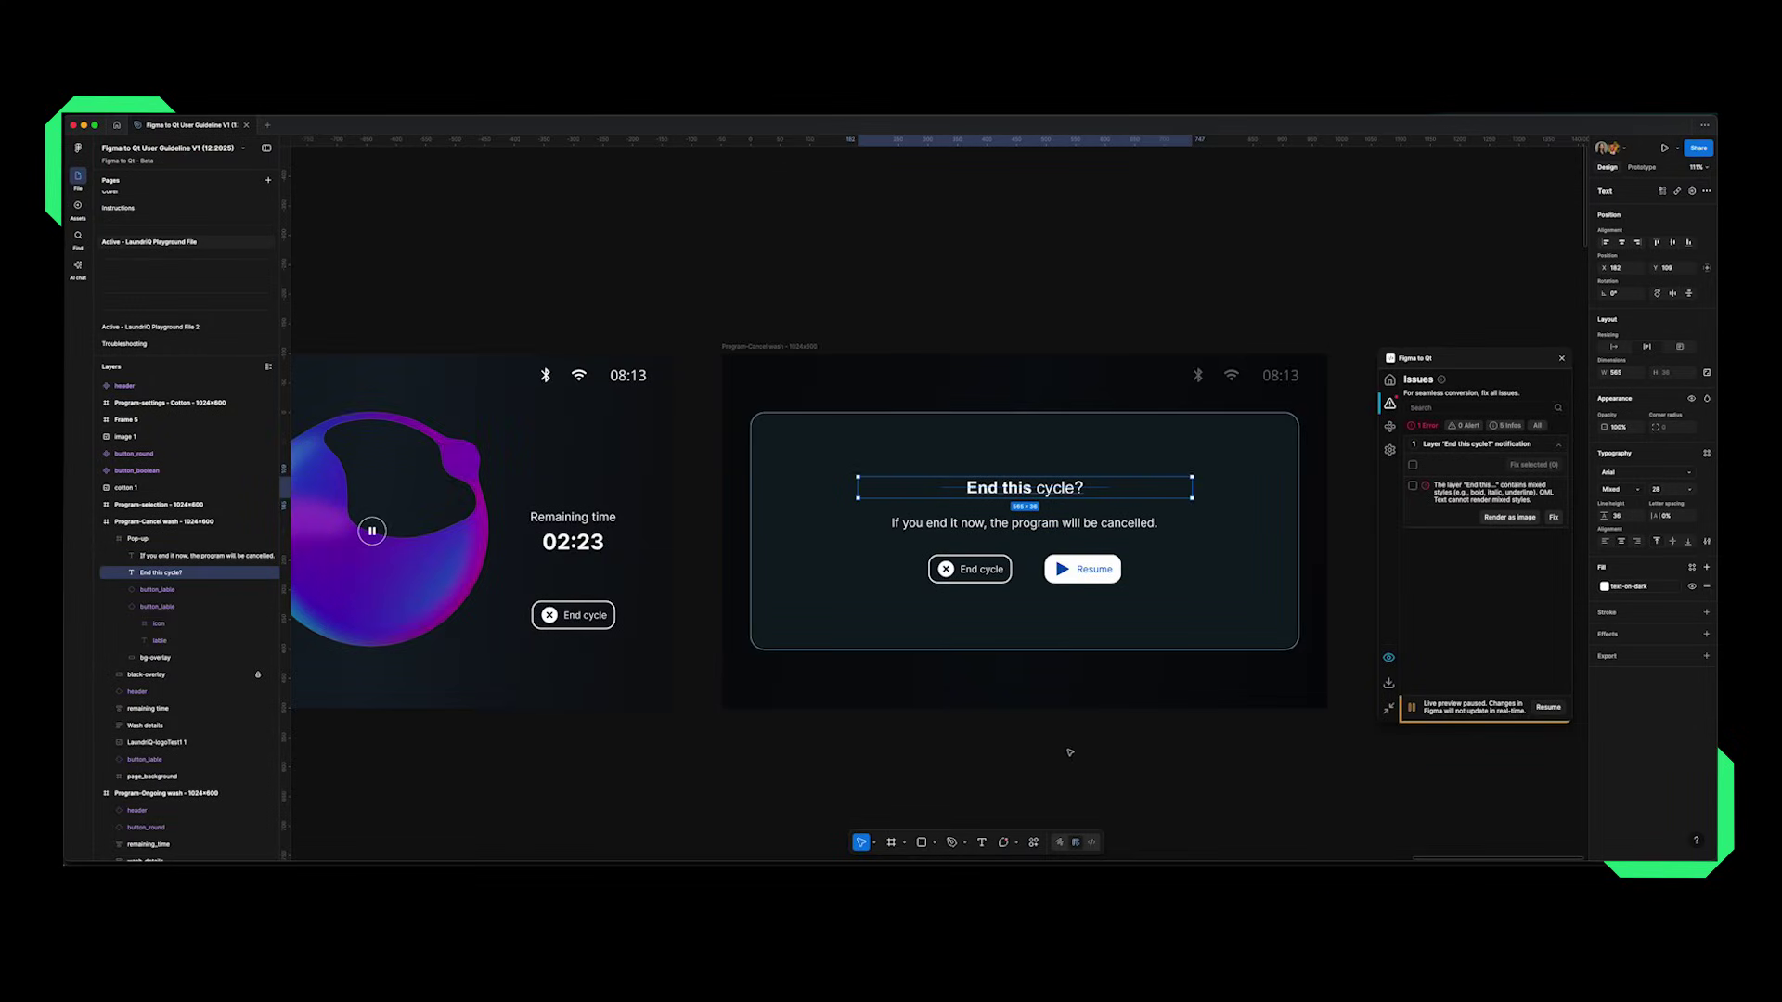
Fix the title's mixed text styles, resume live updates, and check the corrected title in the preview
left_click(1554, 518)
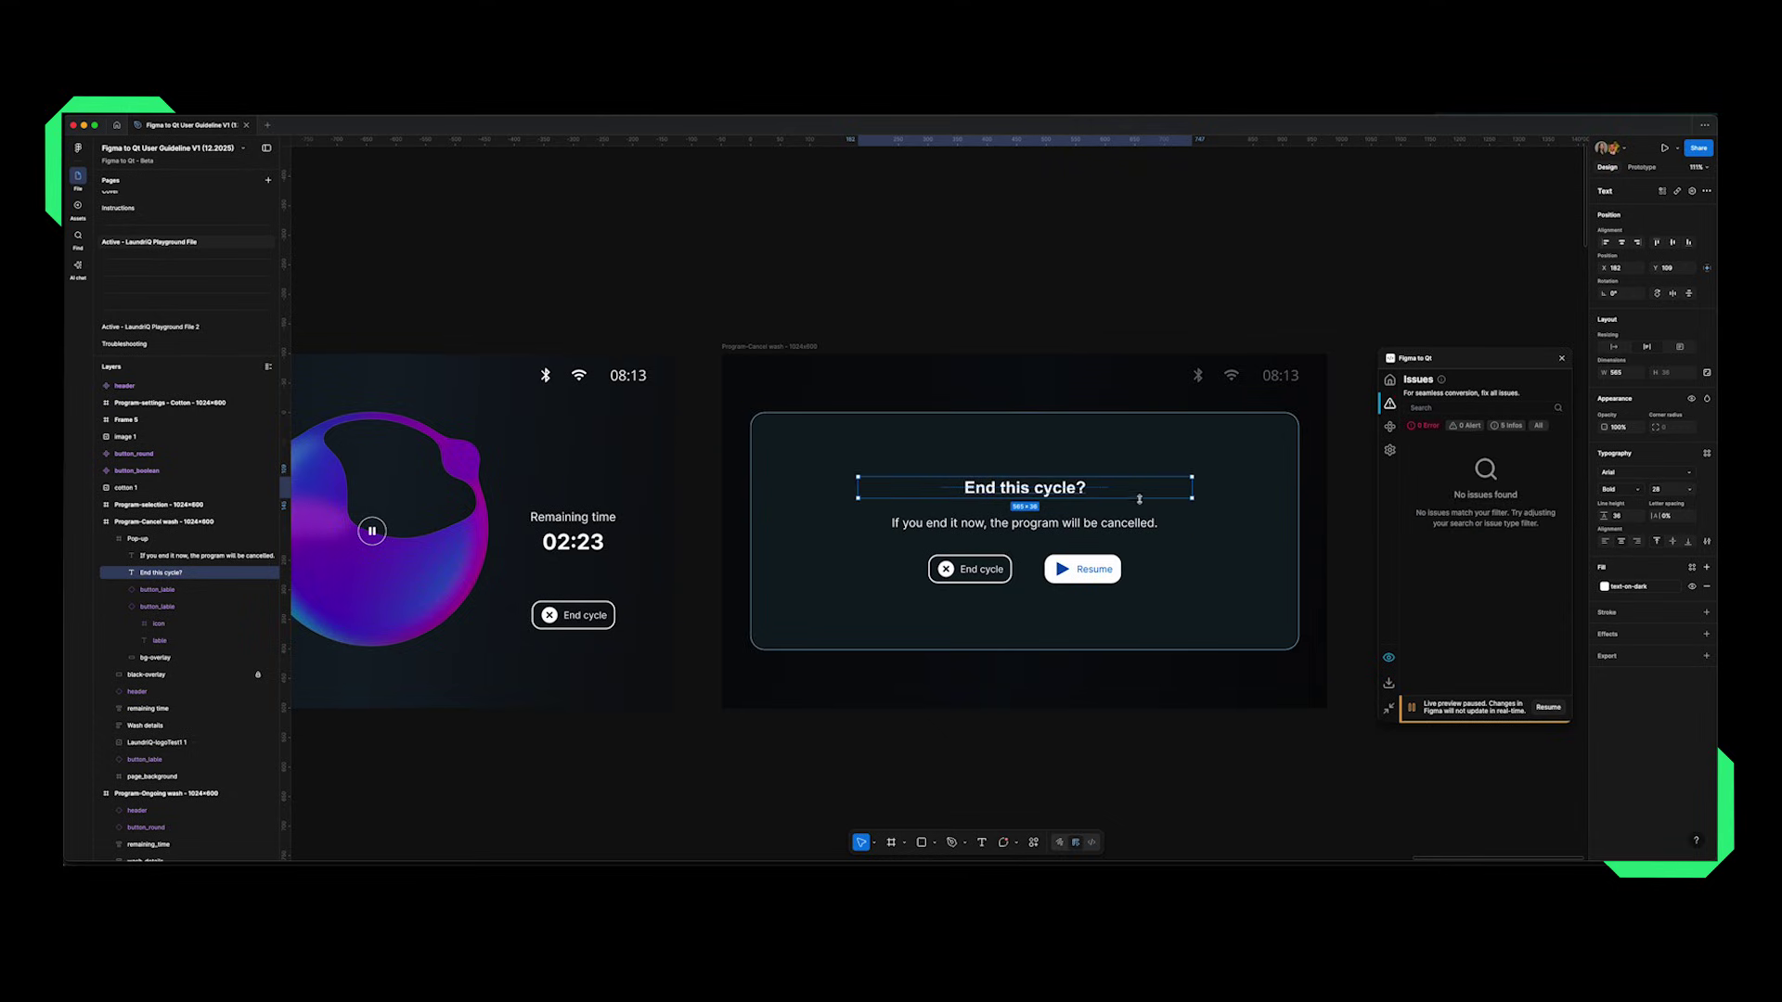
left_click(1542, 707)
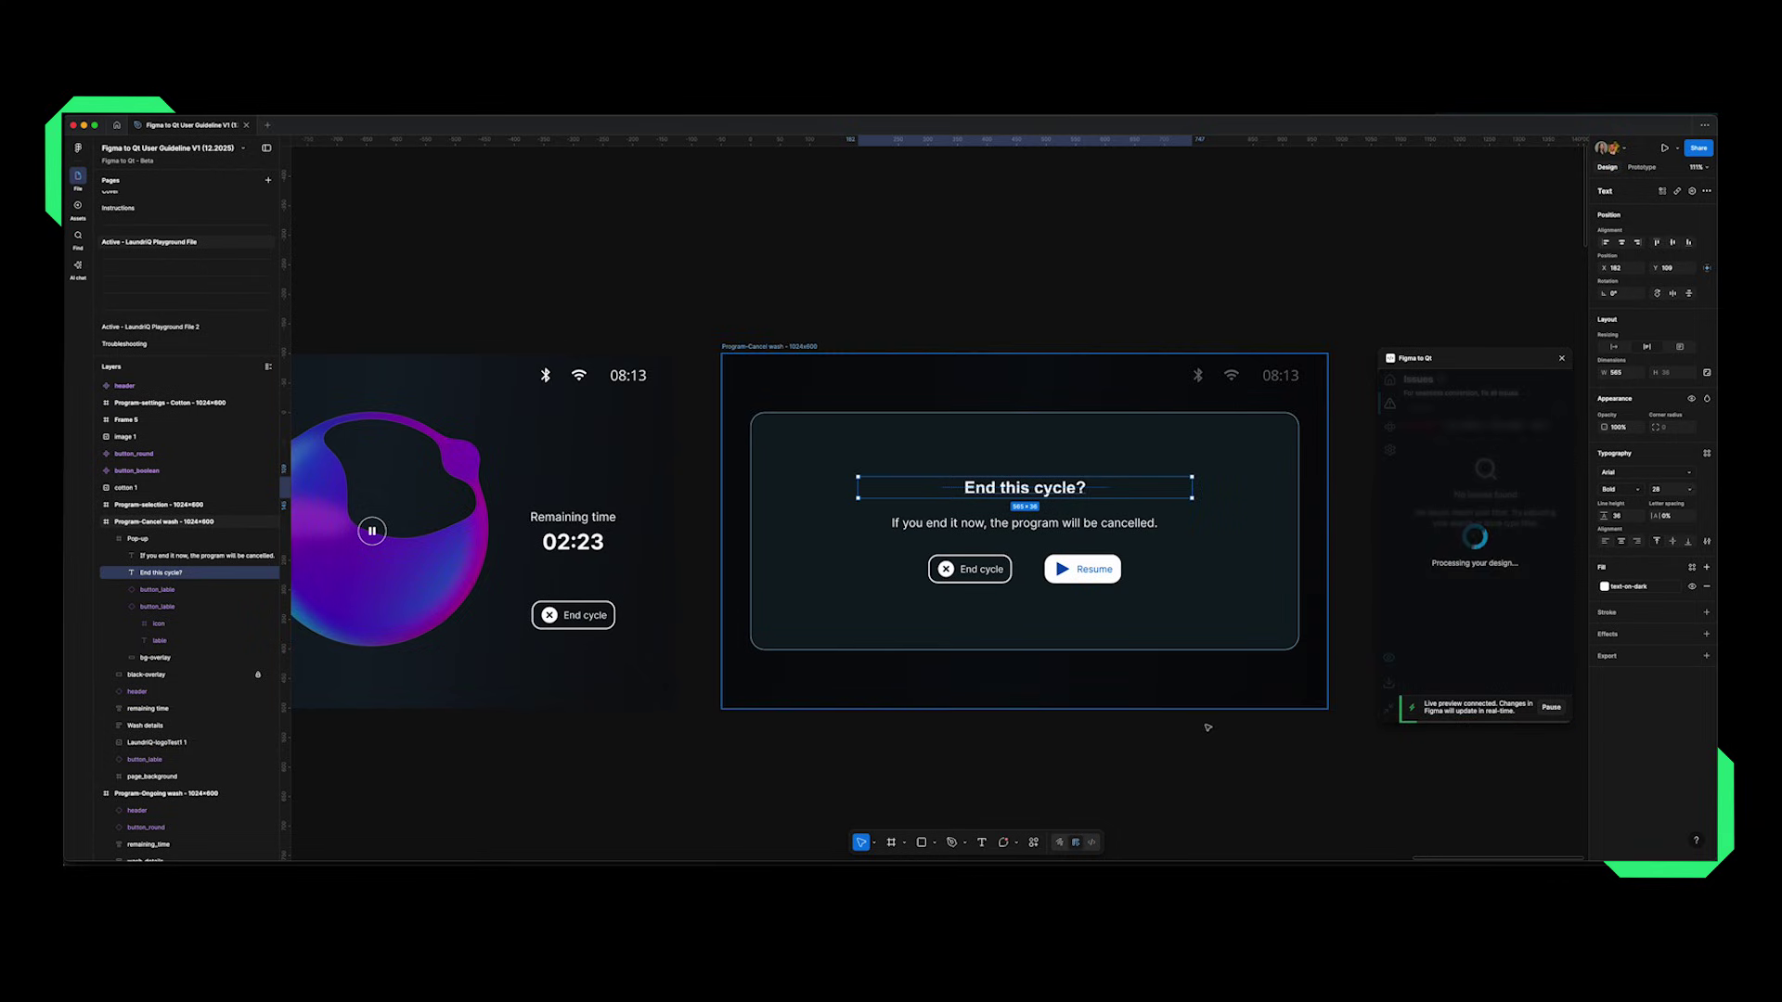
left_click(782, 346)
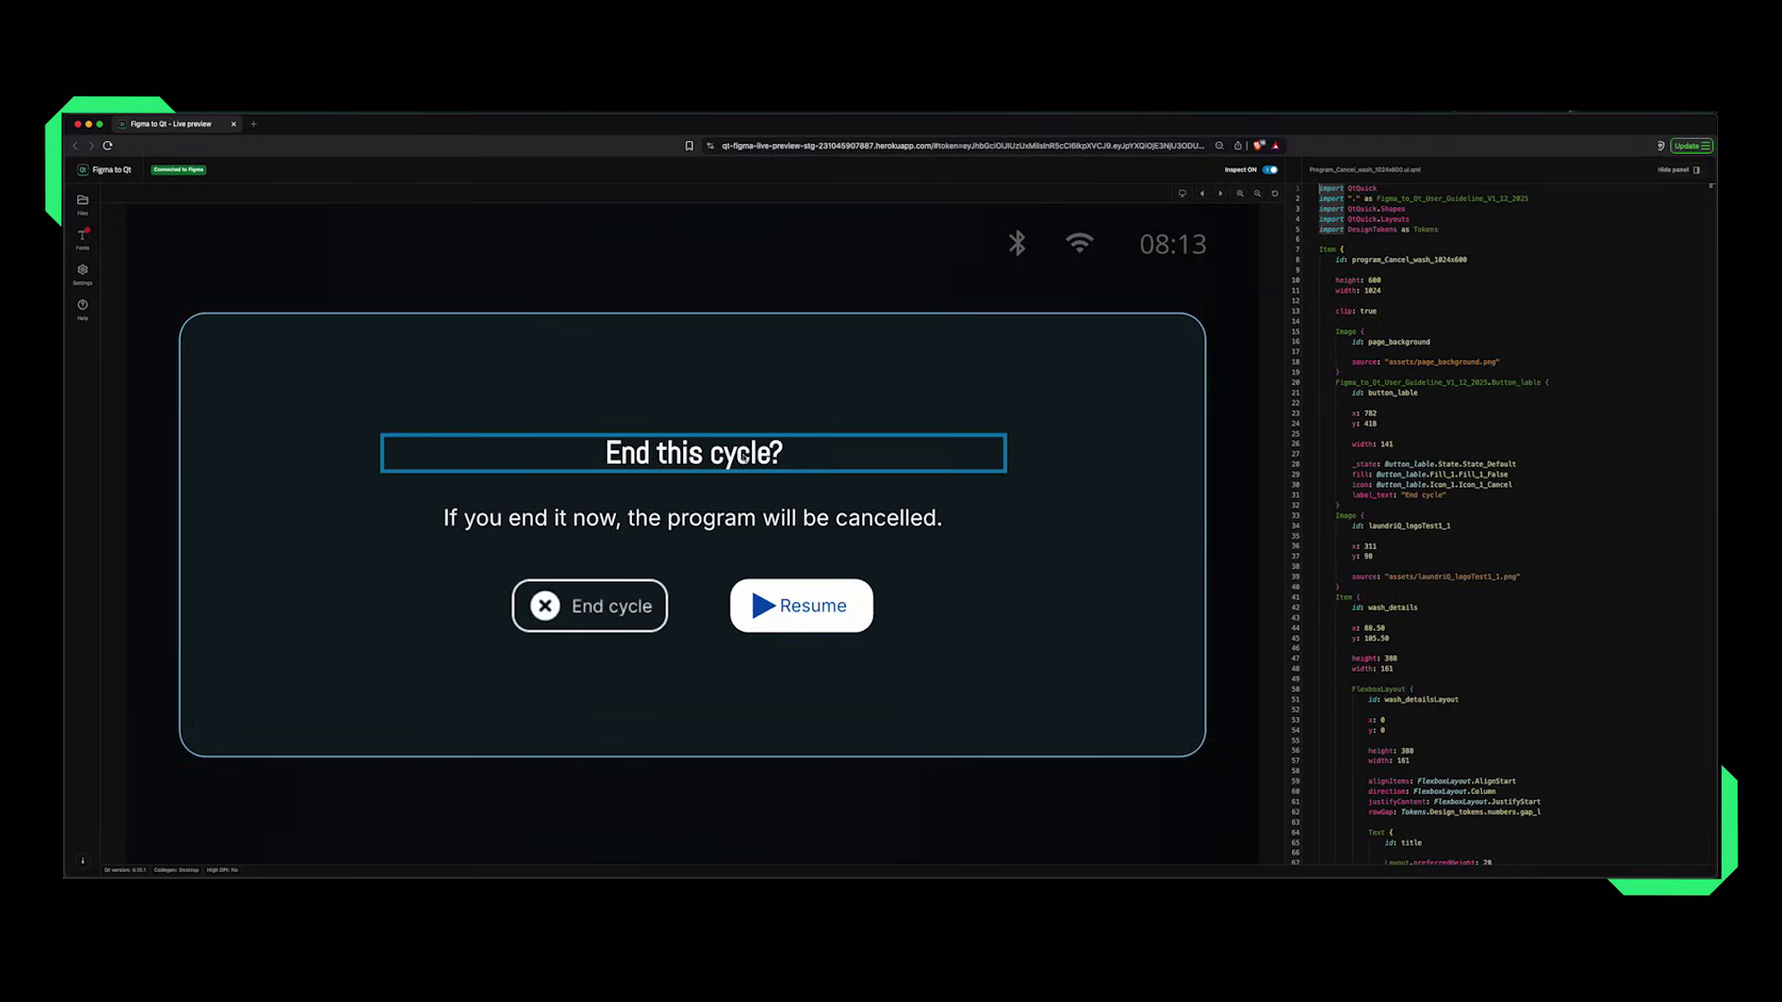
left_click(742, 445)
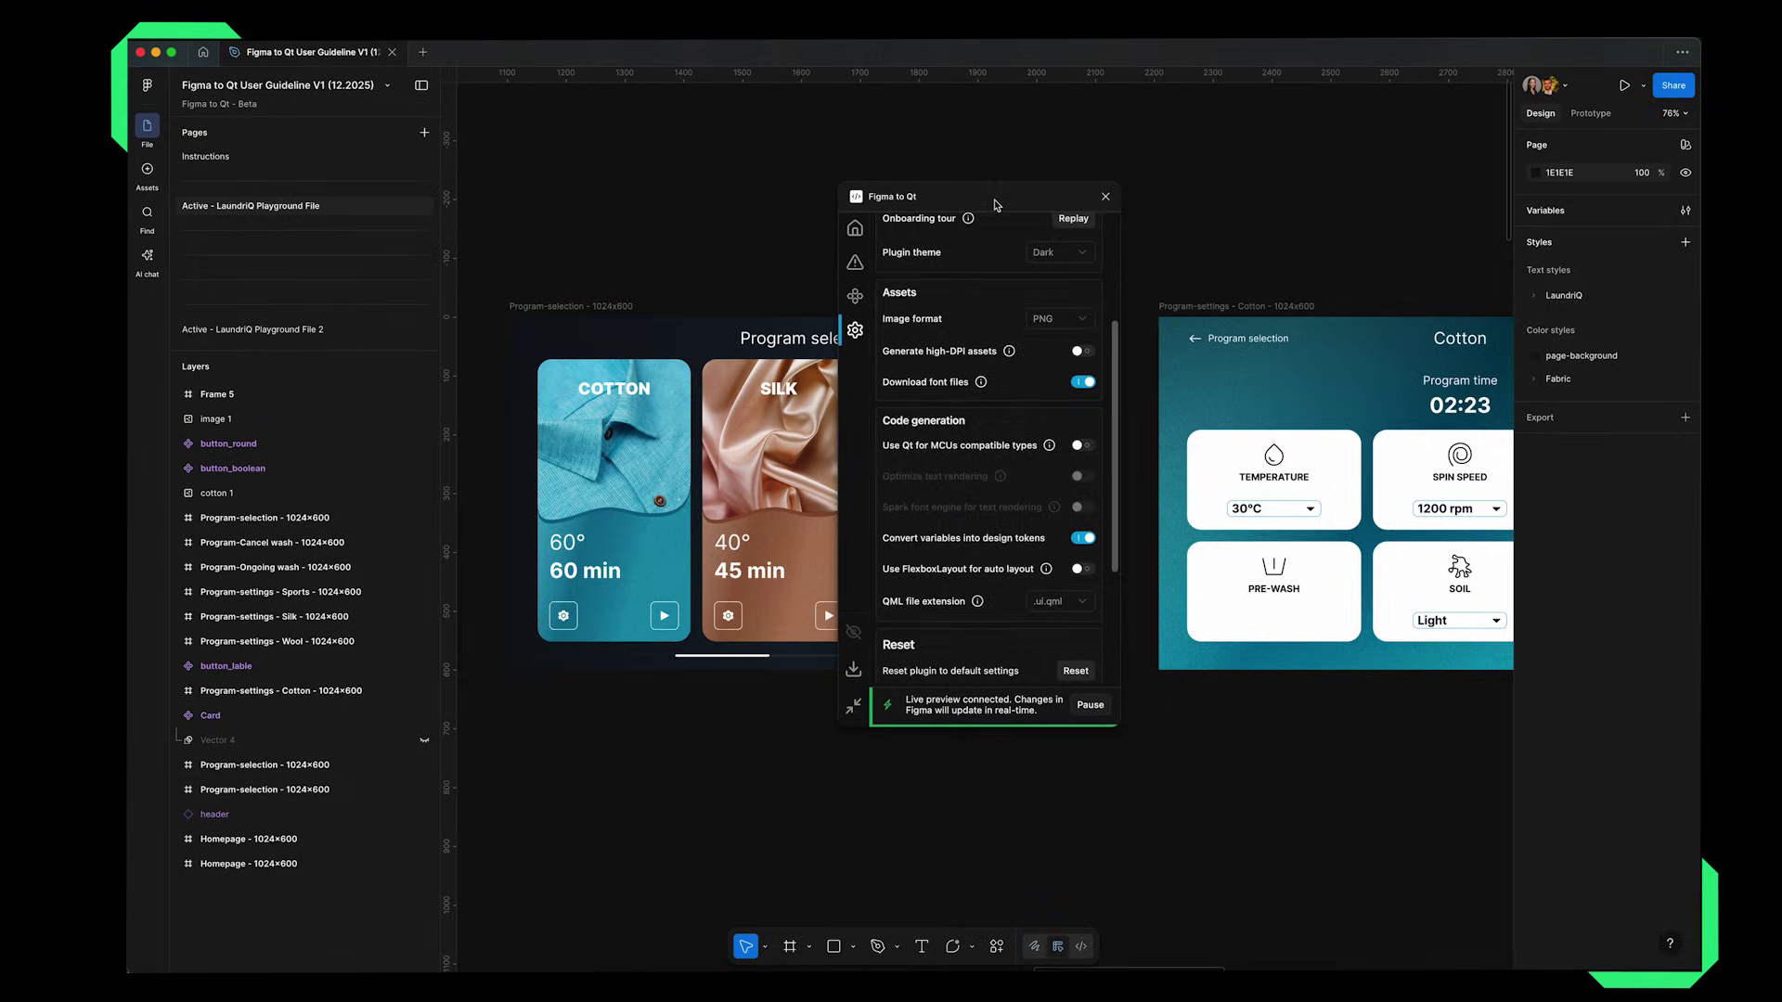
Keep PNG as the export image format and set Skip layer on the Cotton settings frame
left_click_drag(996, 204, 1025, 198)
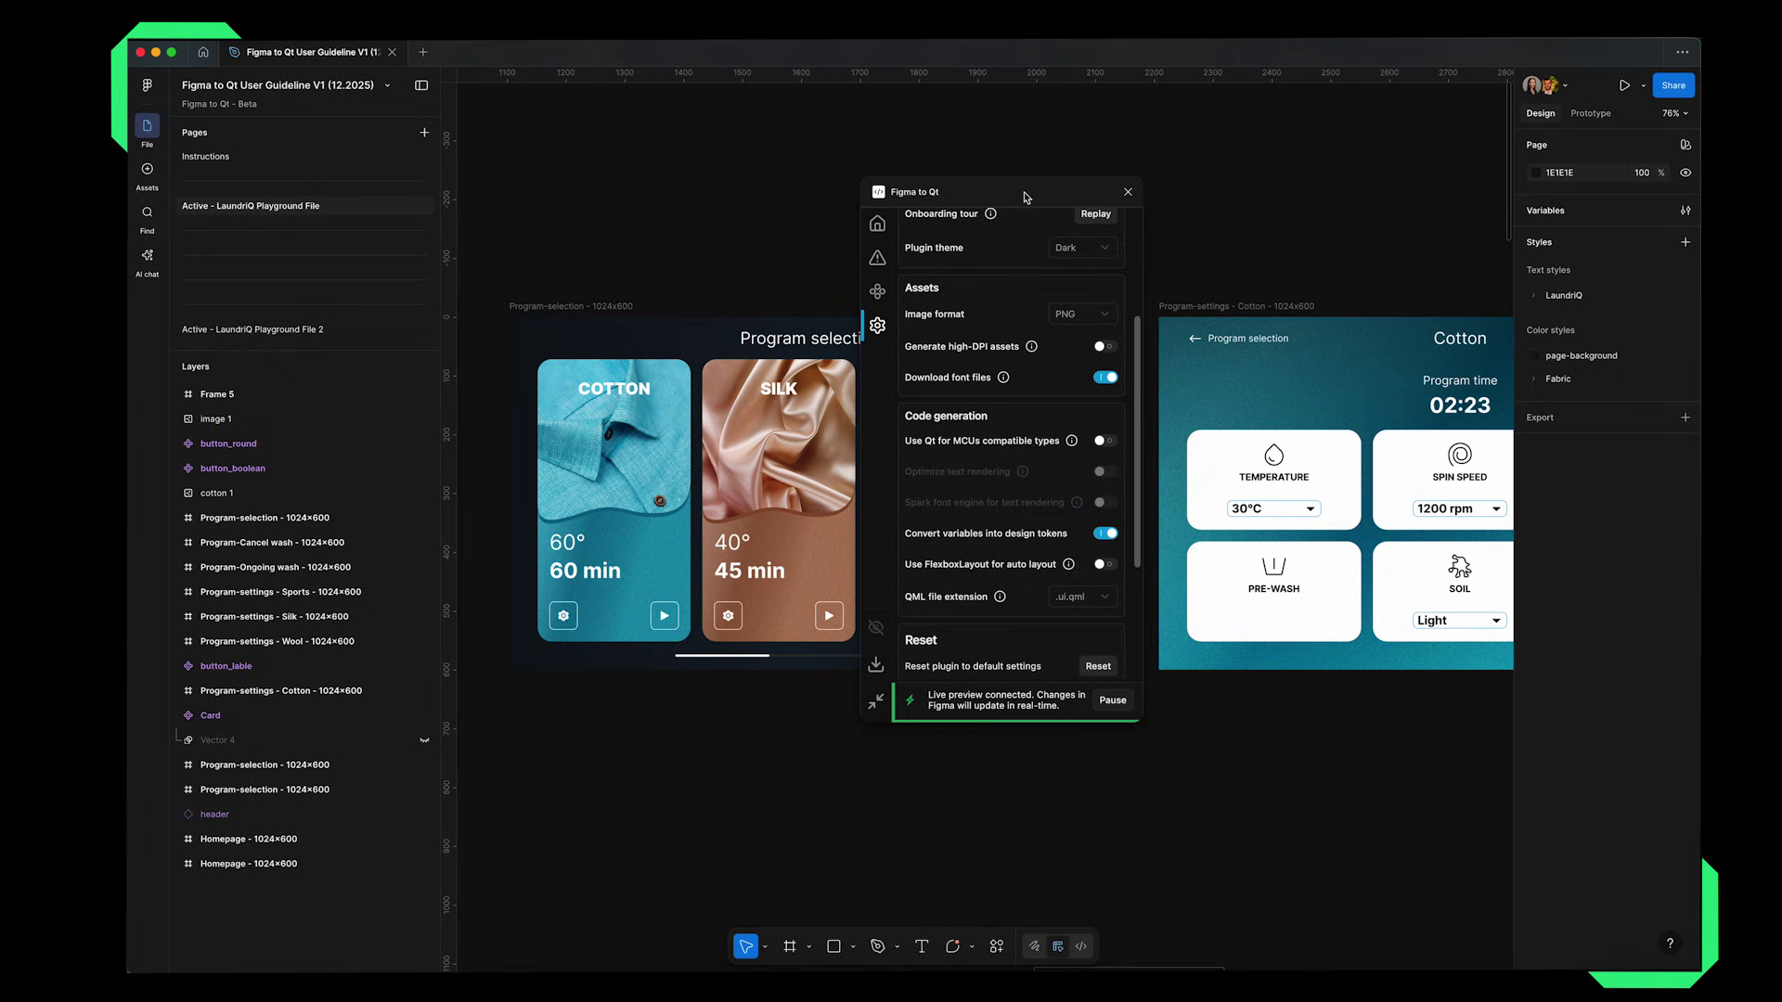
left_click(1080, 319)
left_click(1067, 343)
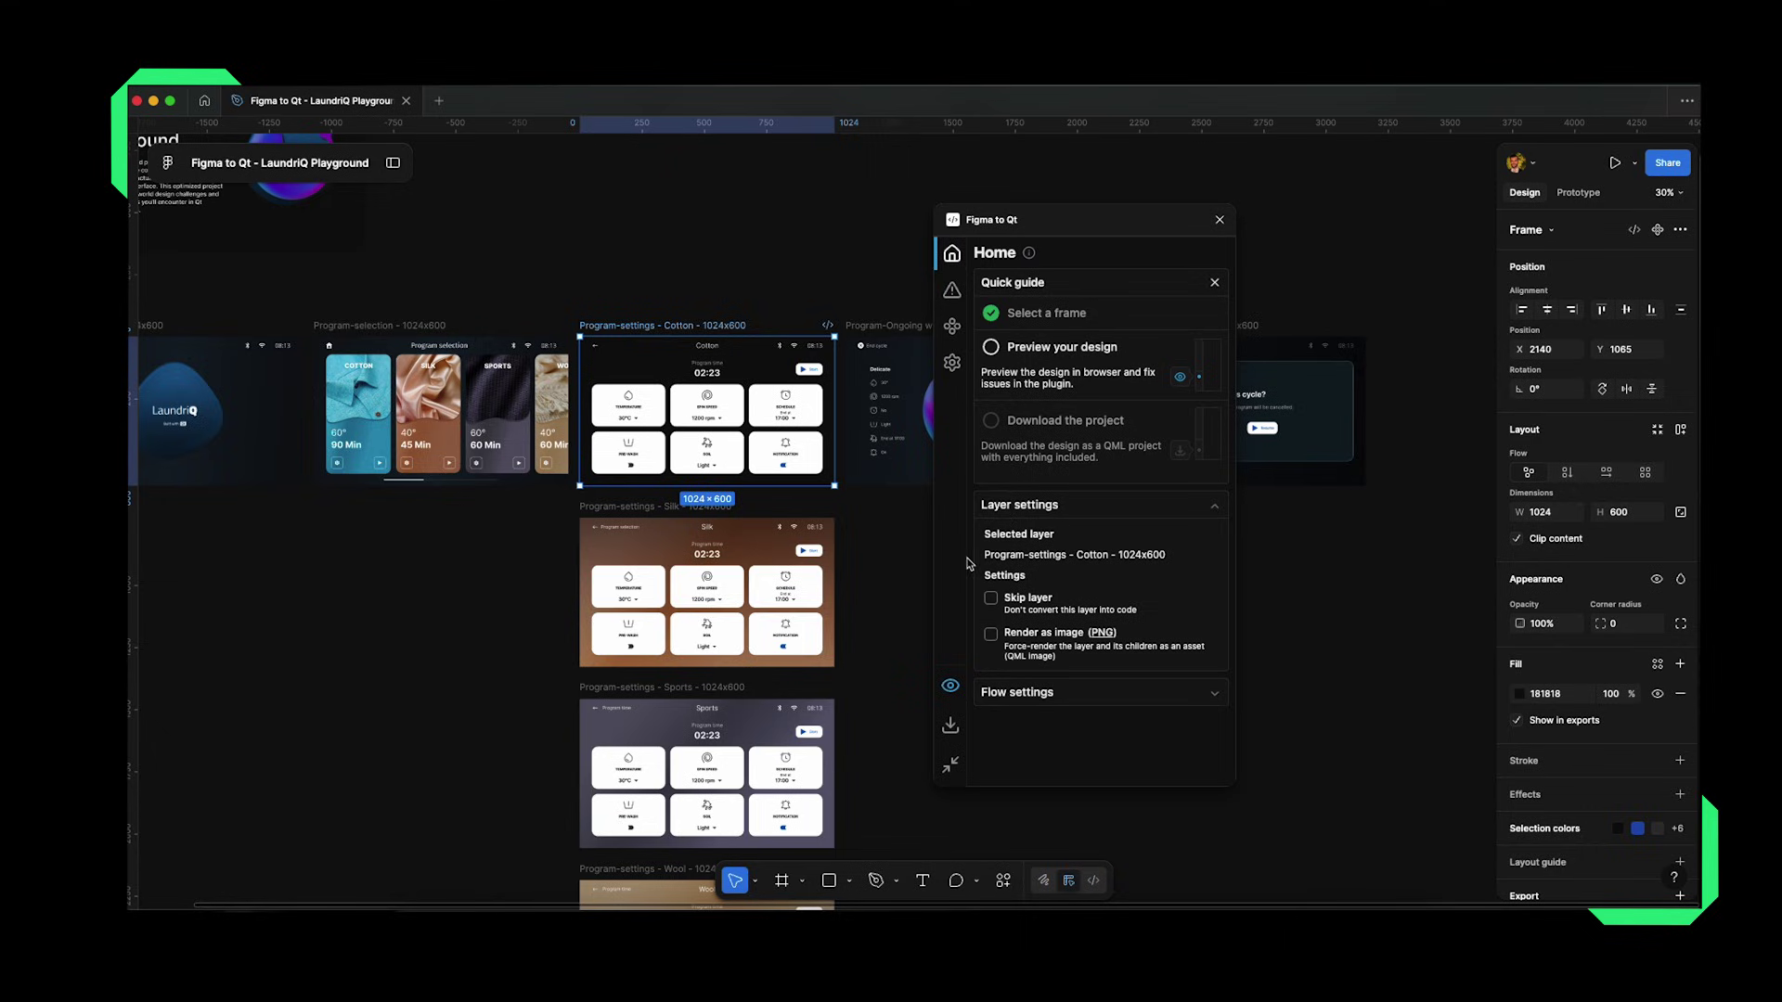
left_click(991, 598)
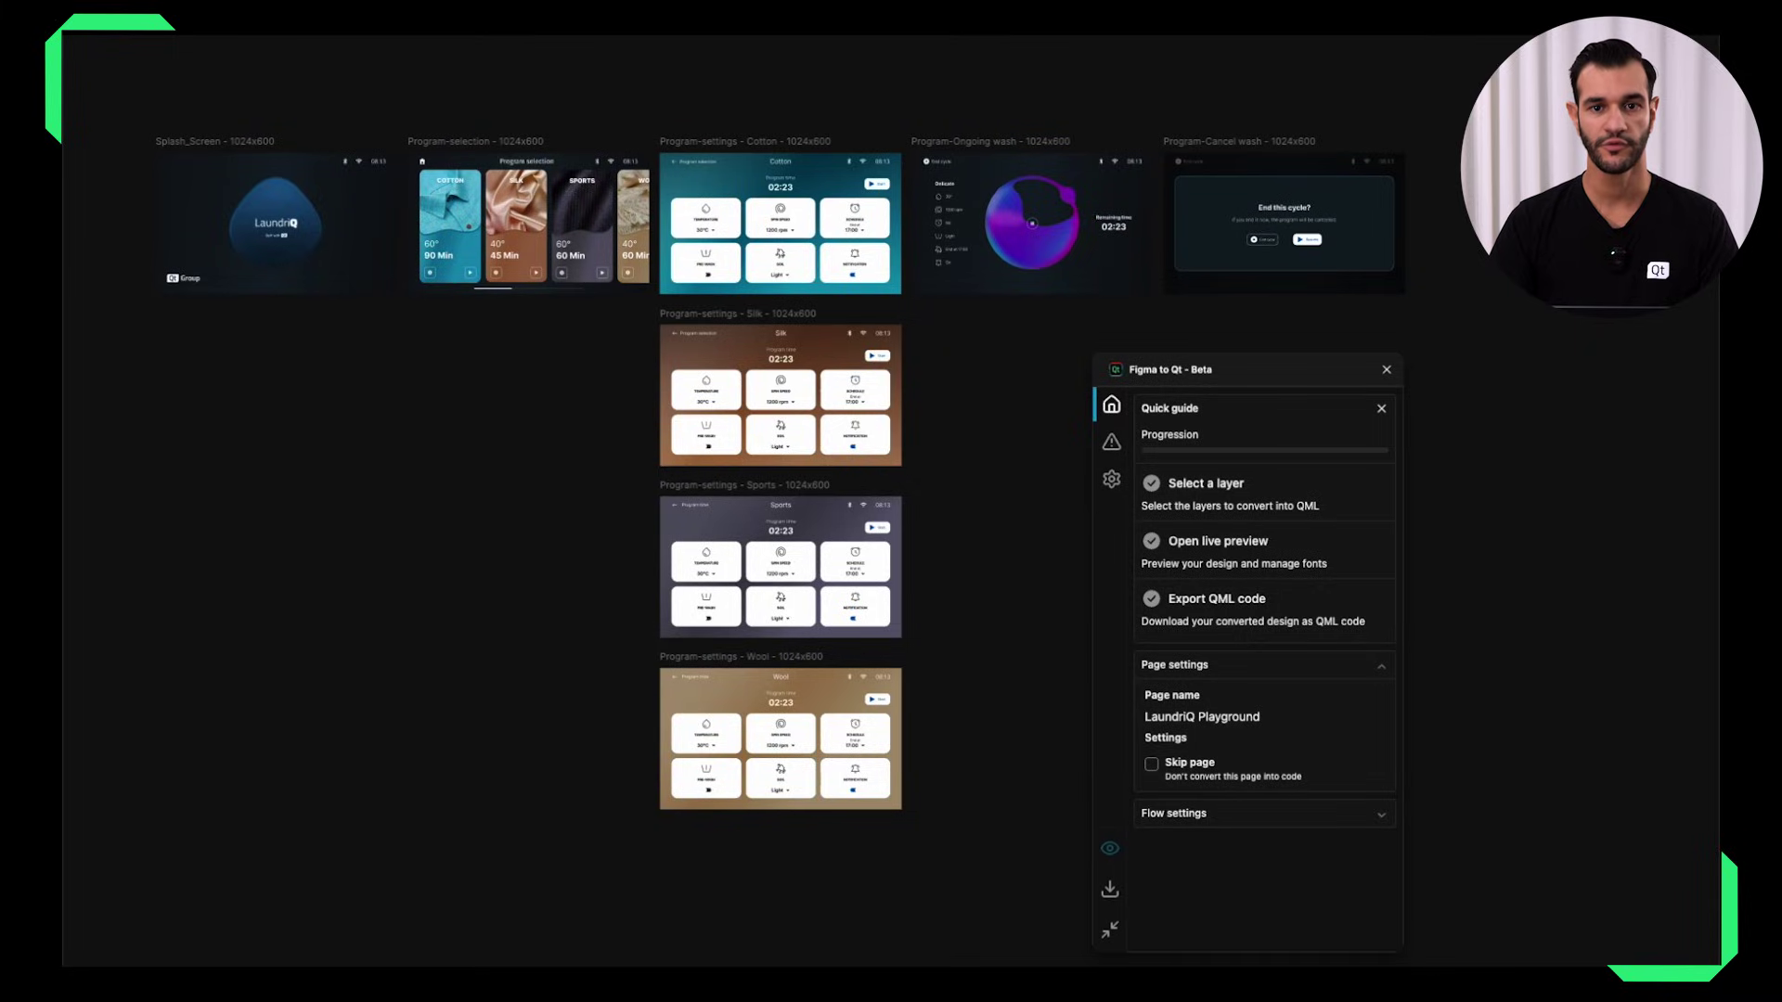
Save the QML project export to QtCreatorProjects and launch Qt Creator via Spotlight
left_click(1109, 890)
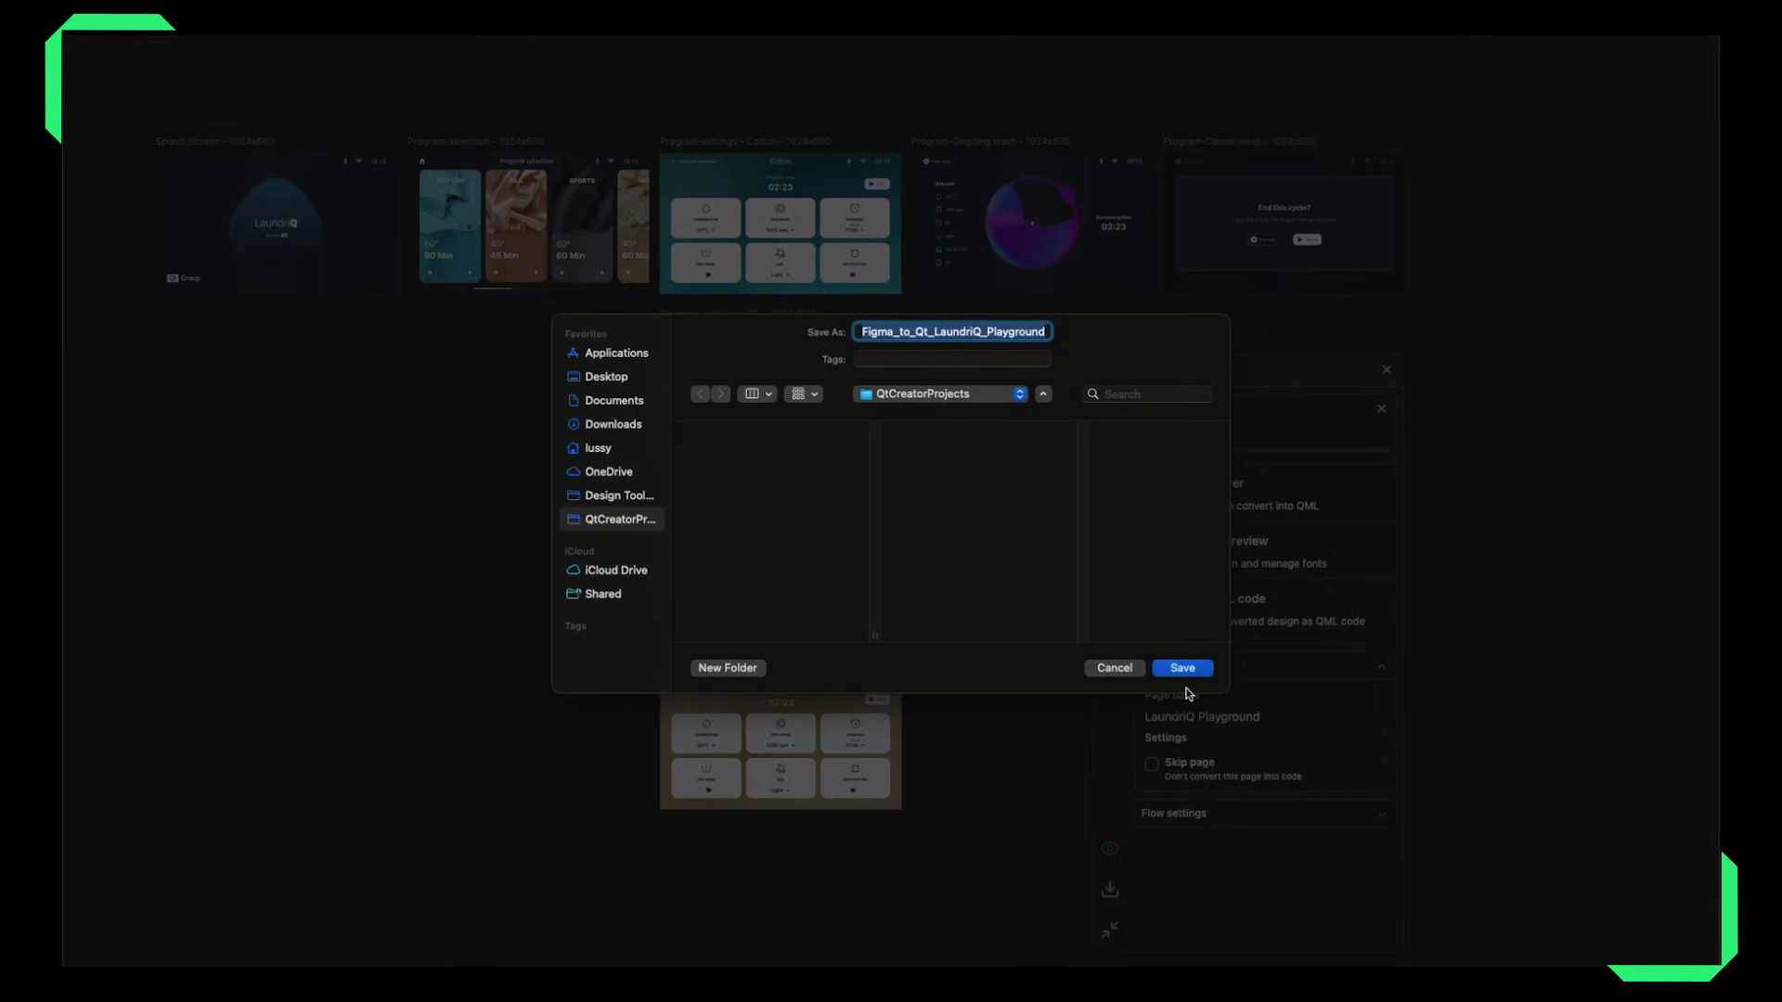
left_click(1190, 668)
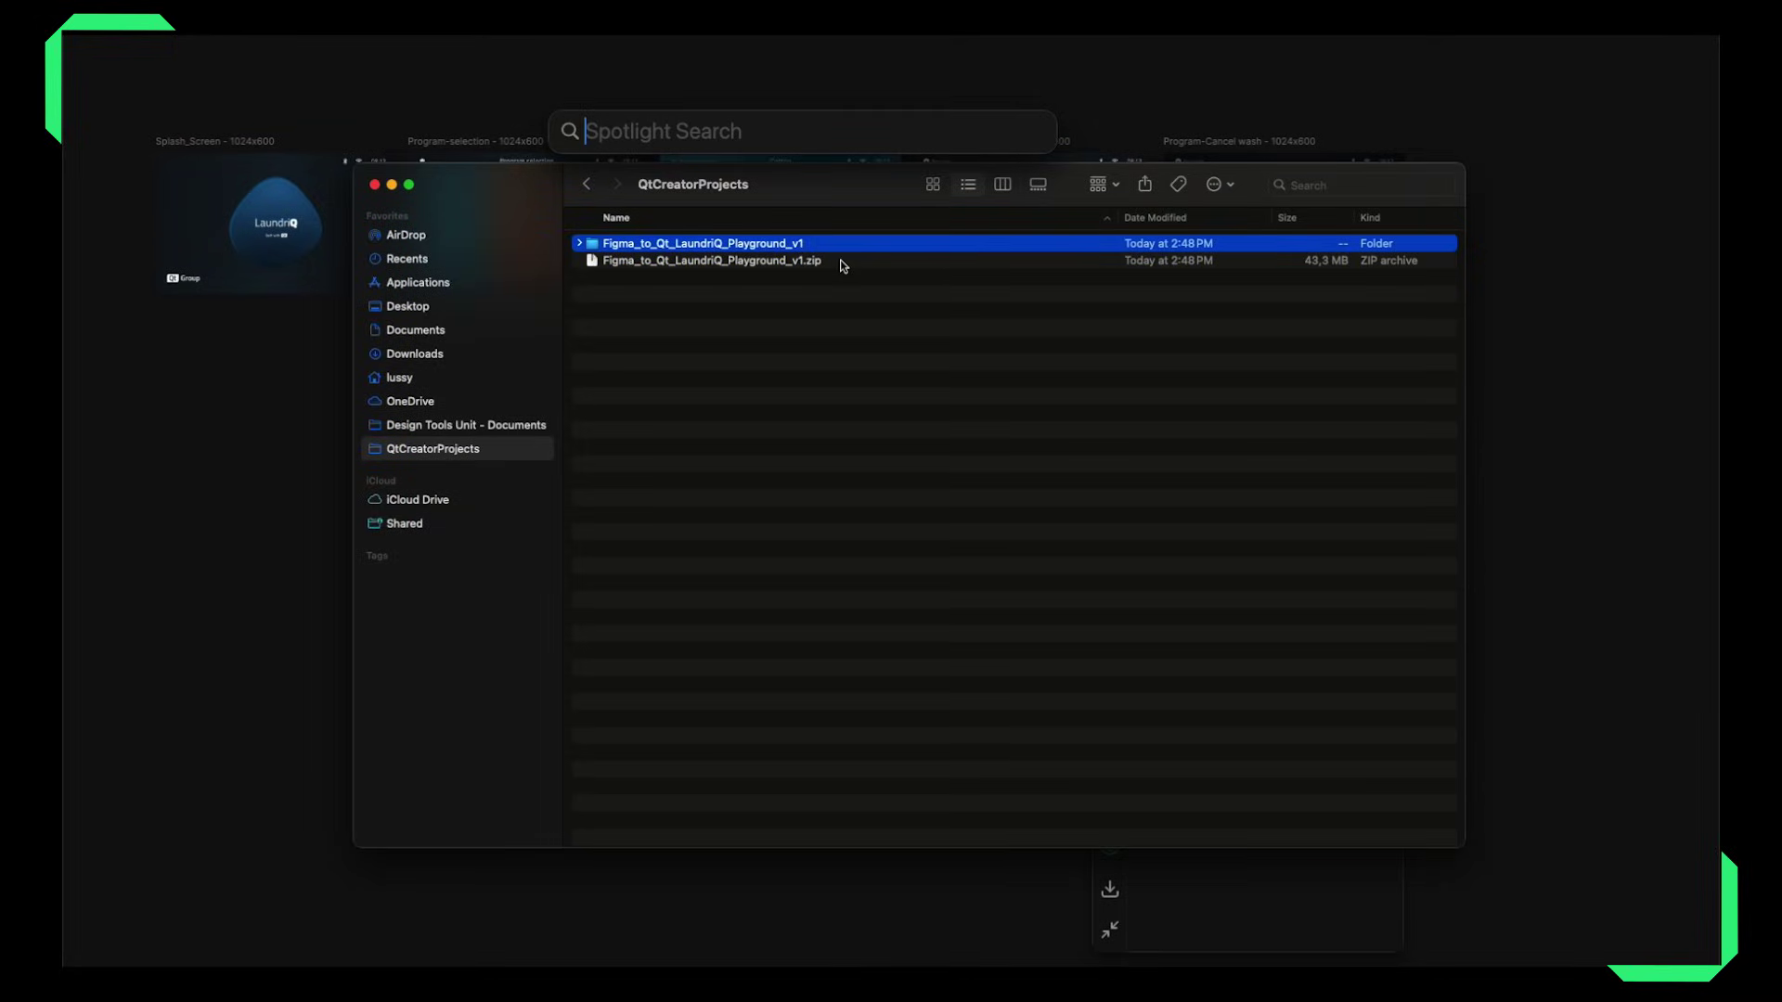
type("qt Creator")
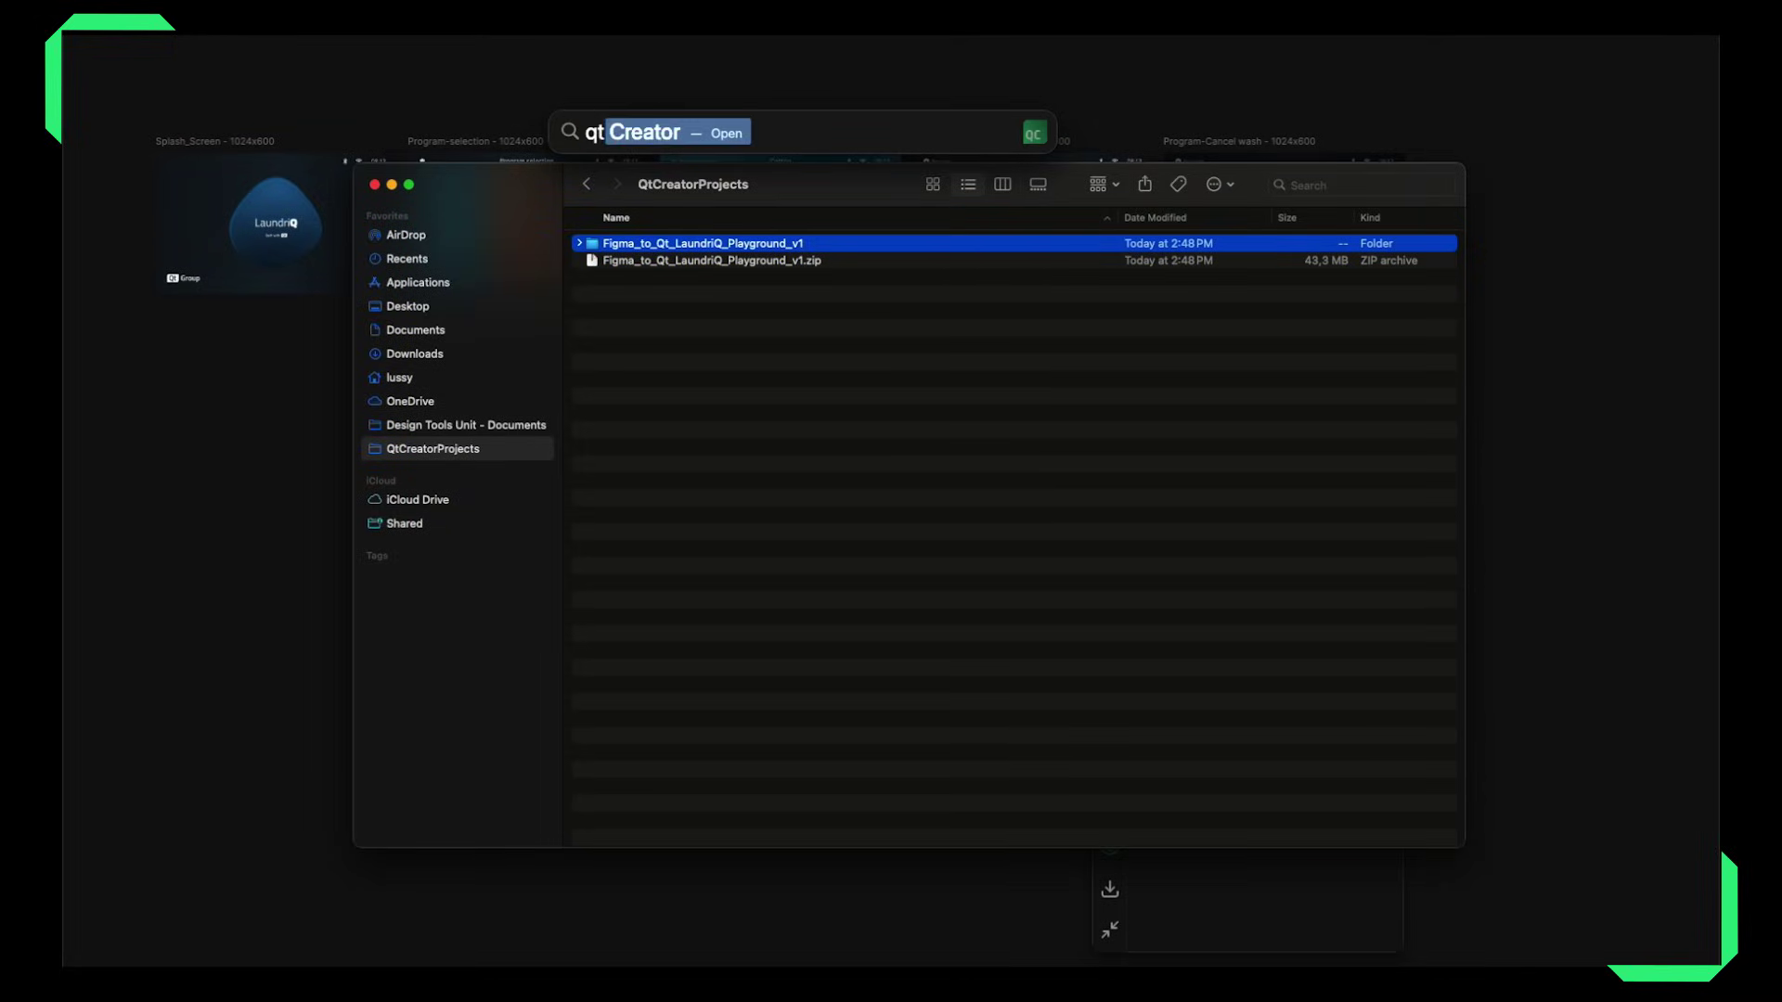
key("Return")
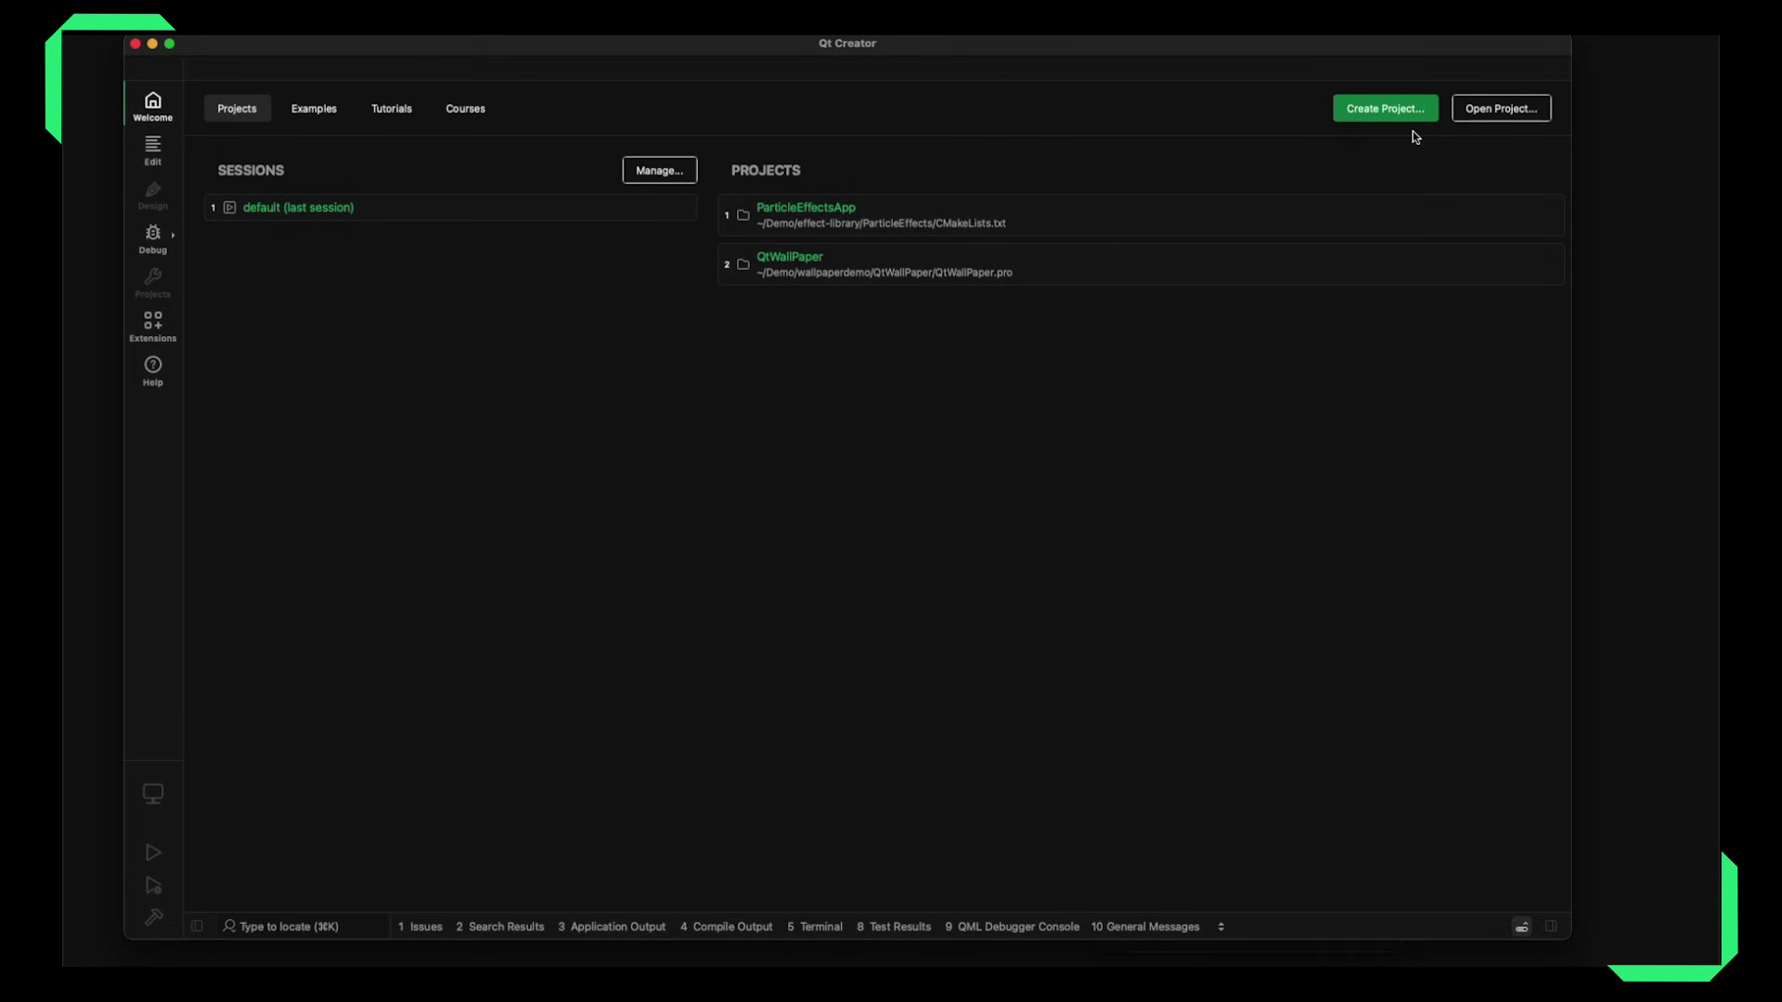
Open the Figma_to_Qt_LaundriQ_Playground_v1 .qmlproject file in Qt Creator
left_click(1459, 109)
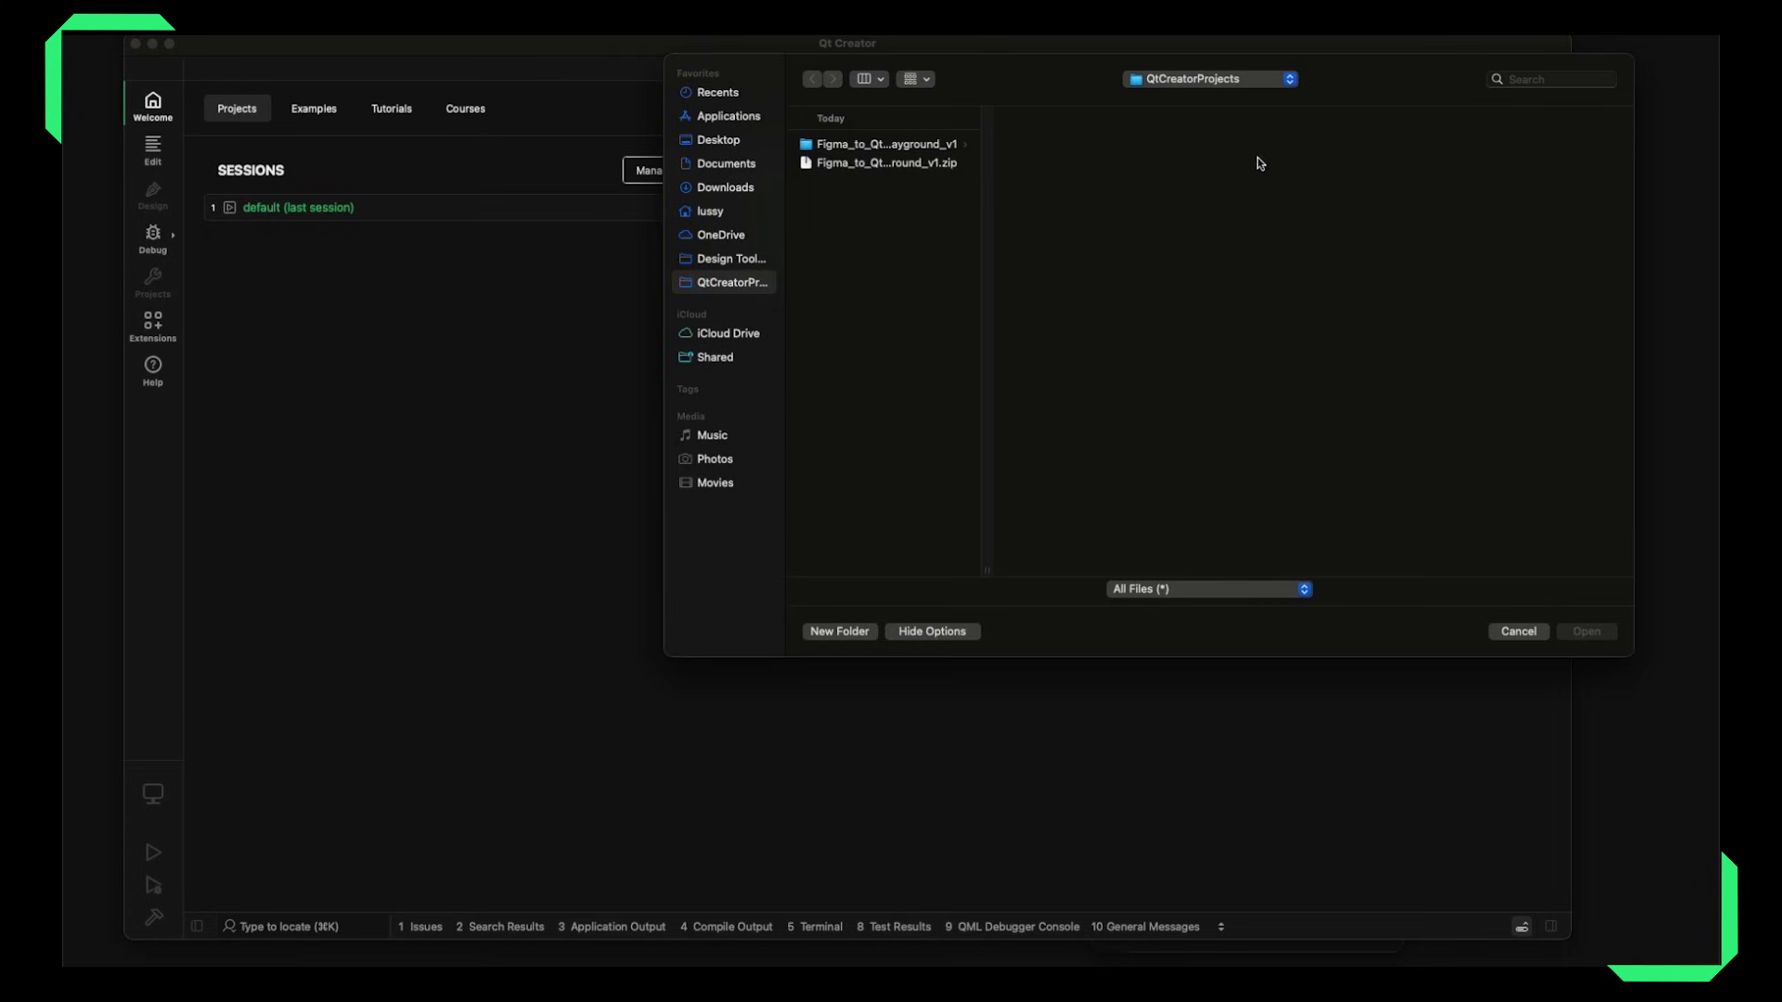
left_click(935, 148)
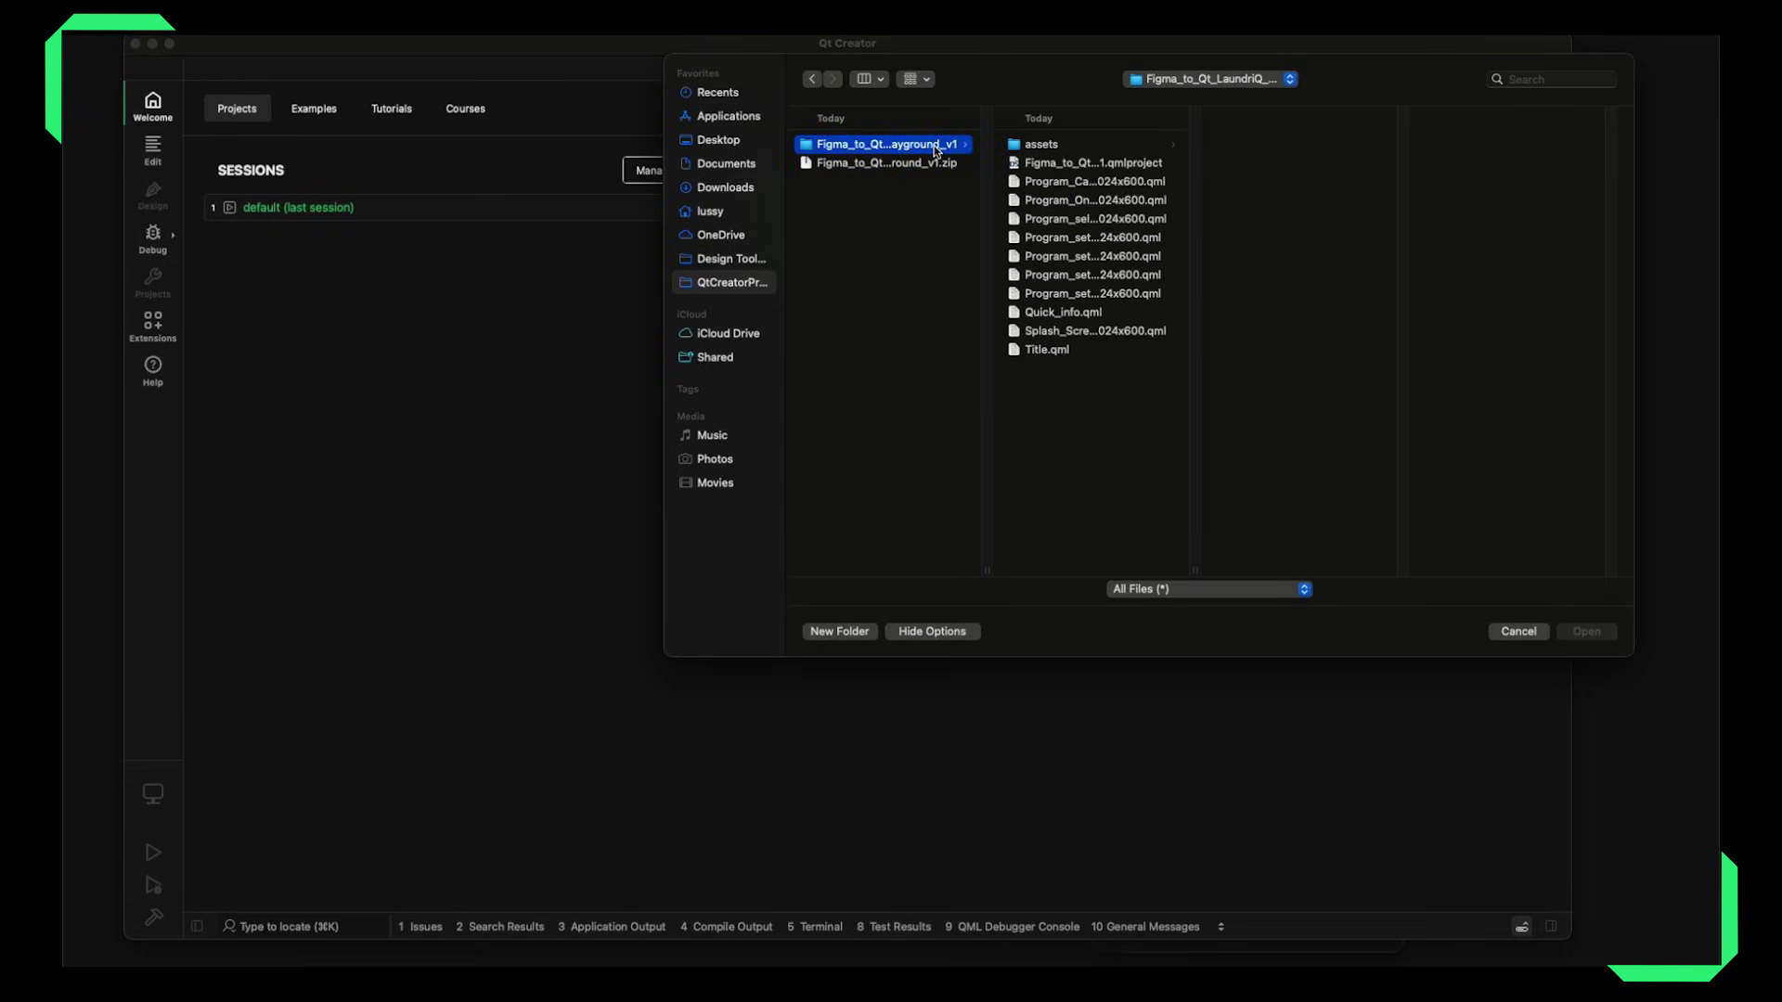
left_click(1156, 167)
double_click(1157, 167)
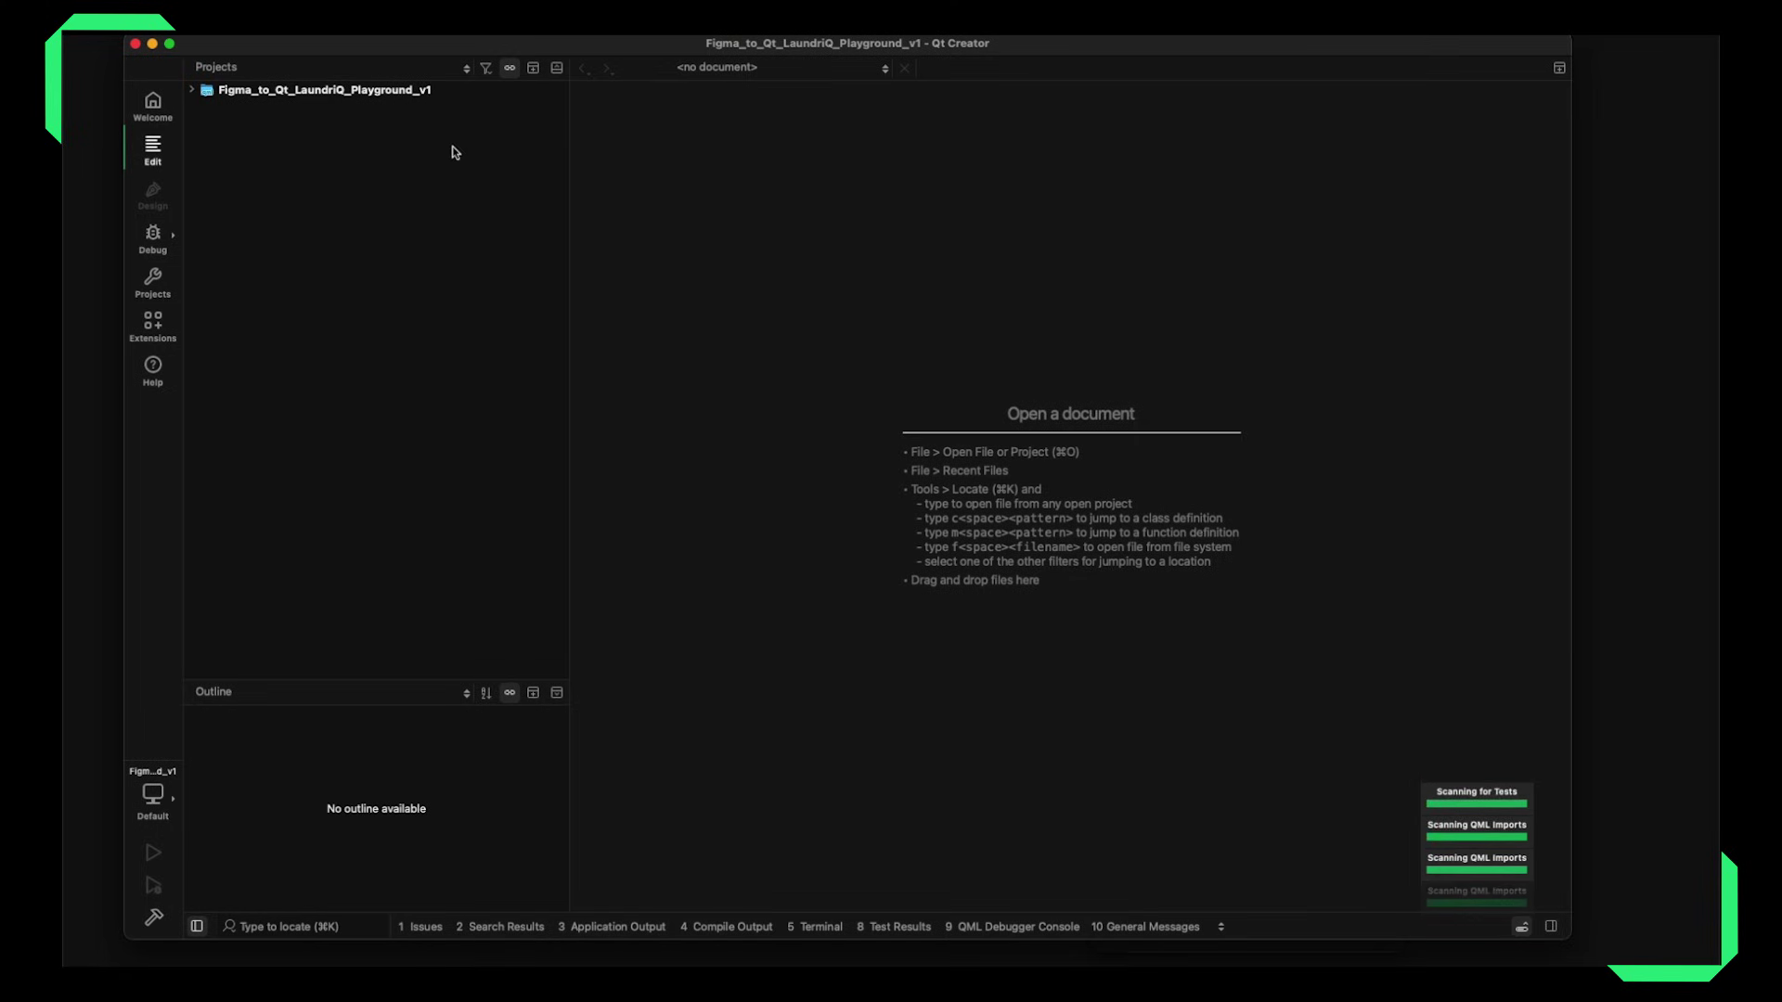
Open Program_Ongoing_wash_1024x600.qml in the editor and run the exported QML project
left_click(192, 92)
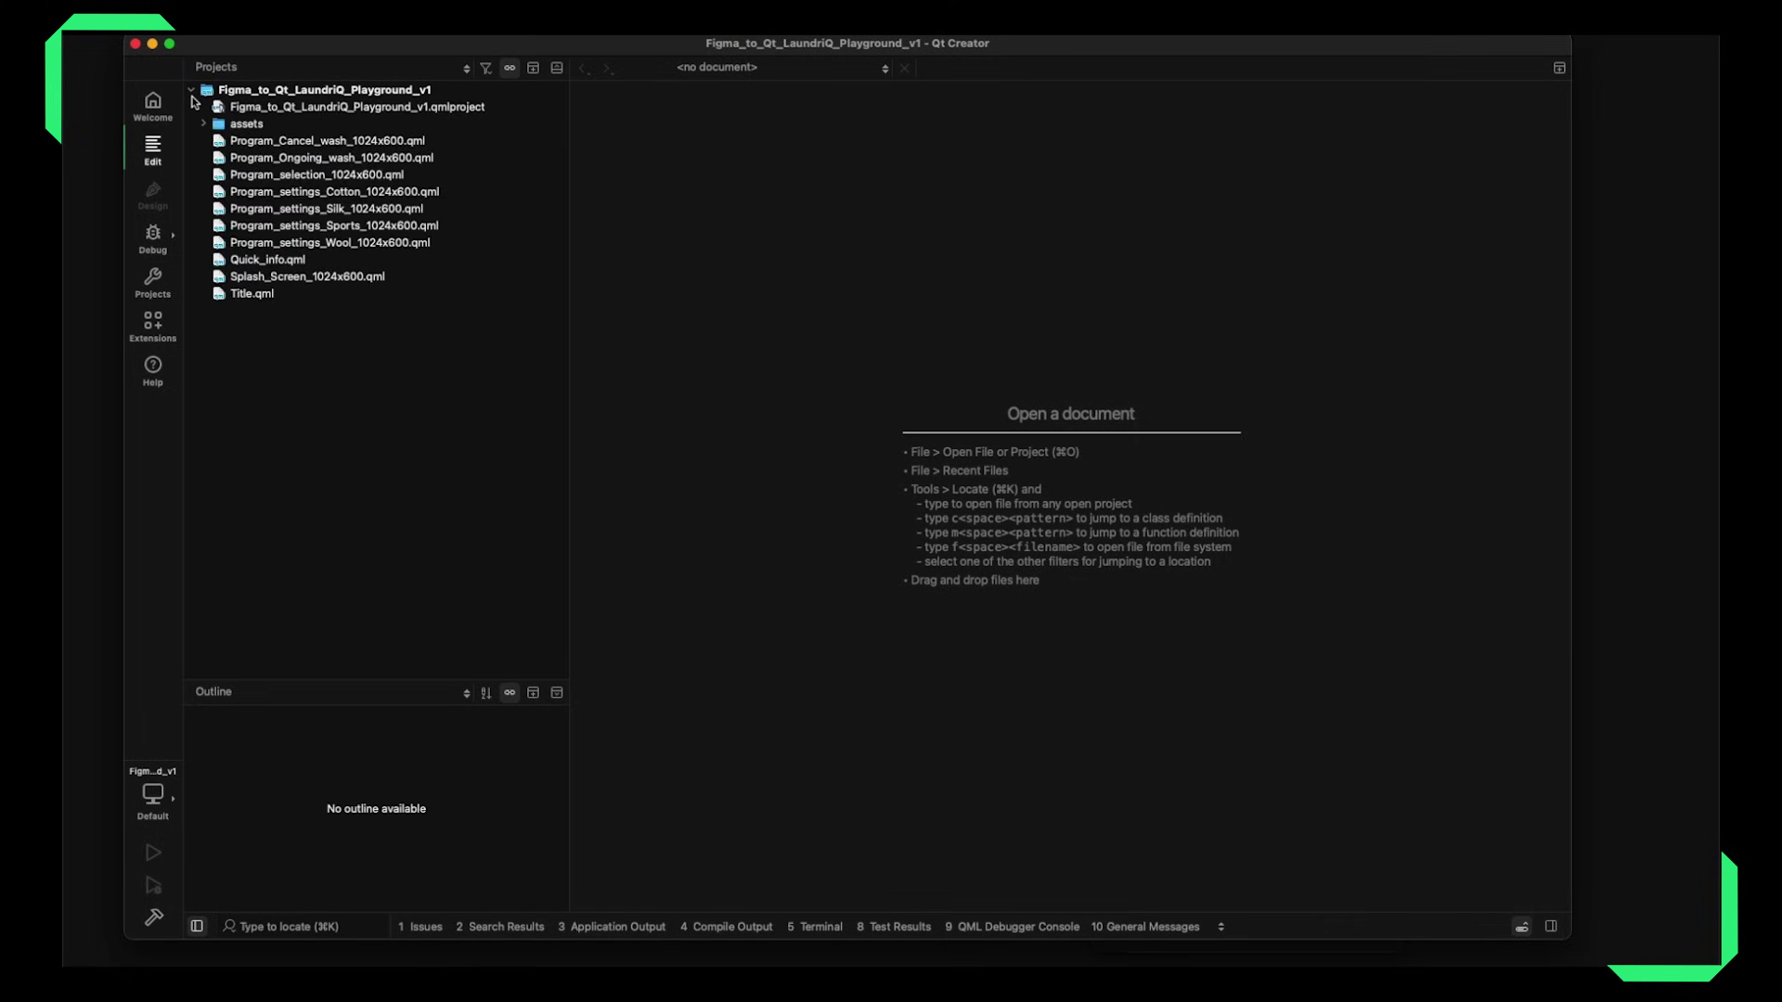
double_click(332, 159)
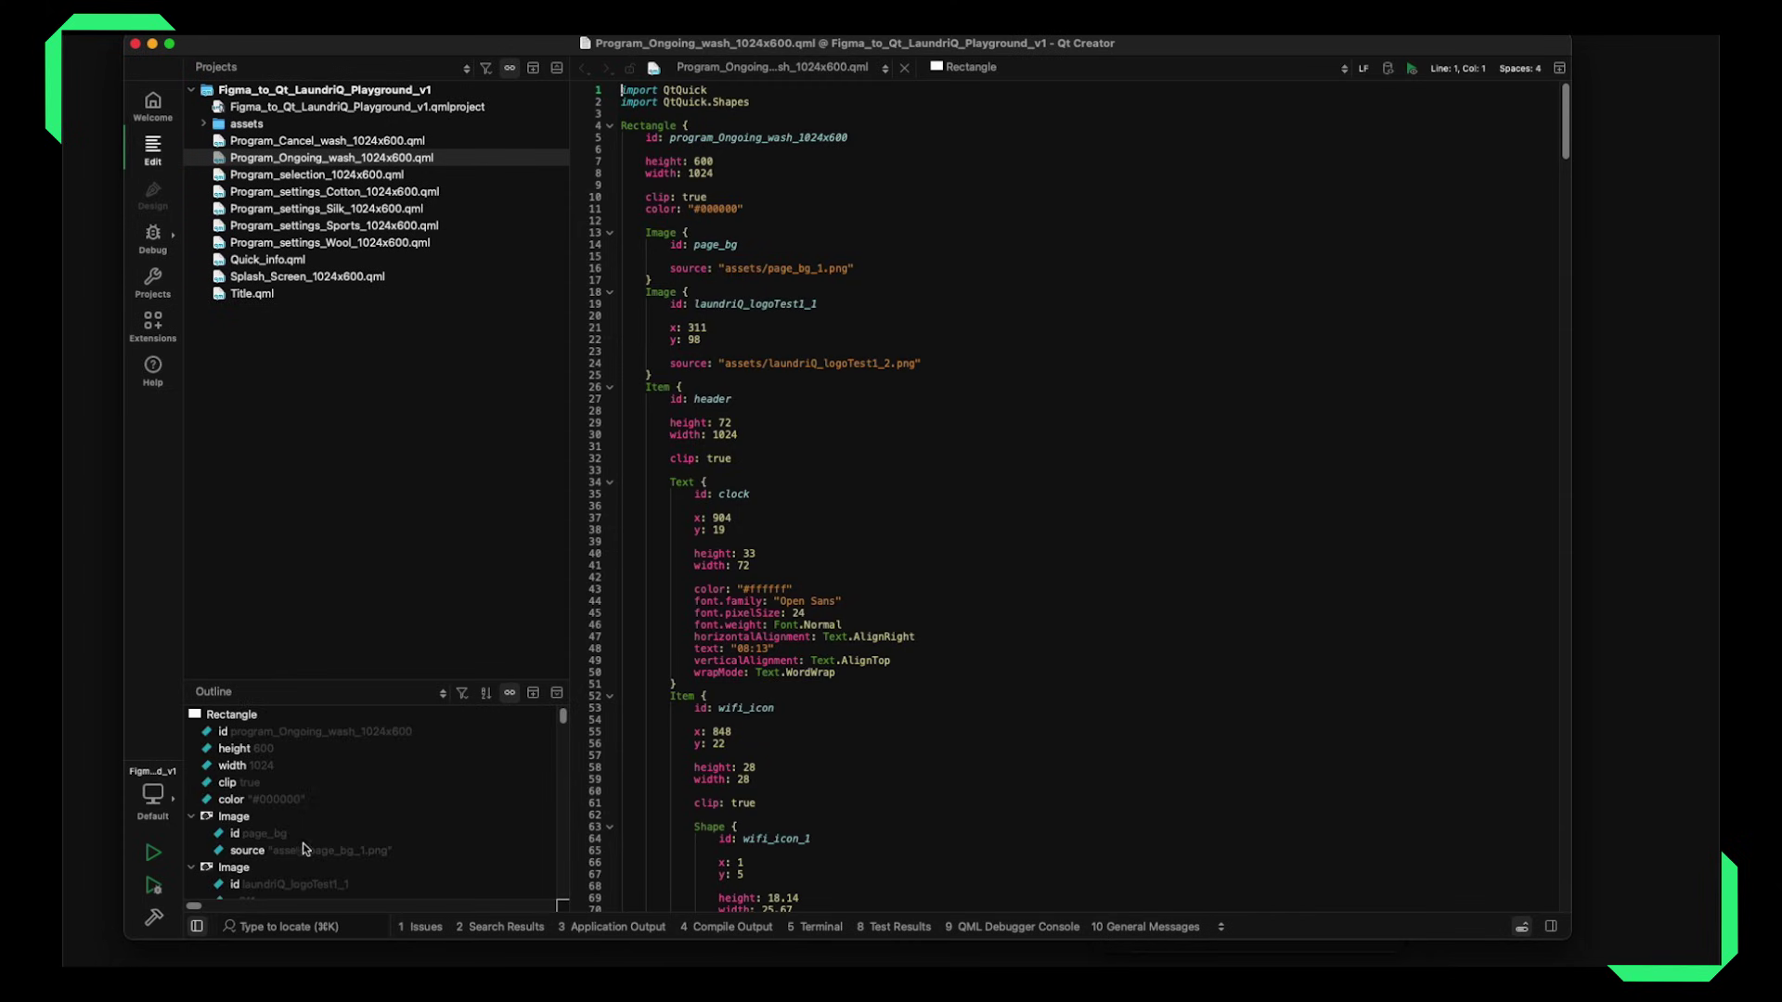
left_click(154, 858)
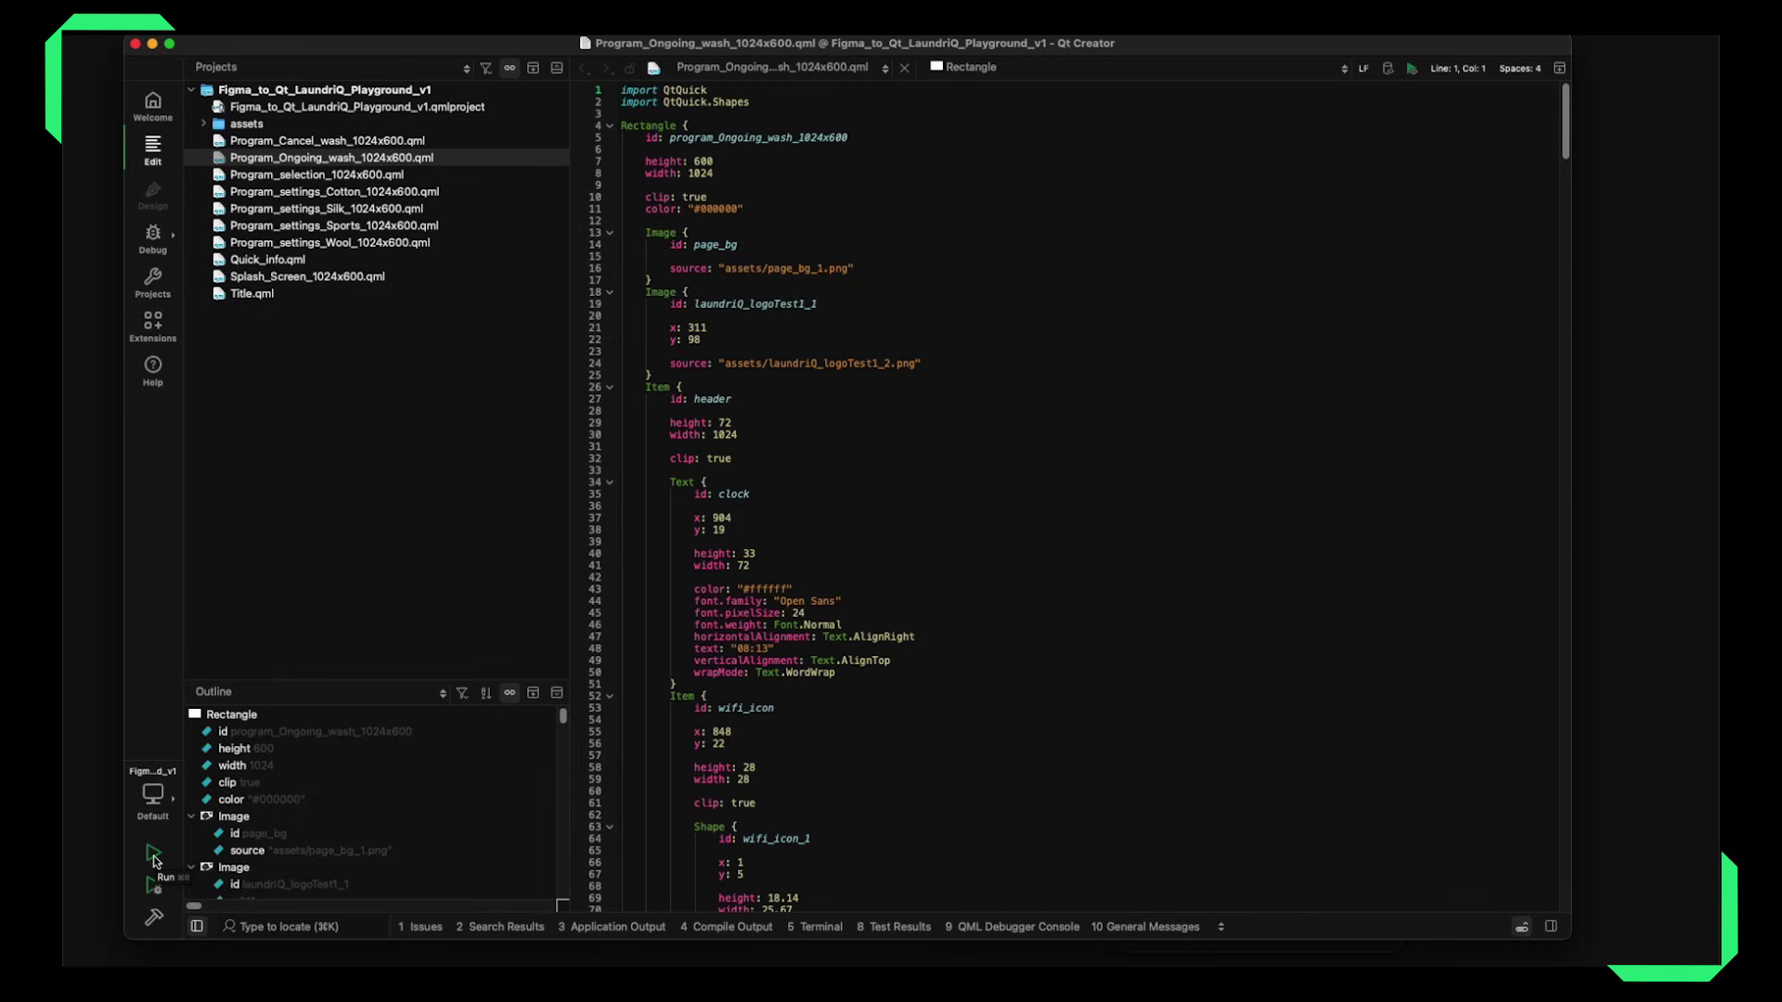